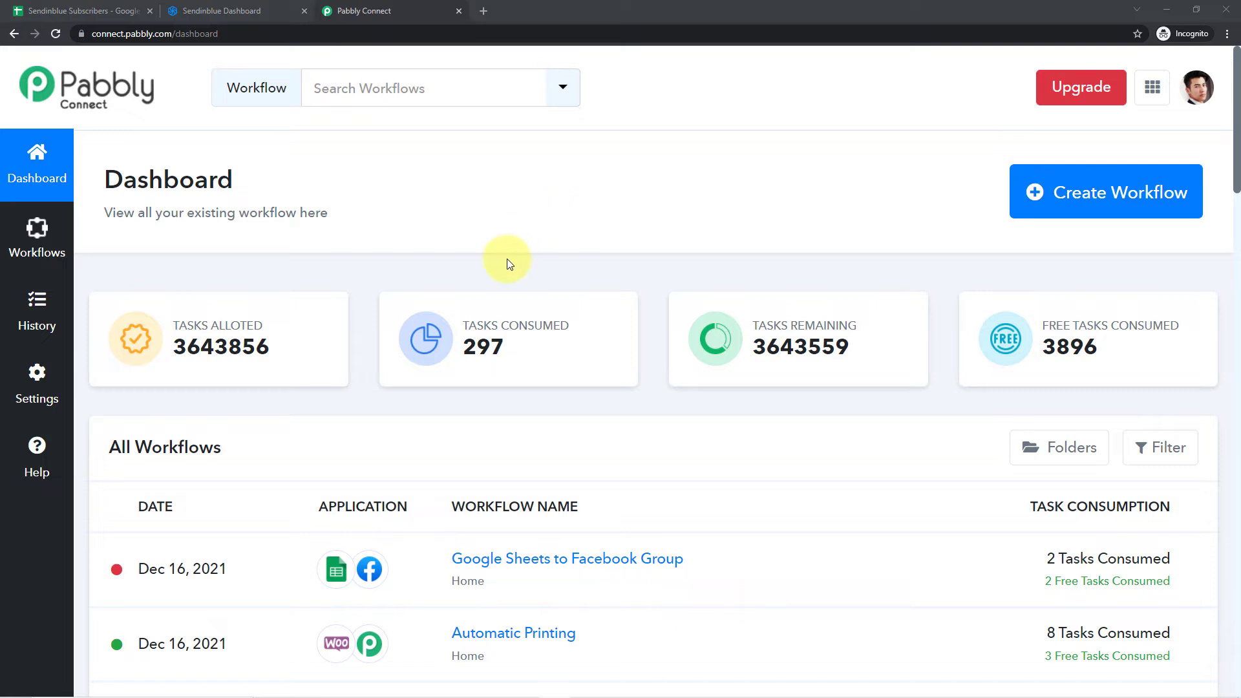
# - View the pabbly.com home page in a separate browser tab and close that tab
pyautogui.click(485, 11)
pyautogui.write('pabbly.com')
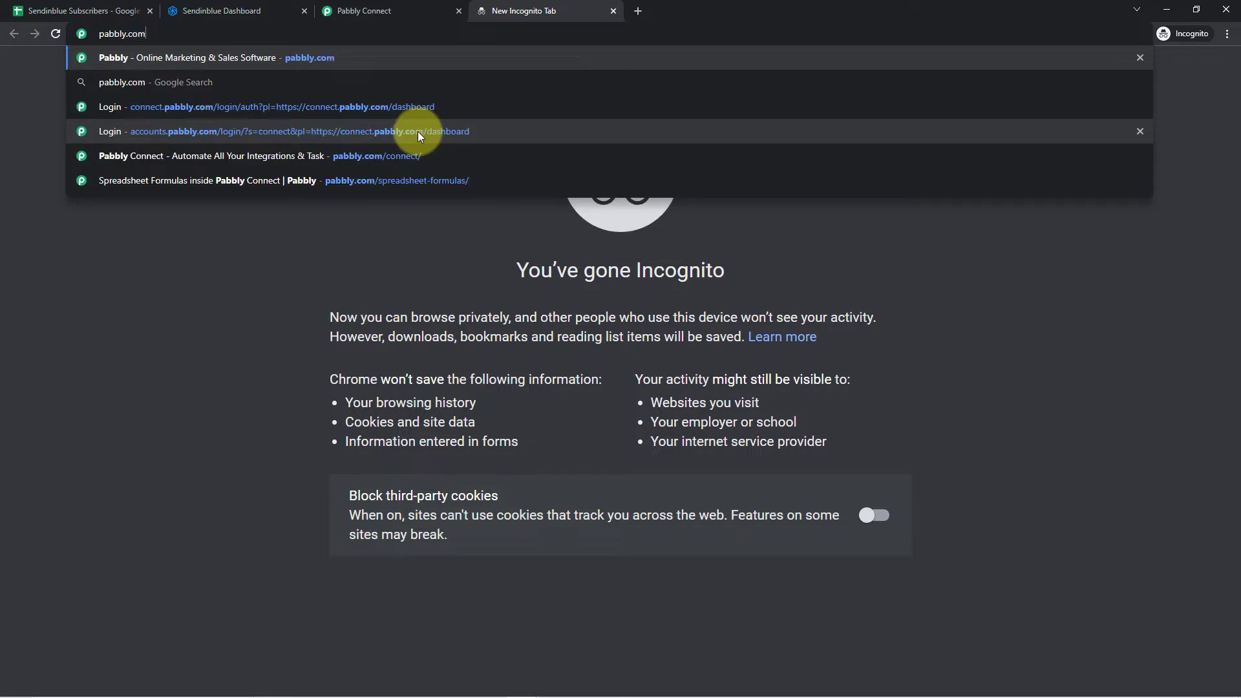
pyautogui.press('Return')
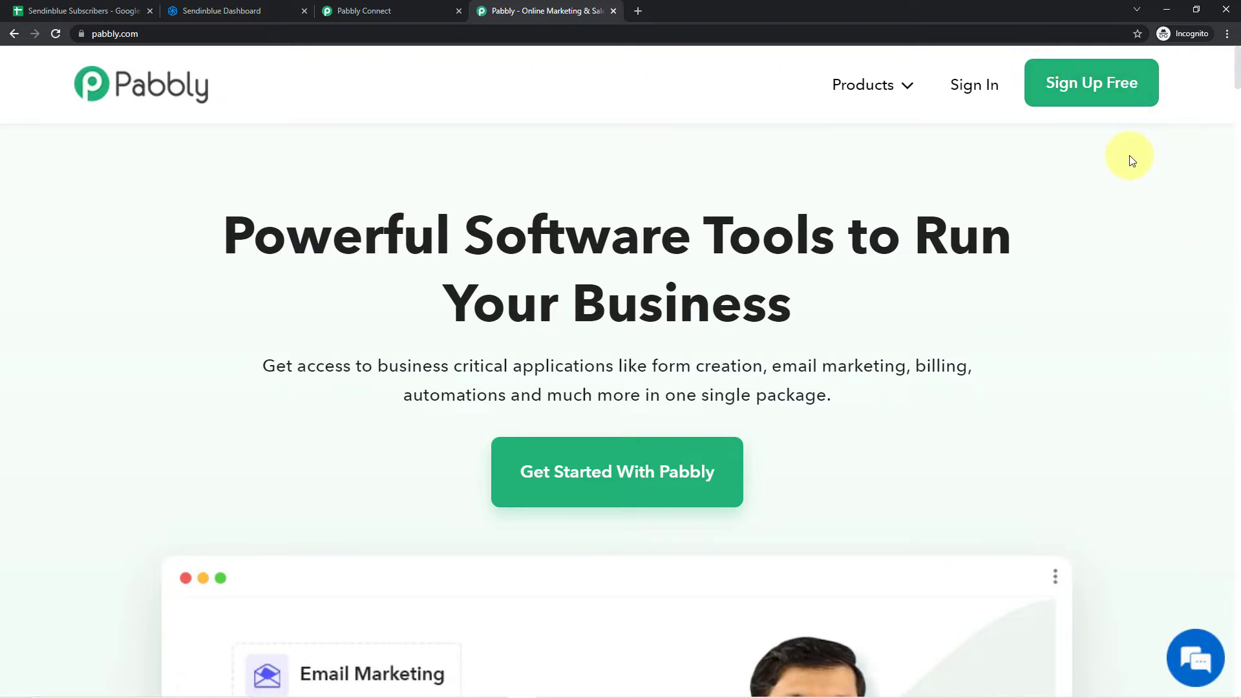
pyautogui.click(614, 12)
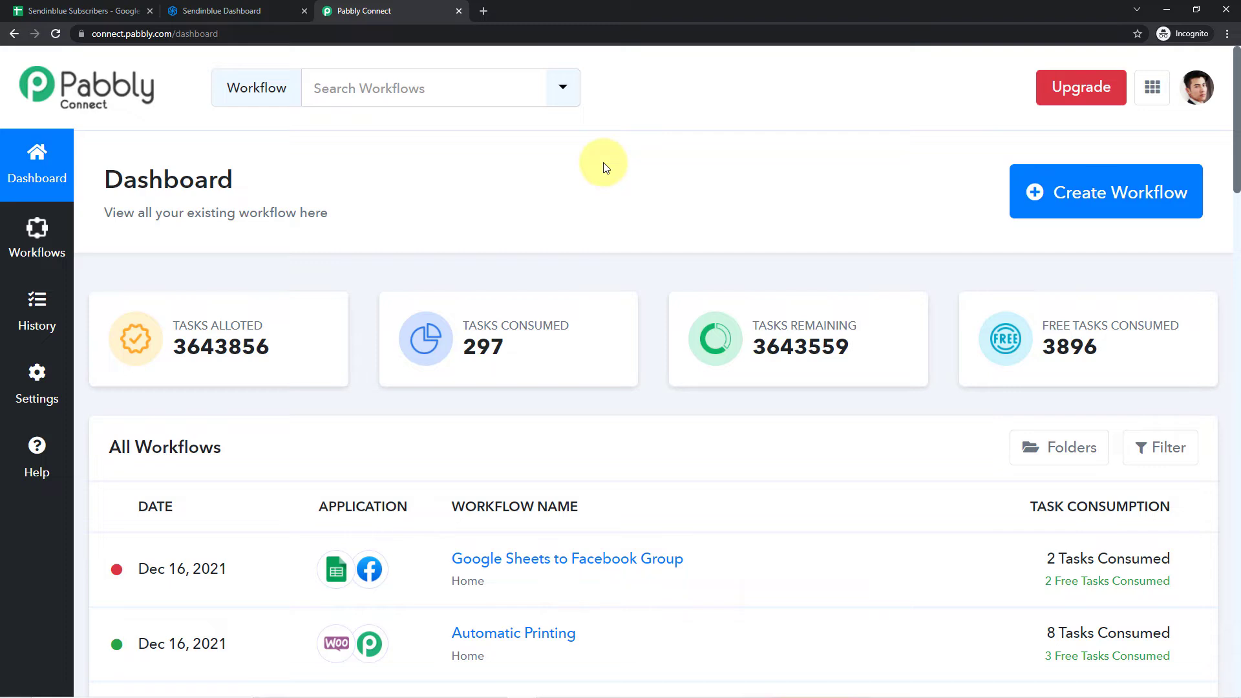
# - Create a new workflow named "Google Sheets to Sendinblue"
pyautogui.click(1099, 191)
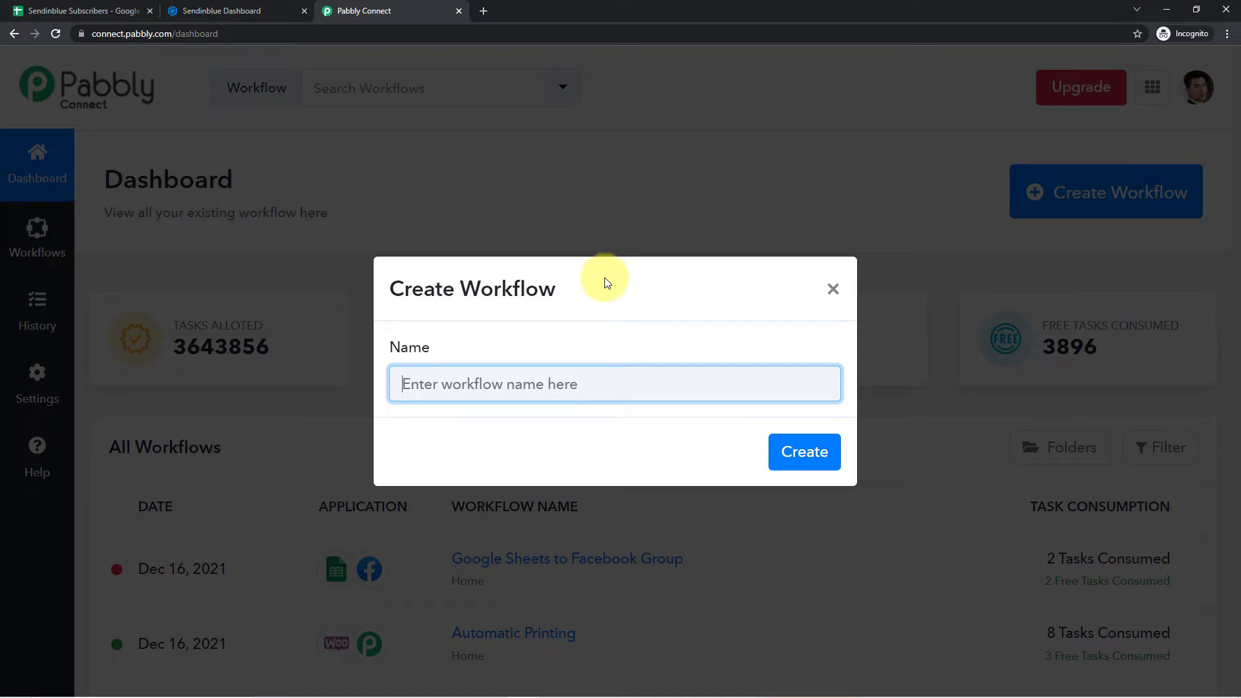
pyautogui.write('google Sheets')
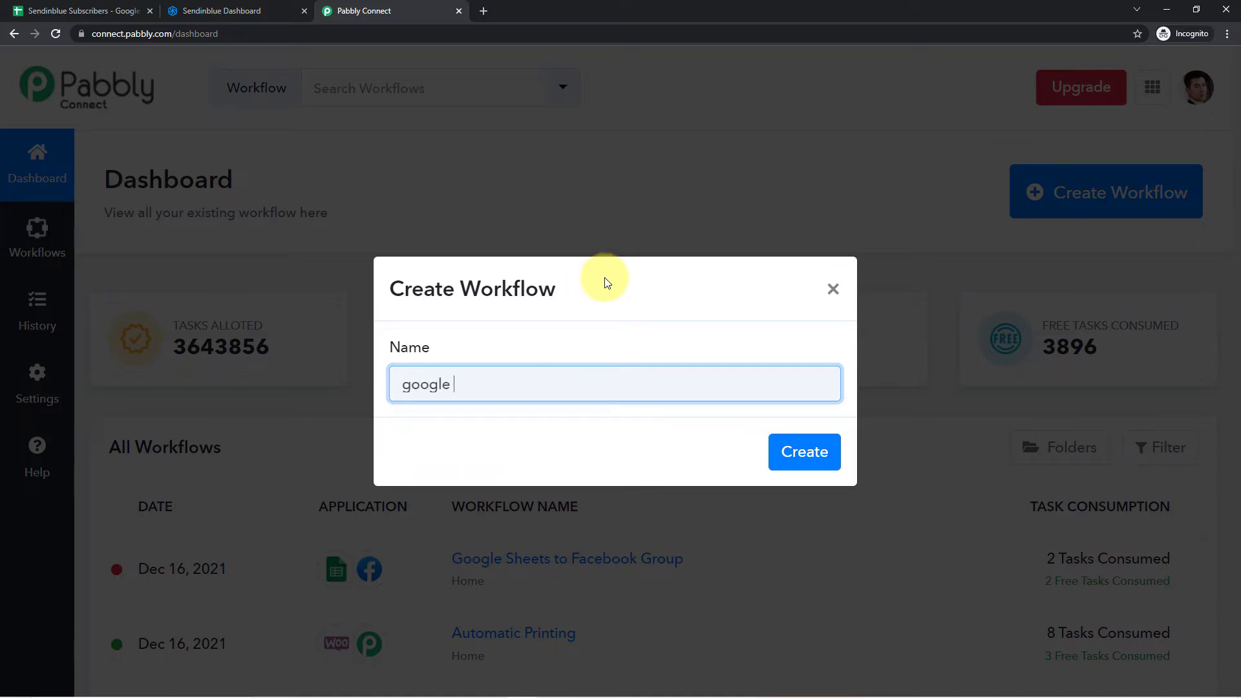
pyautogui.press('Left')
pyautogui.press('Left')
pyautogui.press('Left')
pyautogui.press('Left')
pyautogui.press('Left')
pyautogui.press('Left')
pyautogui.press('BackSpace')
pyautogui.write('Google Sheets to sendinblue')
pyautogui.click(529, 384)
pyautogui.press('BackSpace')
pyautogui.write('S')
pyautogui.click(785, 452)
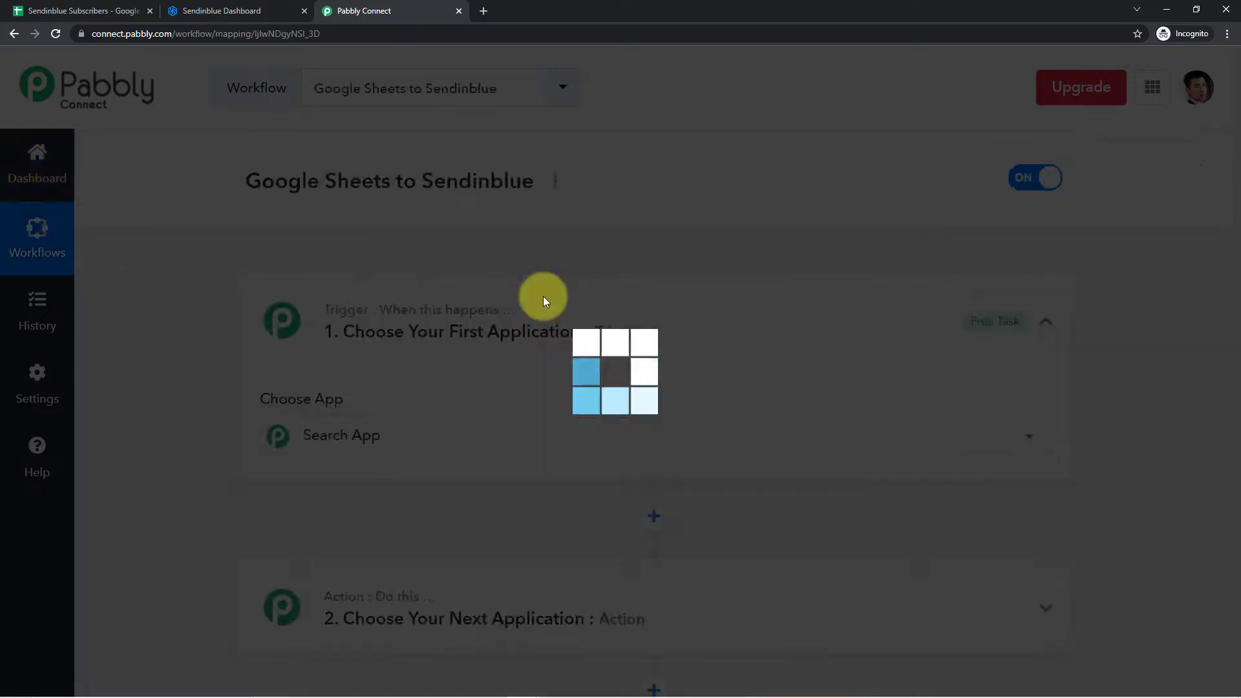
# - Set the workflow's trigger app to Google Sheets with the trigger event New or Updated Spreadsheet Row
pyautogui.click(596, 304)
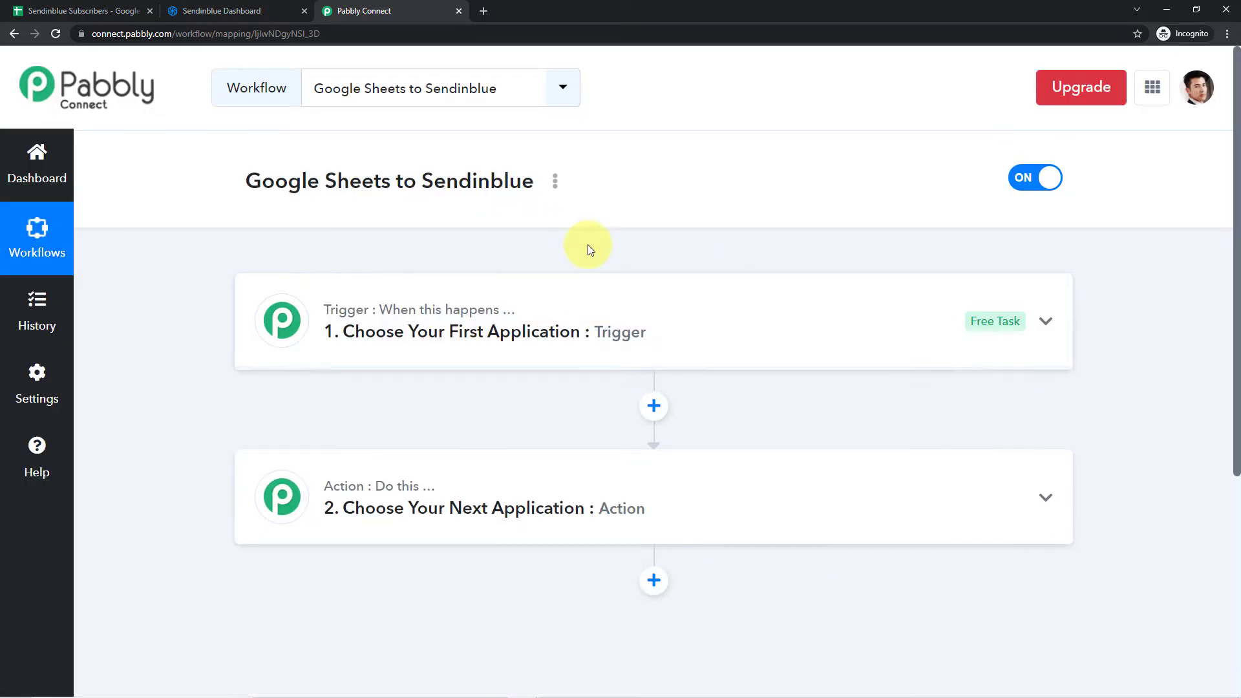
pyautogui.scroll(-1, 588, 244)
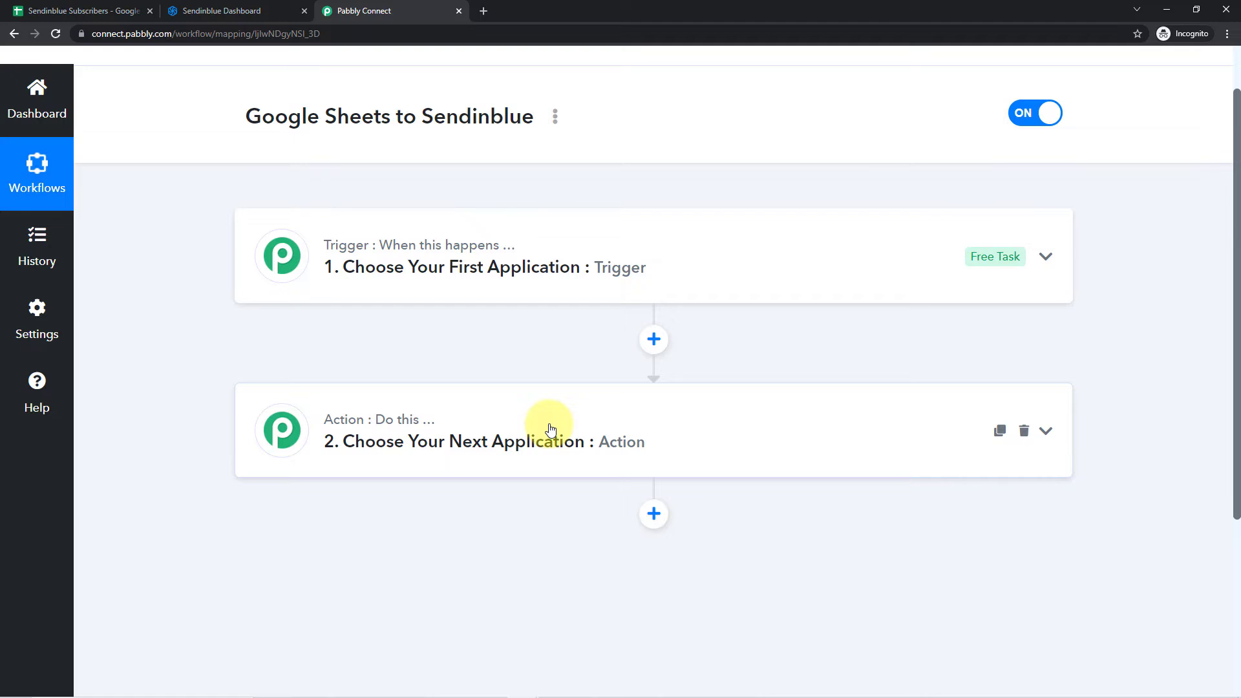
pyautogui.click(522, 229)
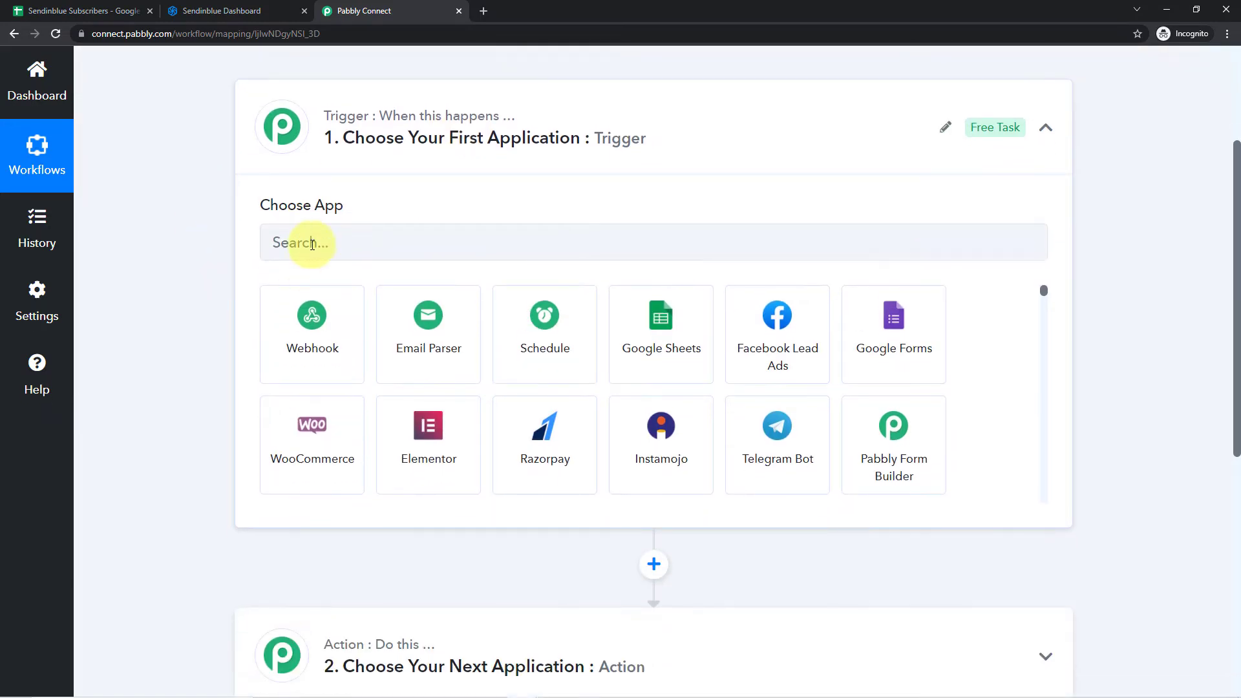
pyautogui.click(312, 244)
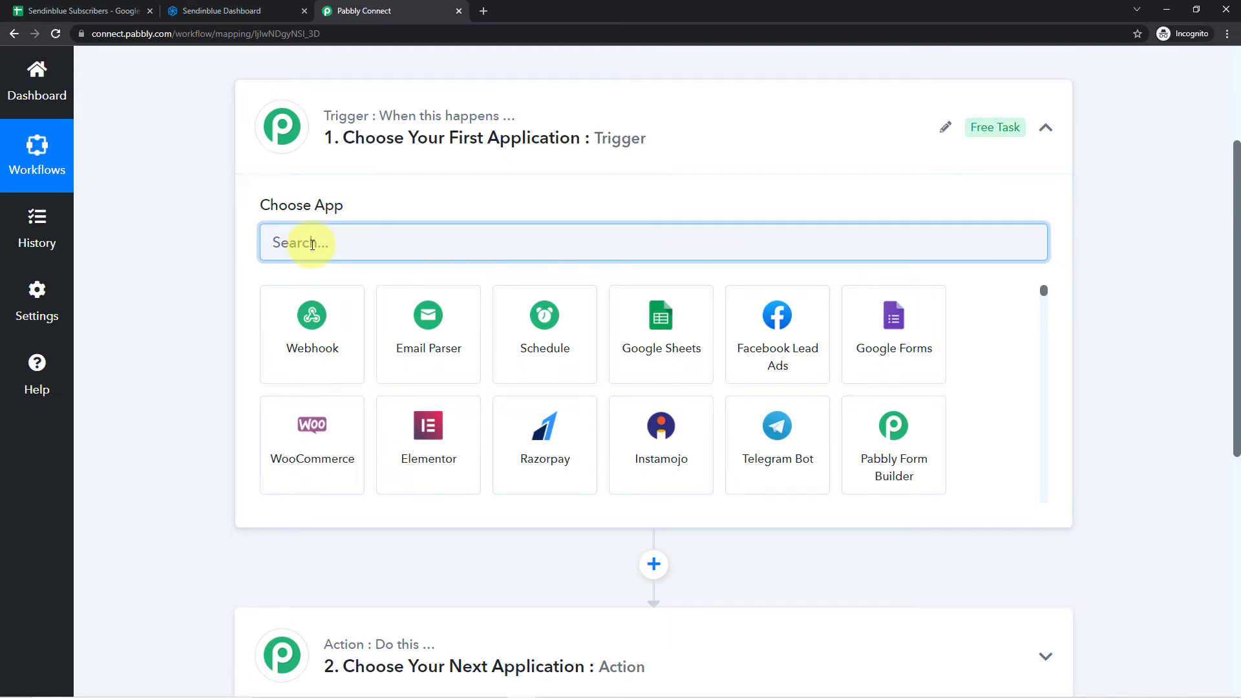
pyautogui.write('Google Sheets')
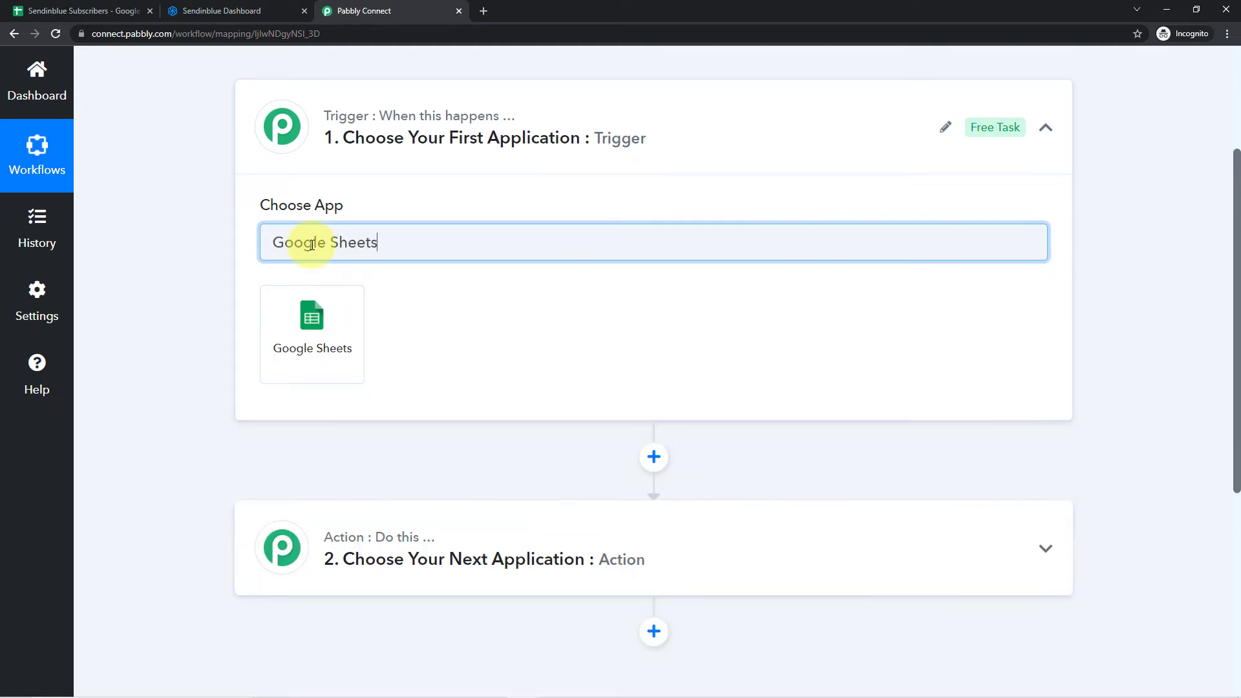
pyautogui.click(312, 318)
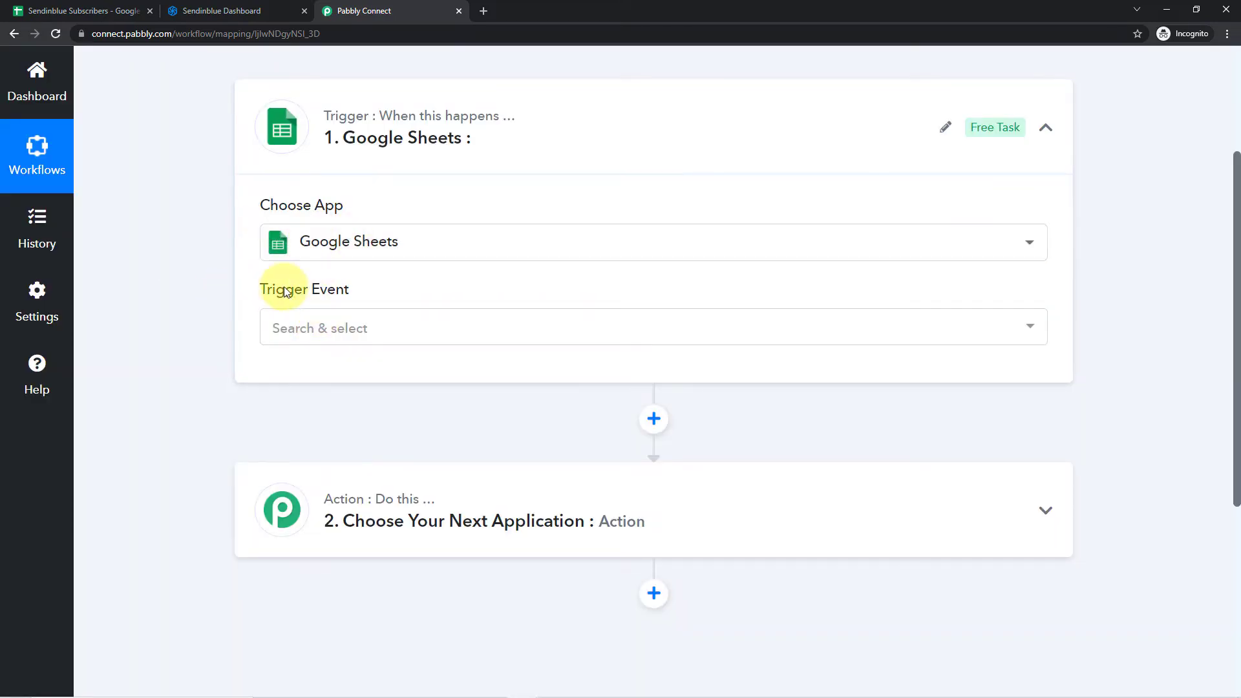
pyautogui.click(397, 325)
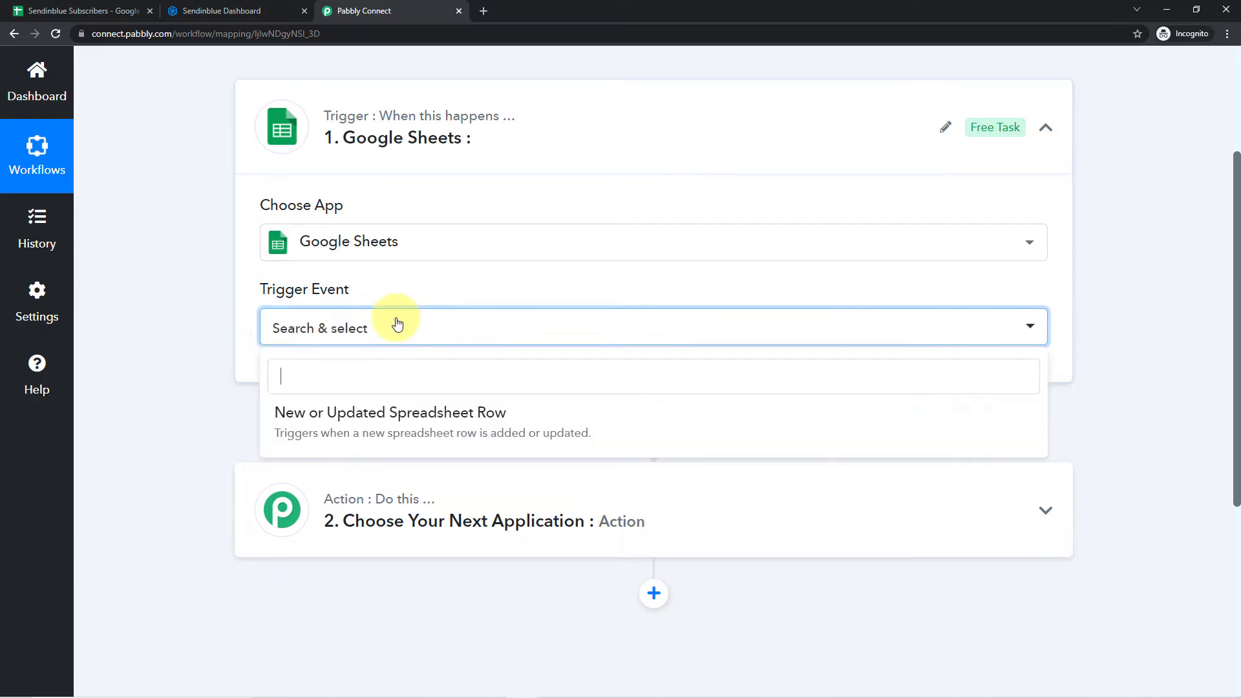
pyautogui.click(312, 417)
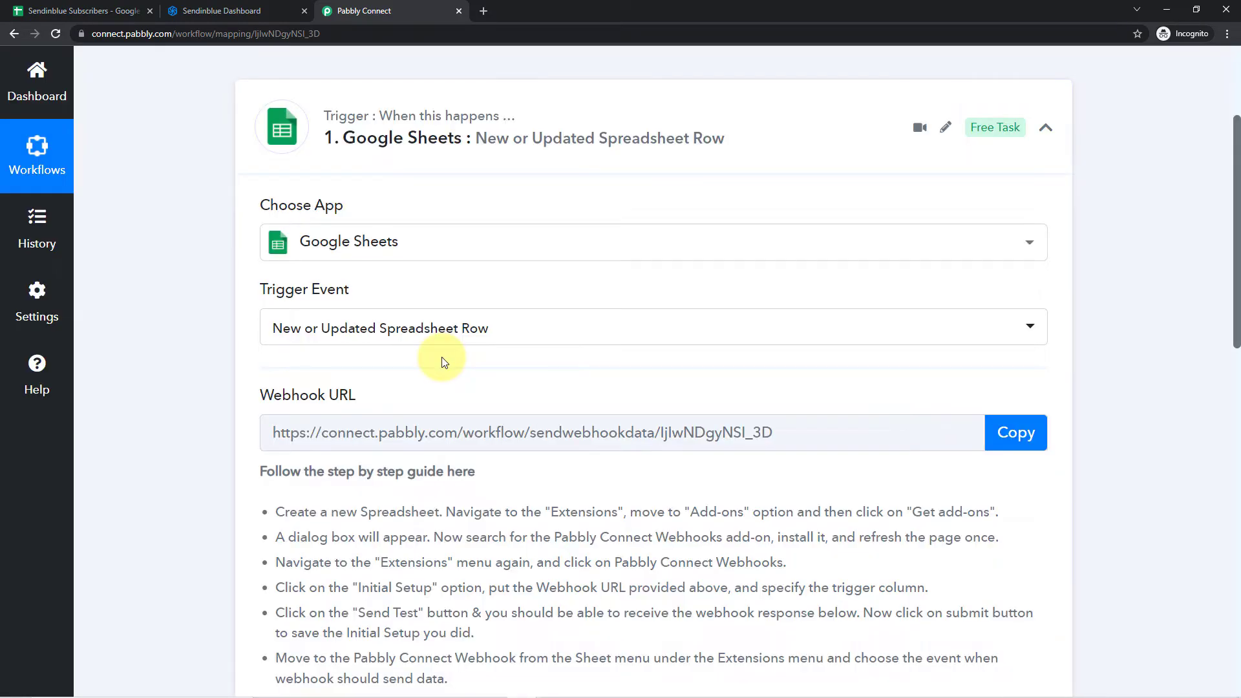
# - Review the webhook setup guide and the header row of the Sendinblue Subscribers spreadsheet in Google Sheets
pyautogui.scroll(-1, 444, 277)
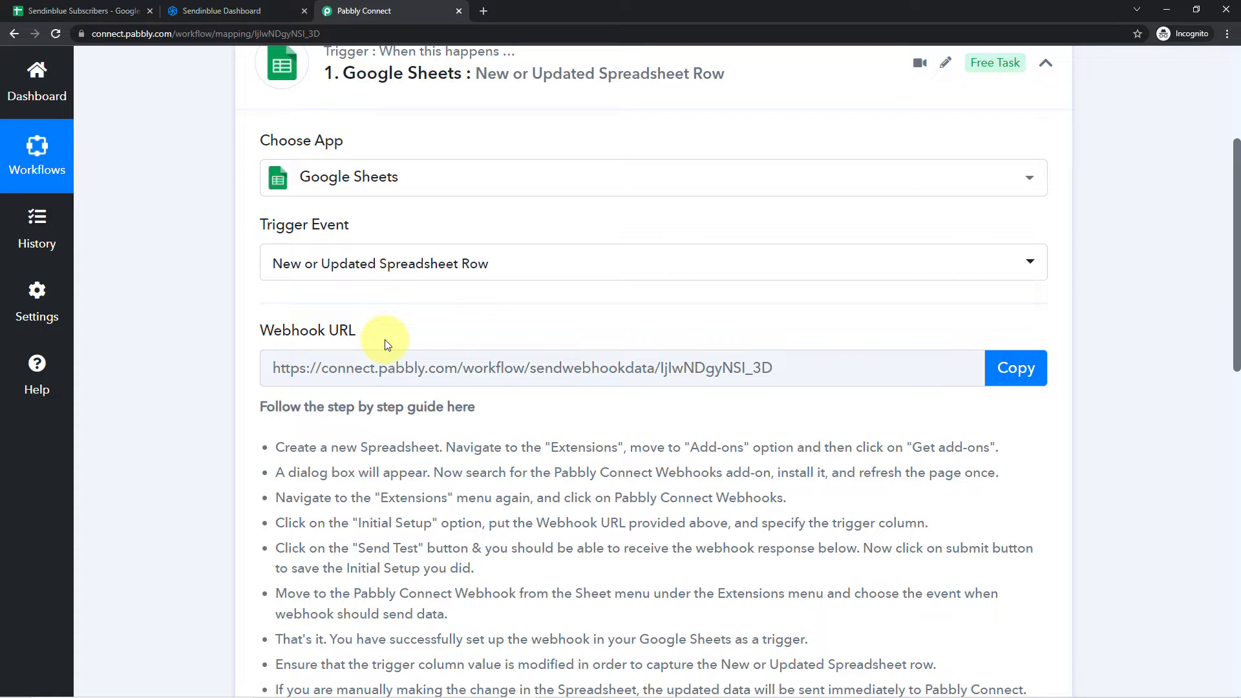
pyautogui.scroll(-2, 349, 349)
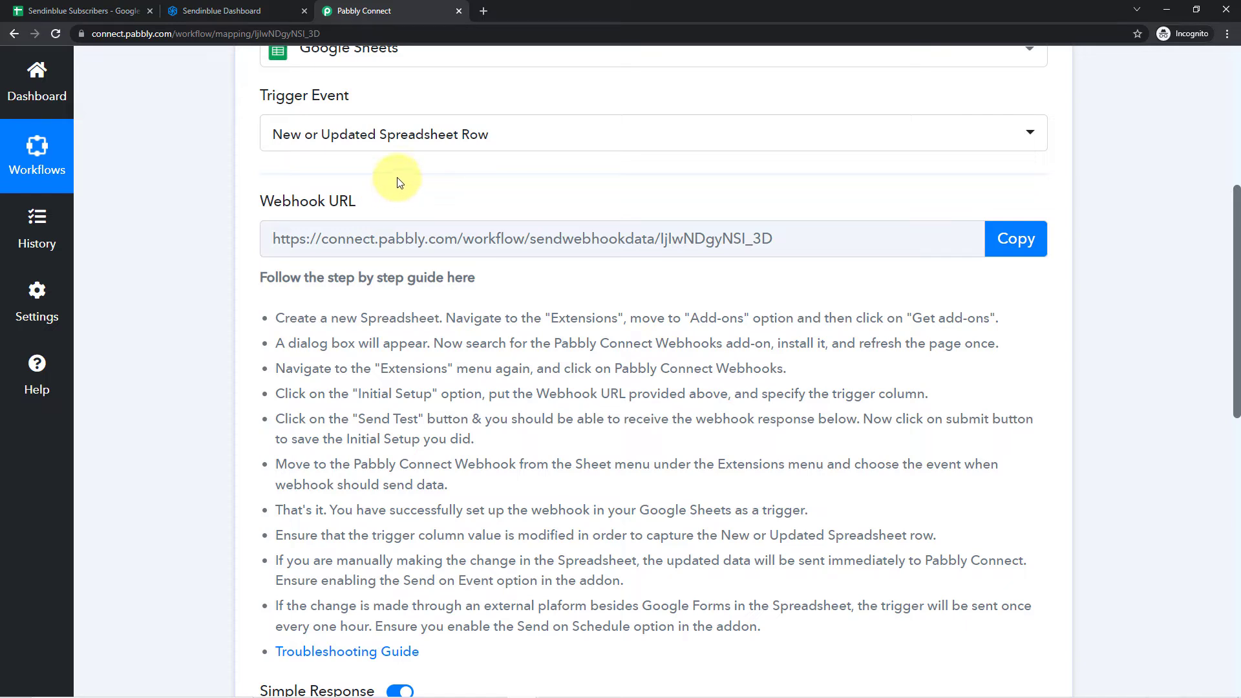
pyautogui.click(71, 10)
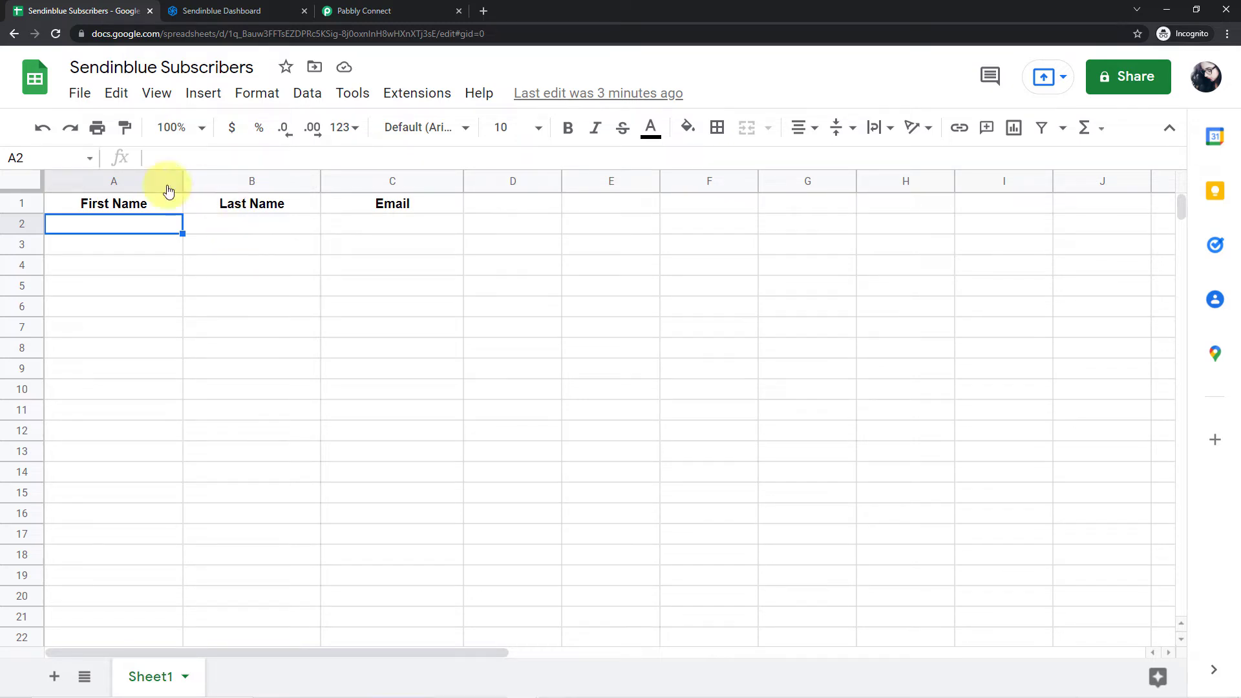
pyautogui.click(263, 208)
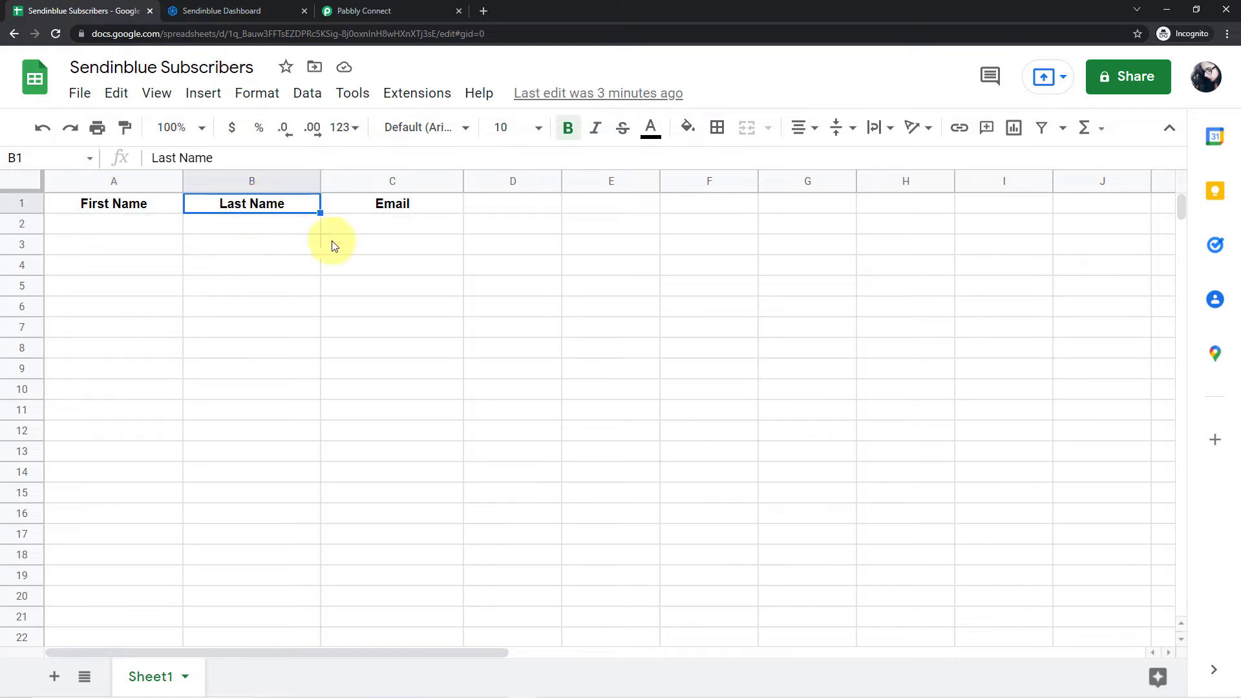
pyautogui.click(387, 203)
pyautogui.click(150, 230)
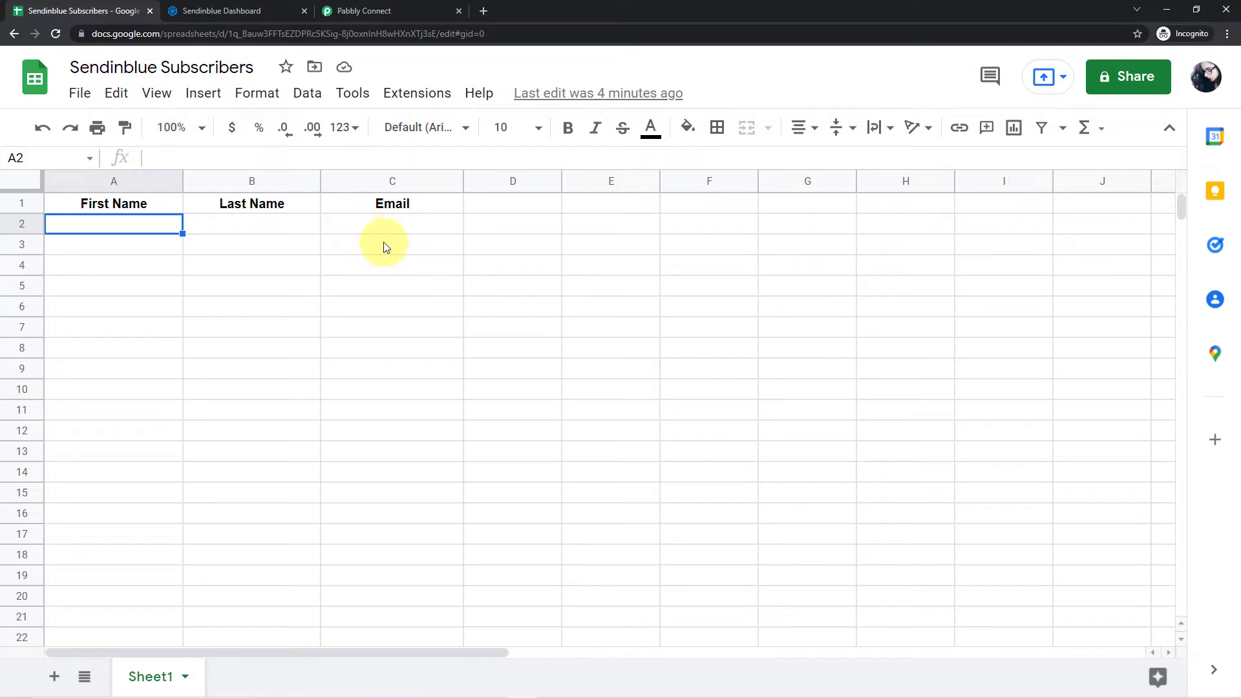
# - Look up the Pabbly Connect Webhooks add-on in the Google Workspace Marketplace, close the marketplace and reload the spreadsheet
pyautogui.click(411, 94)
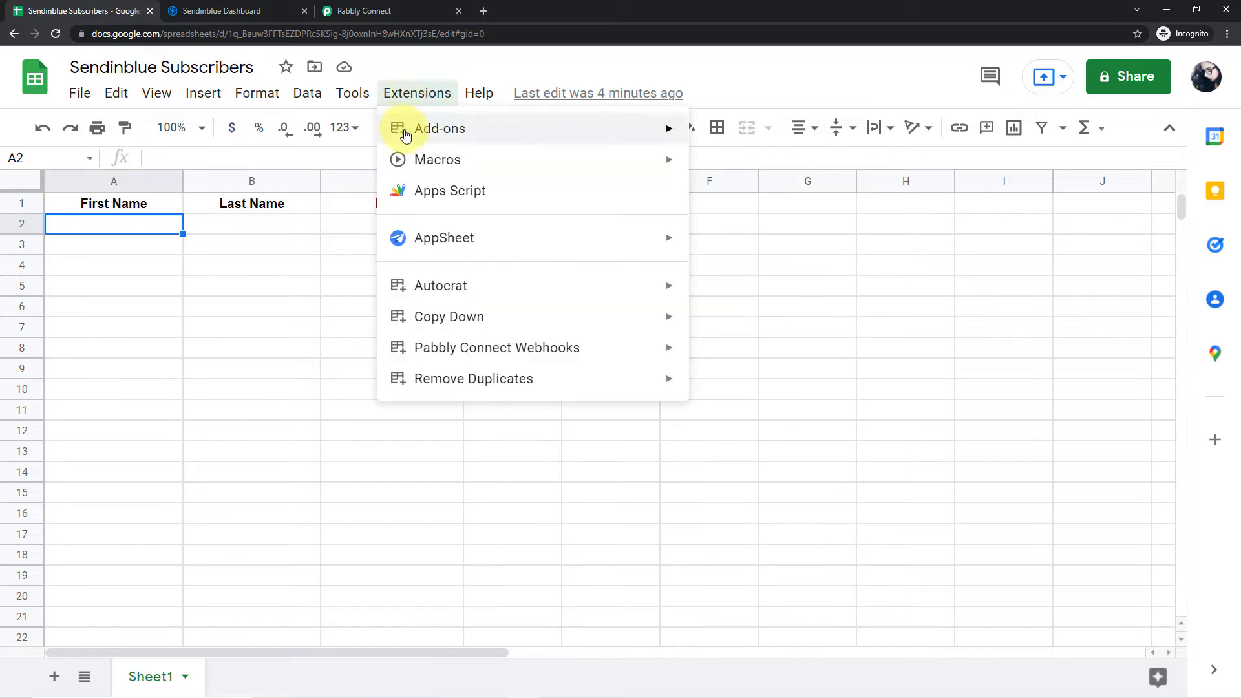
pyautogui.moveTo(420, 132)
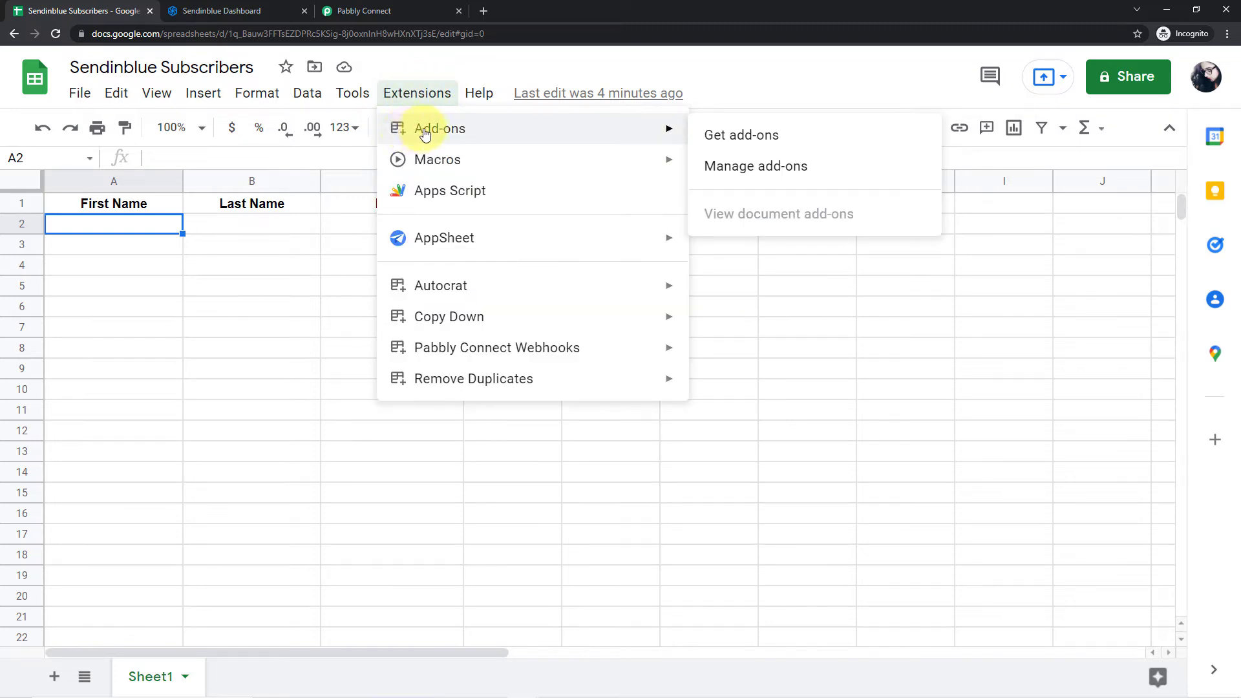
pyautogui.click(749, 143)
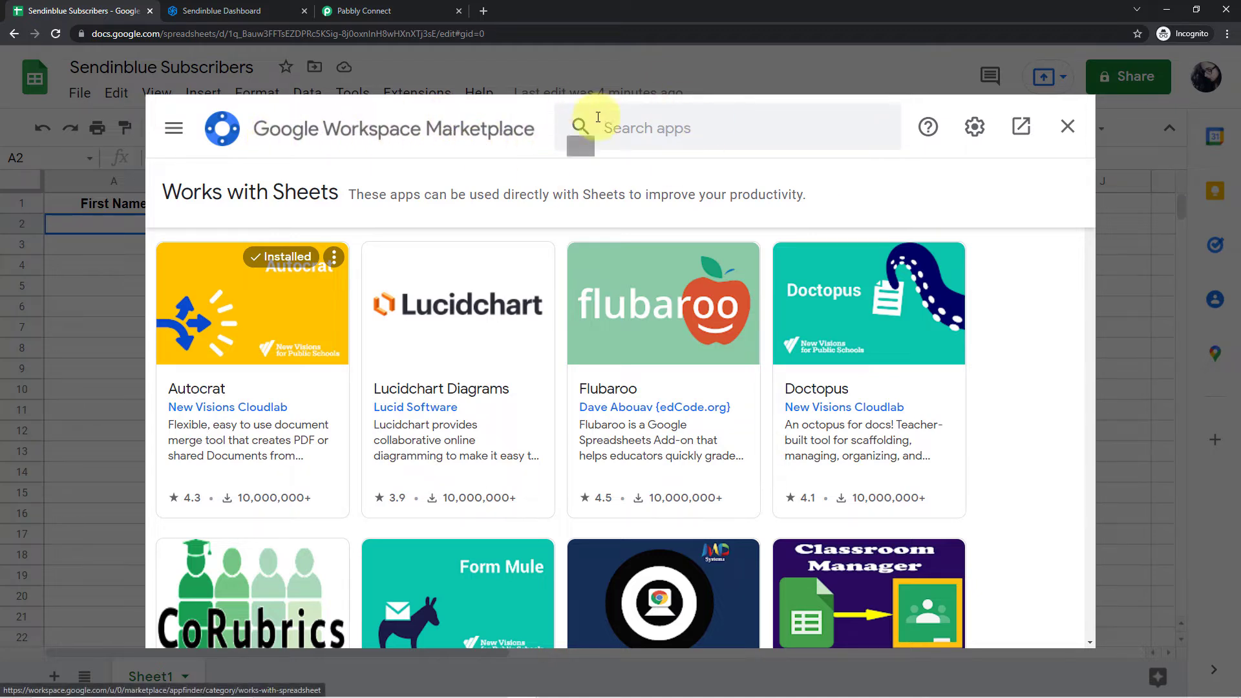
pyautogui.click(615, 128)
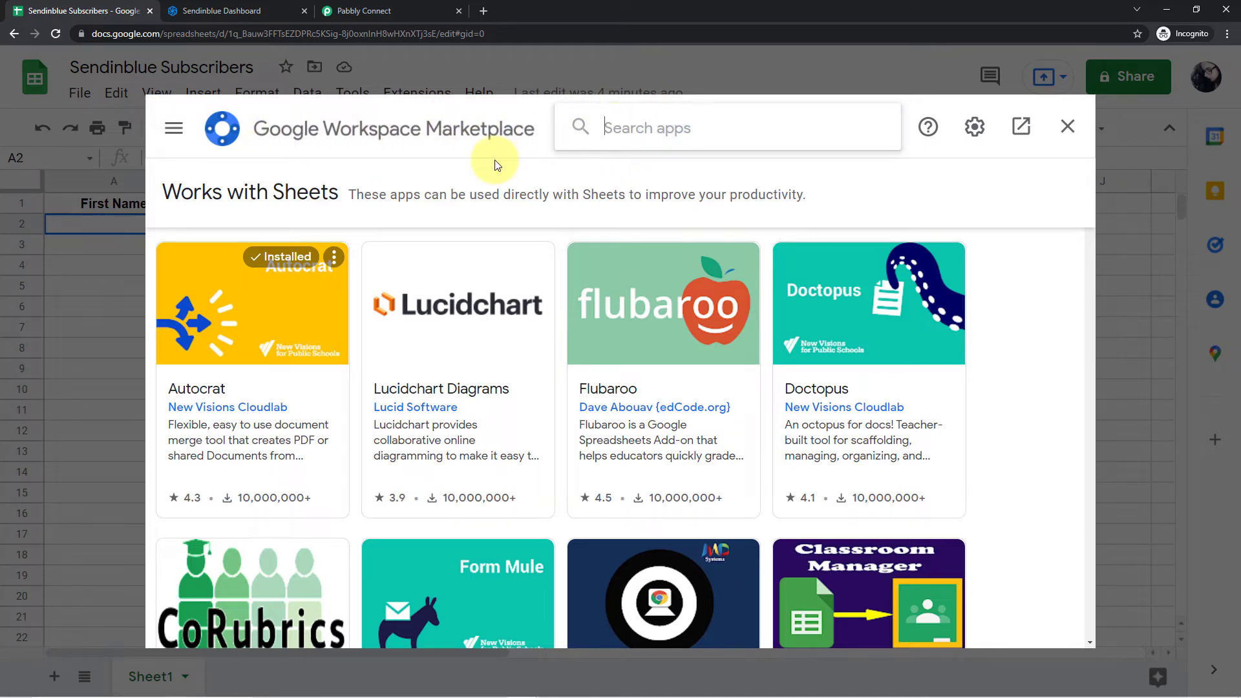
pyautogui.write('Pabbly.com')
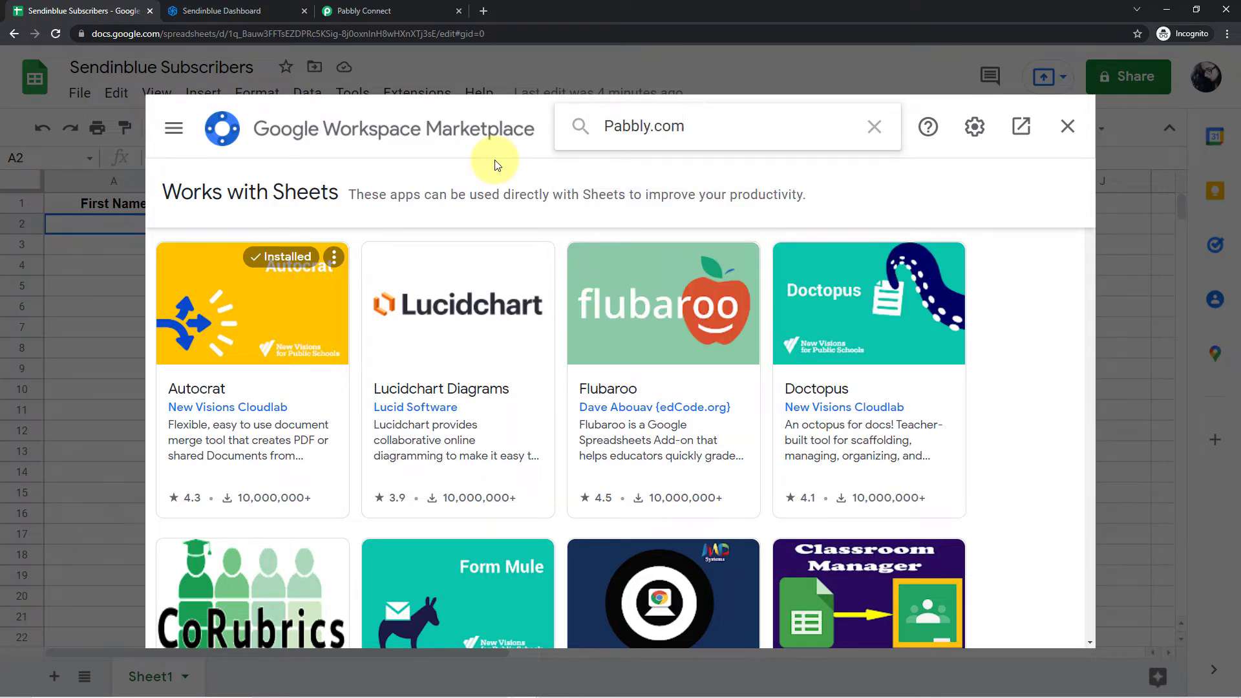
pyautogui.press('BackSpace')
pyautogui.press('BackSpace')
pyautogui.press('BackSpace')
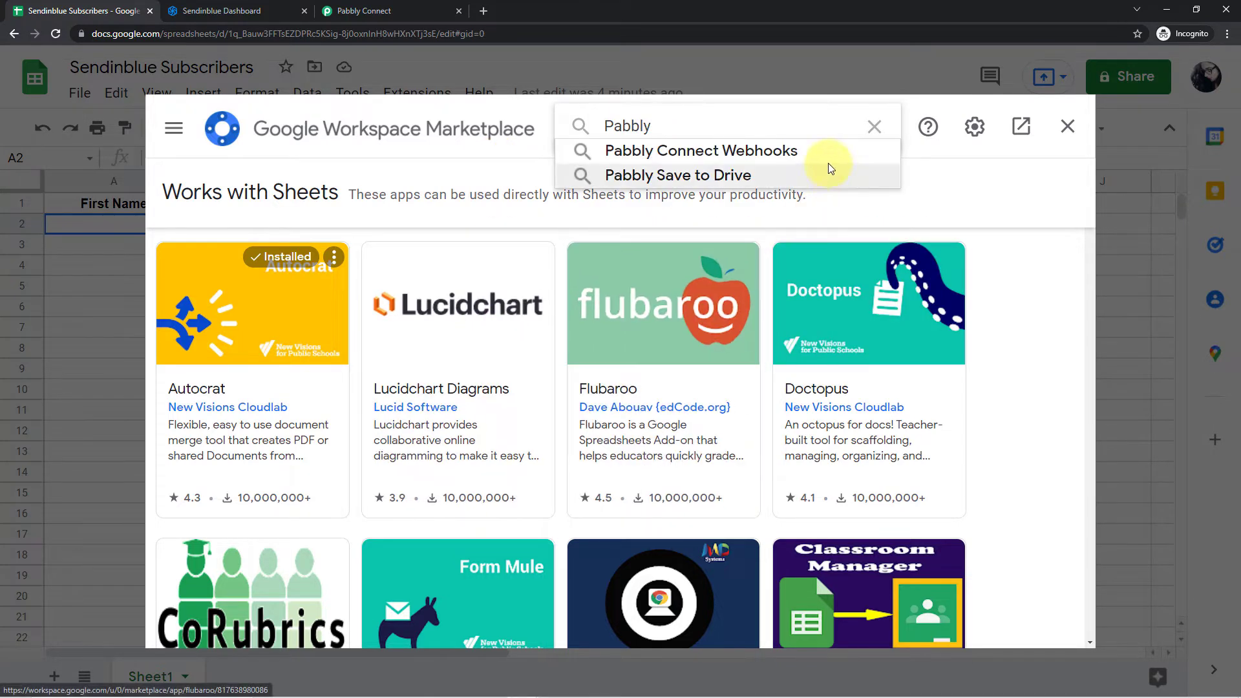
pyautogui.click(782, 149)
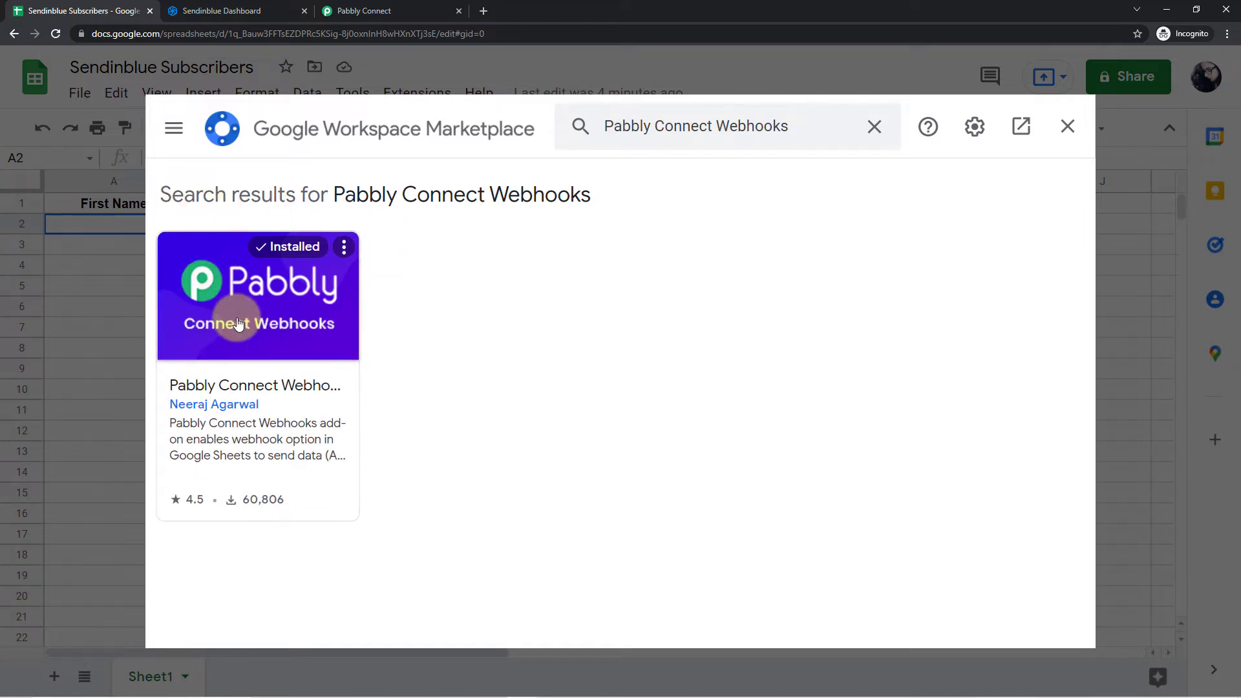
pyautogui.click(1071, 127)
pyautogui.click(56, 35)
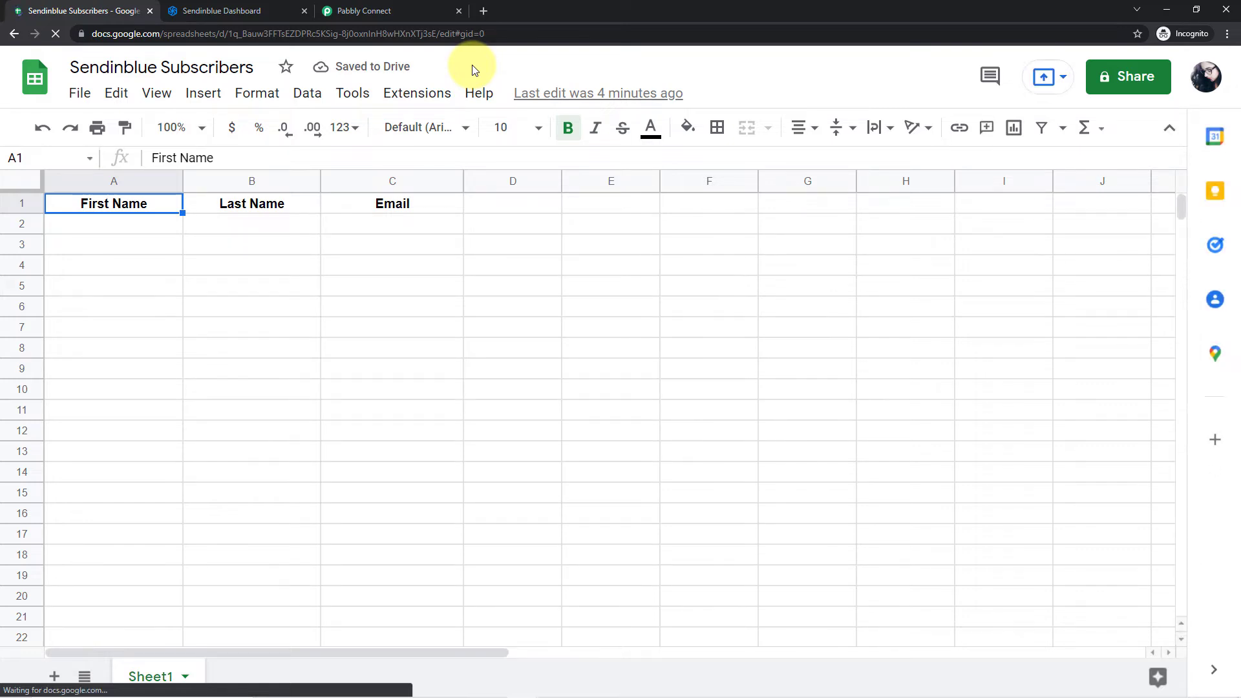
# - Open the Initial Setup of the Pabbly Connect Webhooks add-on and shift its dialog aside
pyautogui.click(415, 94)
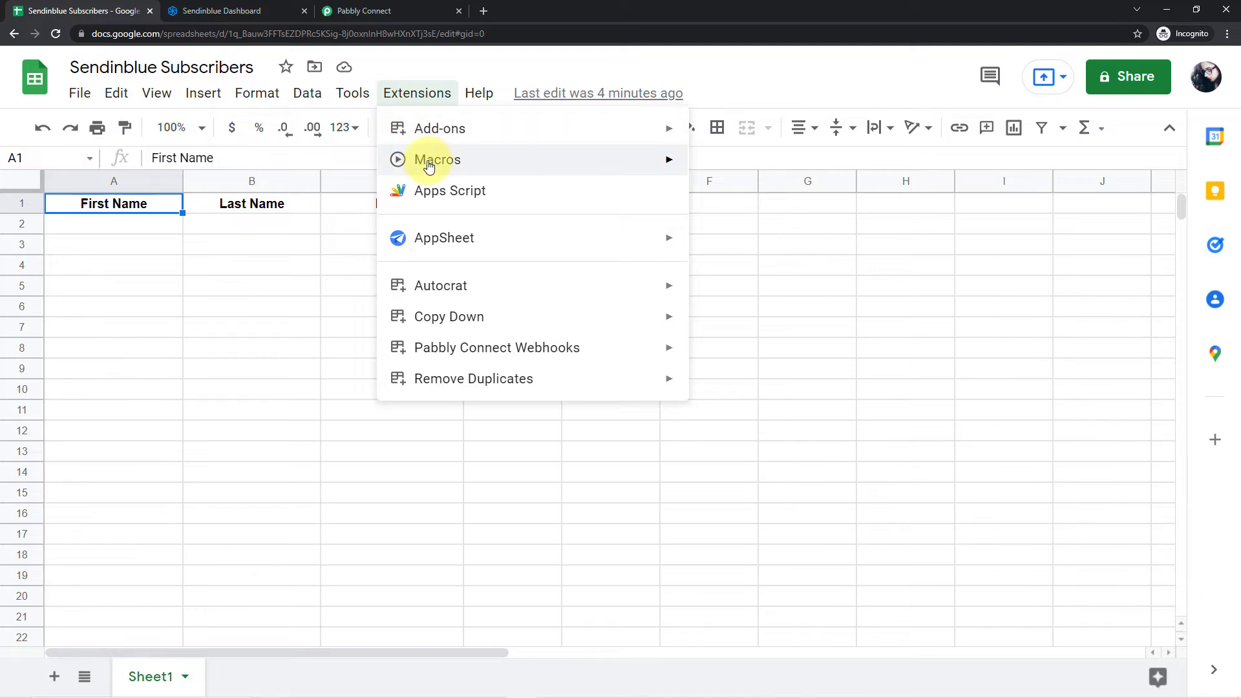
pyautogui.moveTo(525, 360)
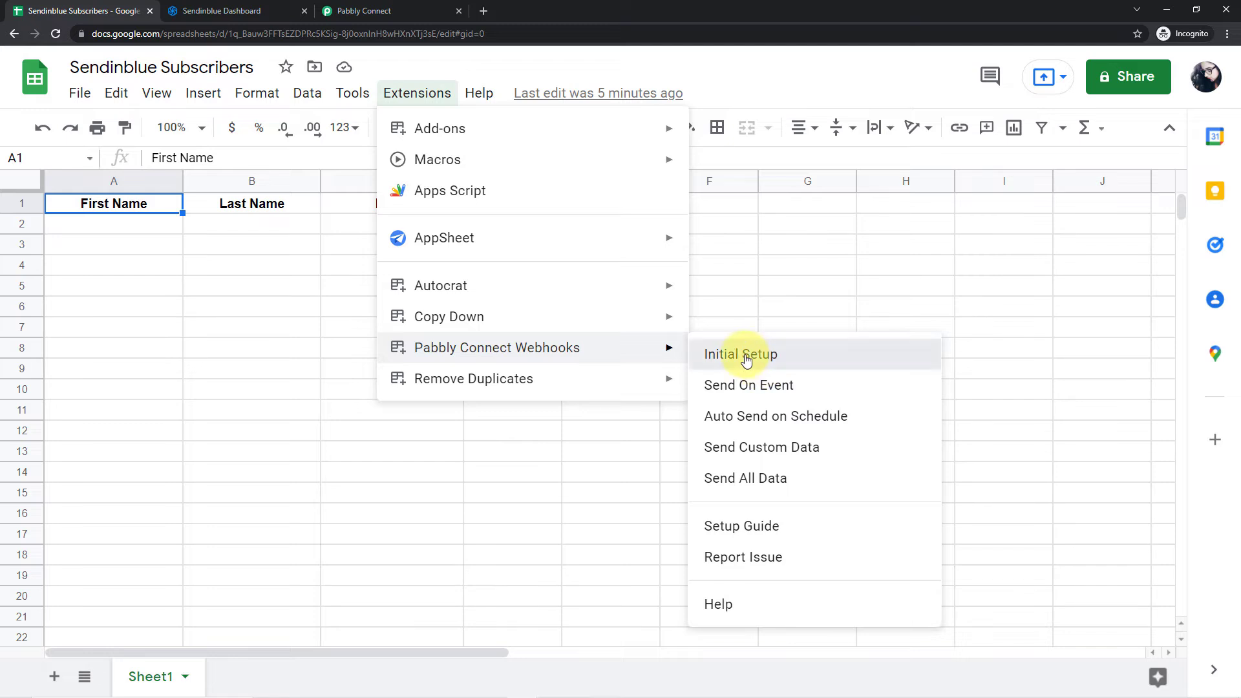
pyautogui.click(764, 367)
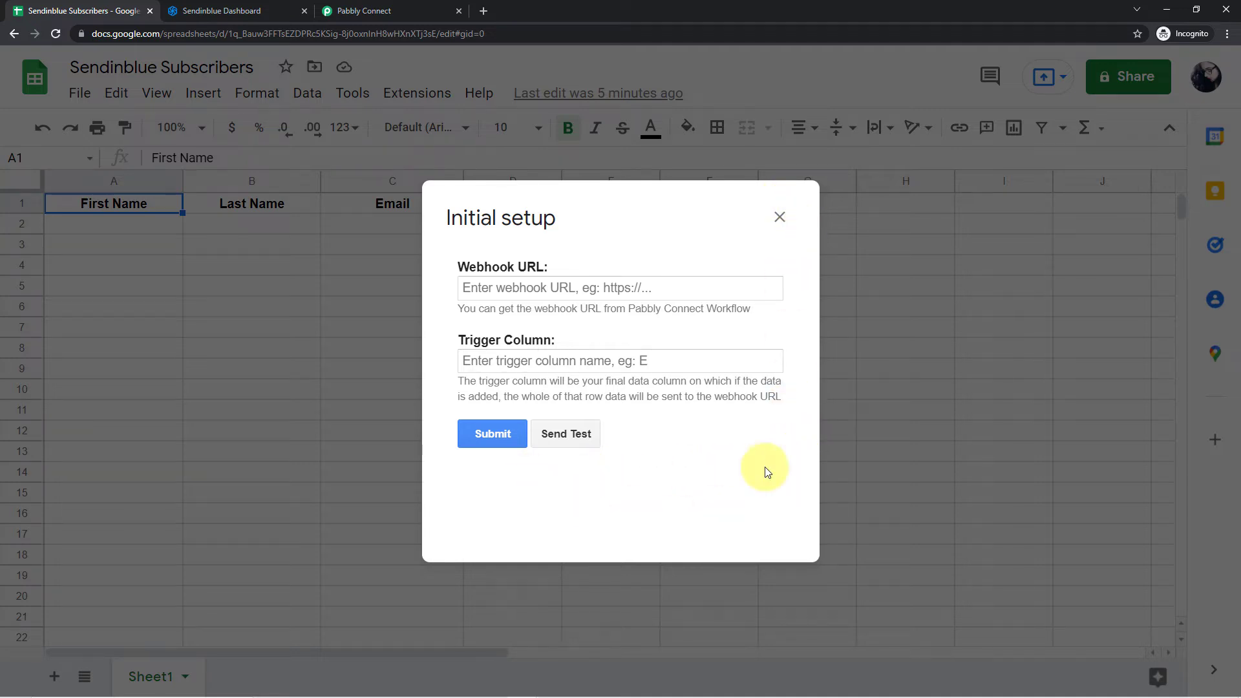
pyautogui.moveTo(530, 220); pyautogui.dragTo(588, 218)
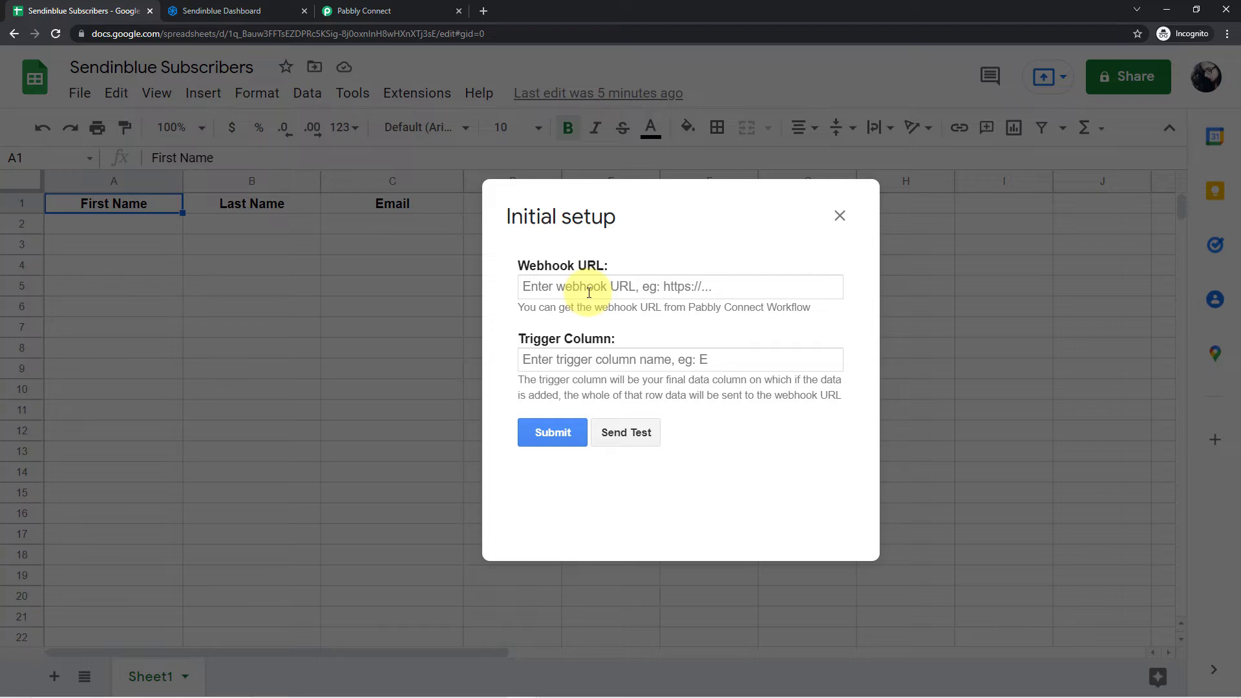
# - Copy the trigger's webhook URL from the Pabbly Connect workflow and paste it as the Webhook URL in the spreadsheet's Initial setup
pyautogui.click(406, 10)
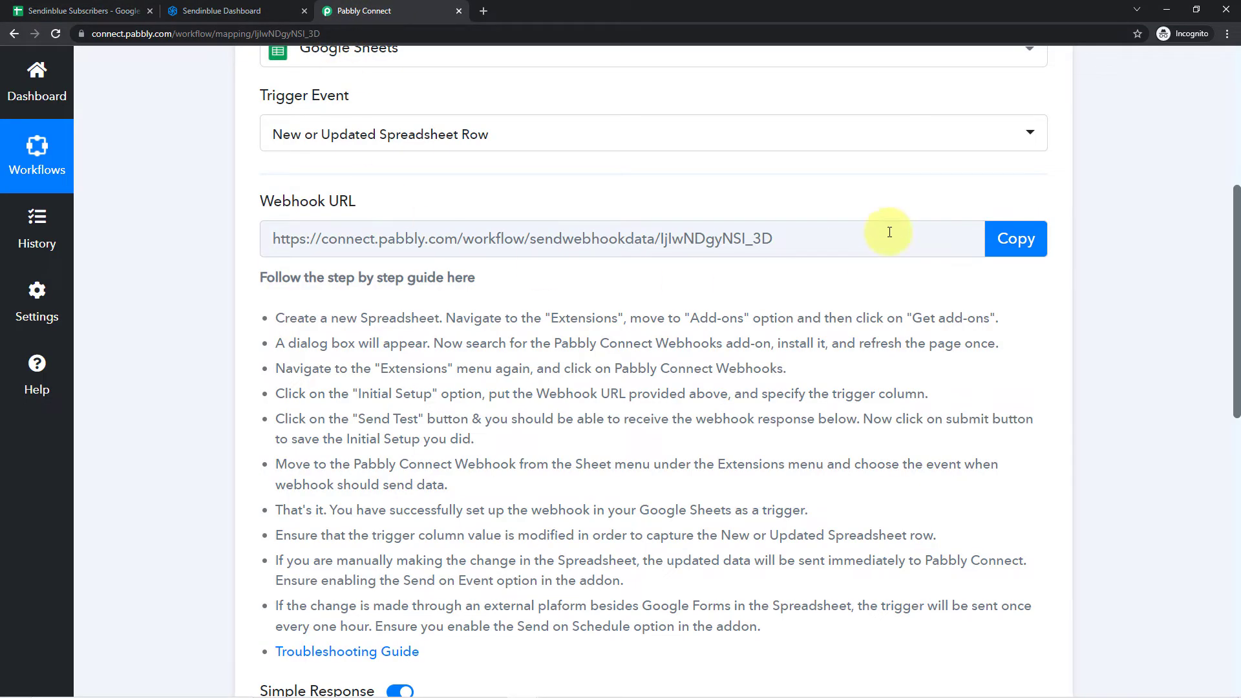
pyautogui.click(1021, 240)
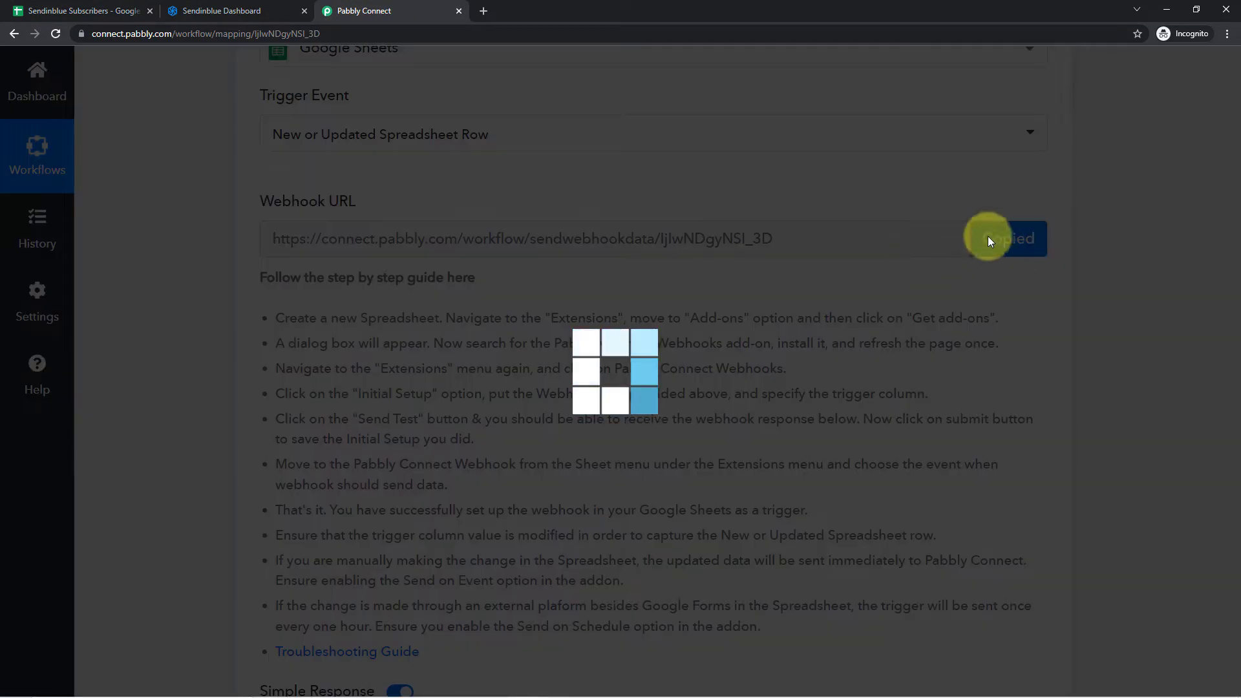
pyautogui.click(116, 10)
pyautogui.click(546, 287)
pyautogui.rightClick(548, 283)
pyautogui.click(583, 382)
pyautogui.click(605, 250)
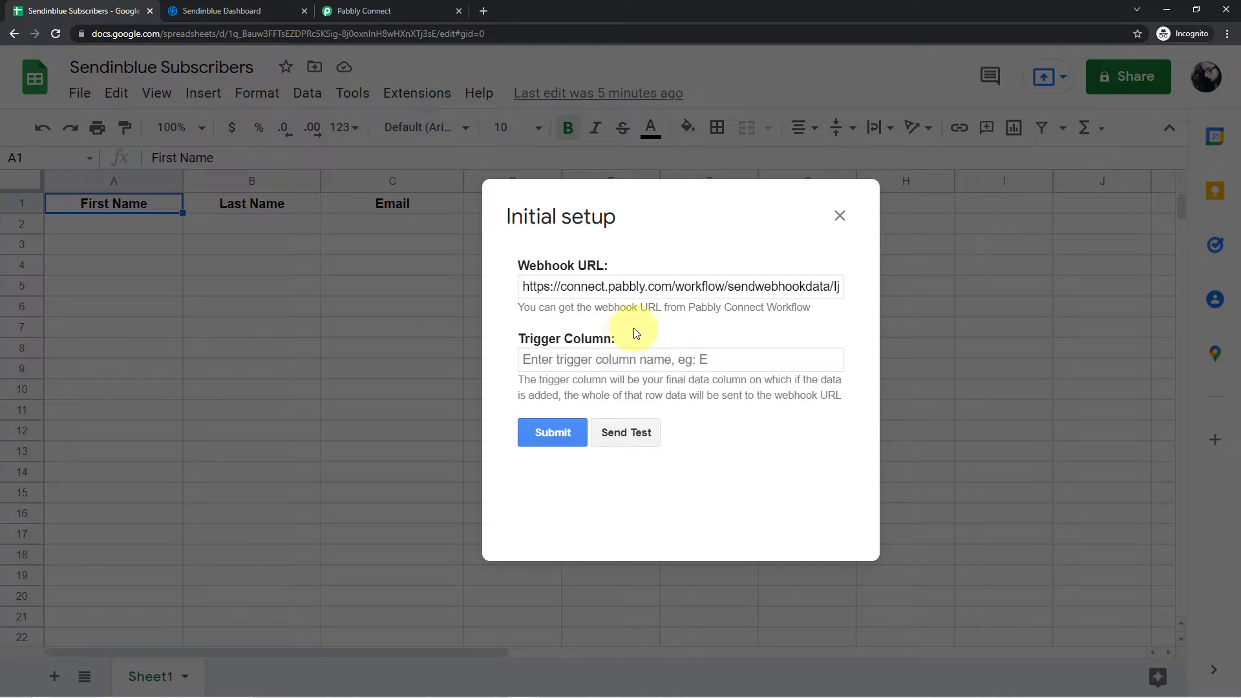
# - Move the Initial setup dialog clear of the column headers and set the Trigger Column to C
pyautogui.moveTo(582, 222); pyautogui.dragTo(587, 253)
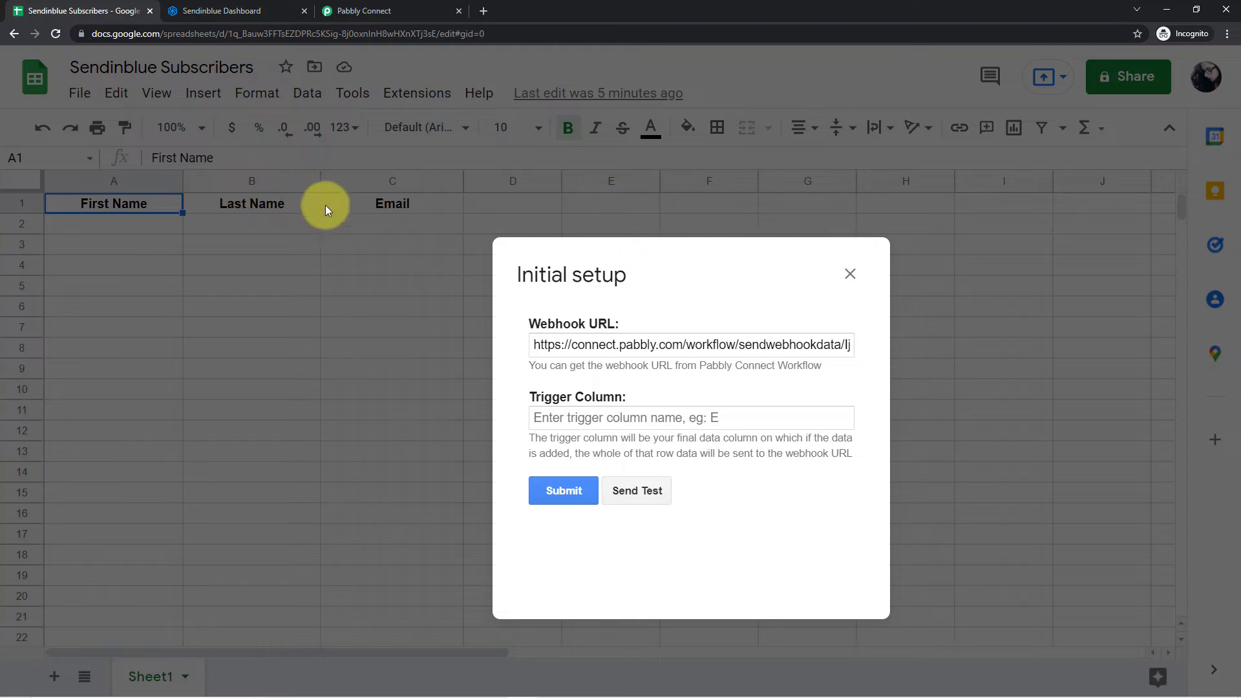
pyautogui.click(570, 417)
pyautogui.write('C')
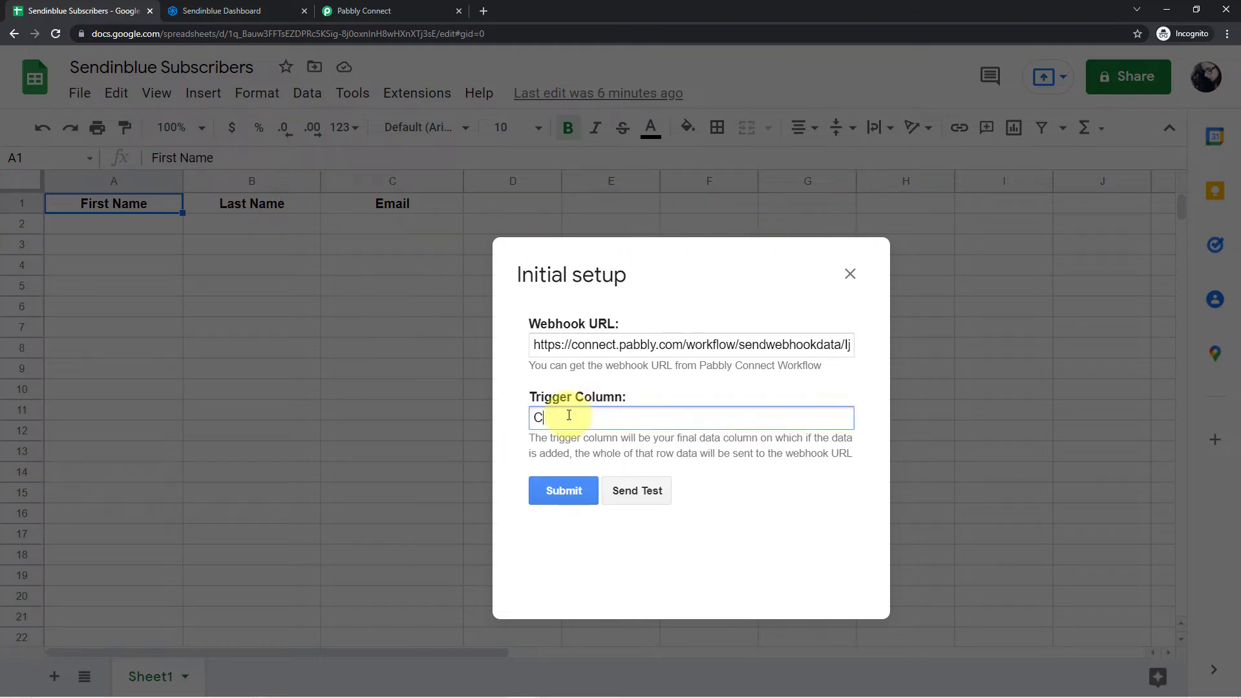
# - Submit the Initial setup and change the header in cell C1 to E-mail
pyautogui.click(560, 490)
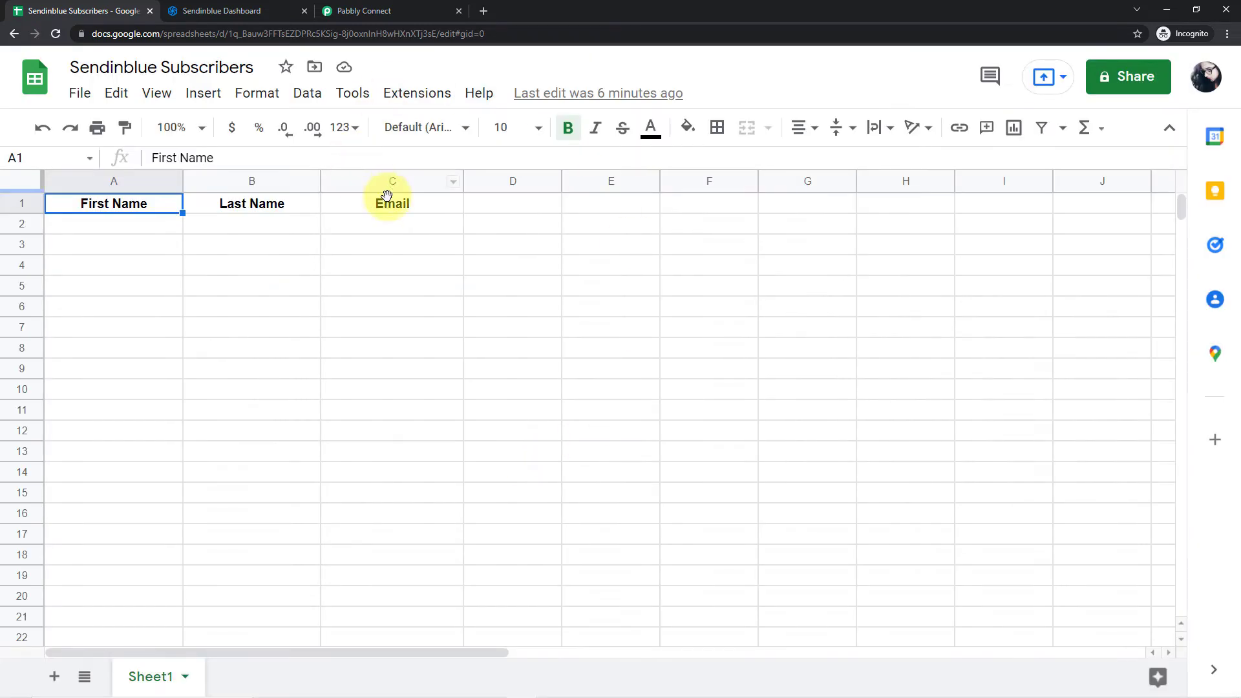
pyautogui.doubleClick(384, 202)
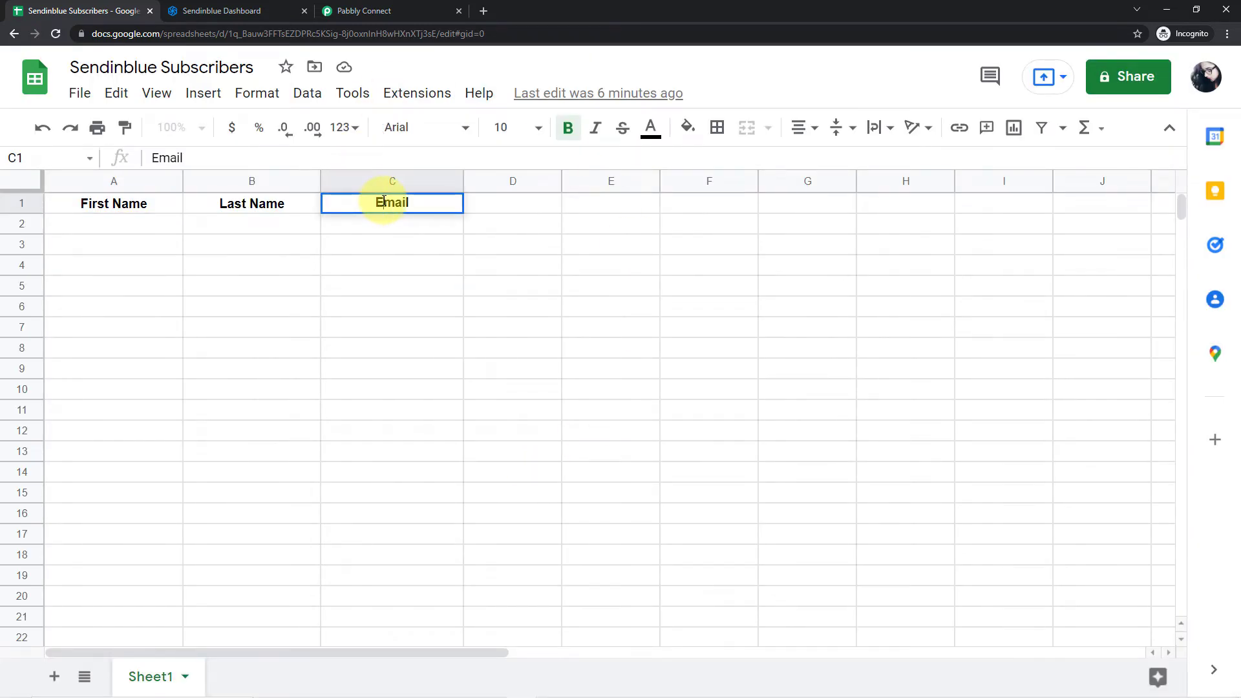
pyautogui.write('-')
# - Enable Send On Event for the Pabbly Connect Webhooks add-on and check that the option is active
pyautogui.click(434, 97)
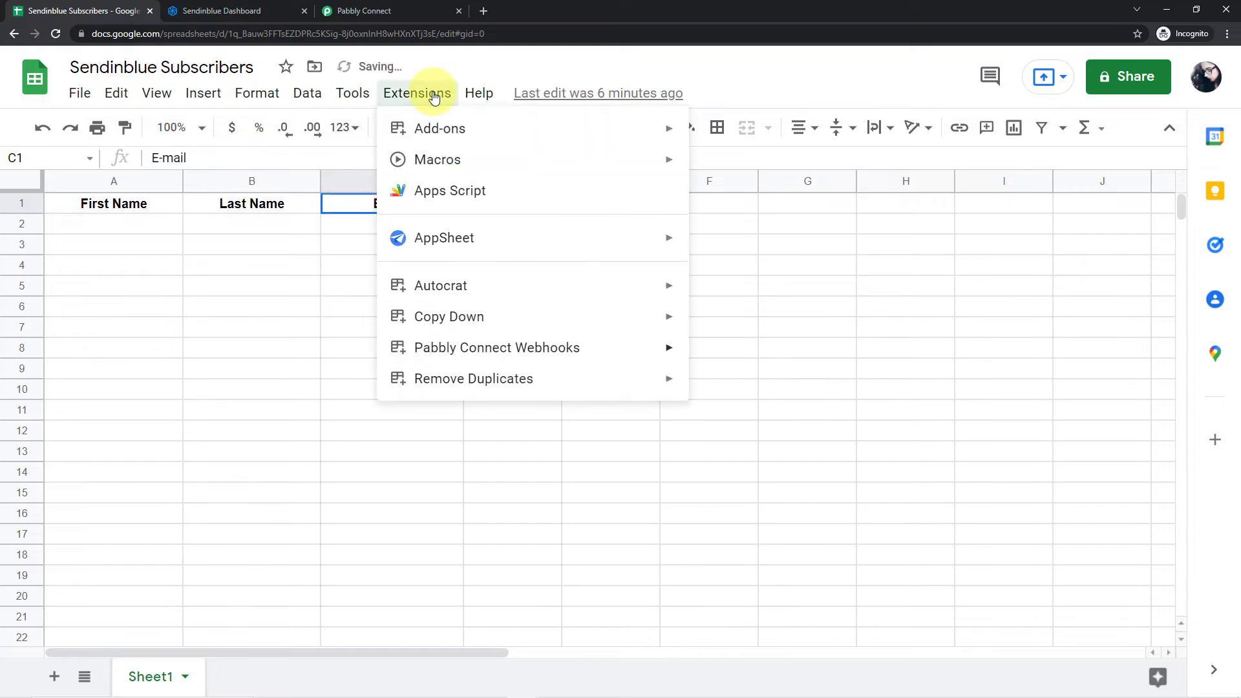
pyautogui.moveTo(543, 337)
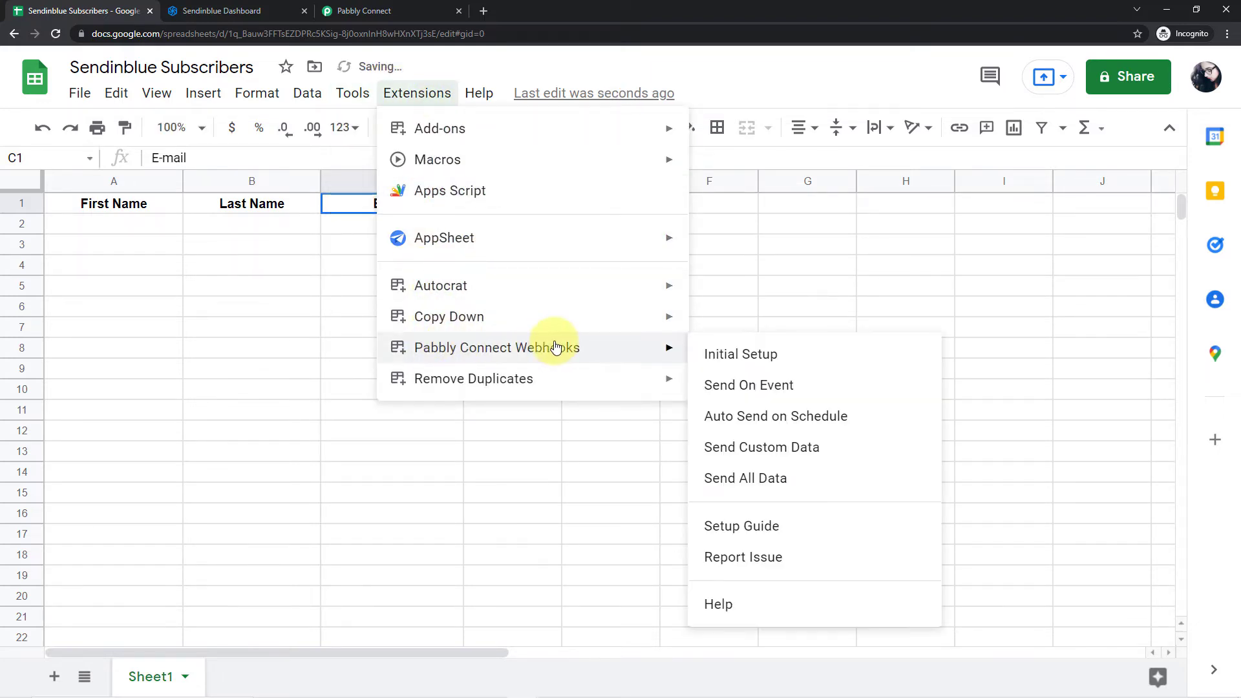
pyautogui.click(718, 387)
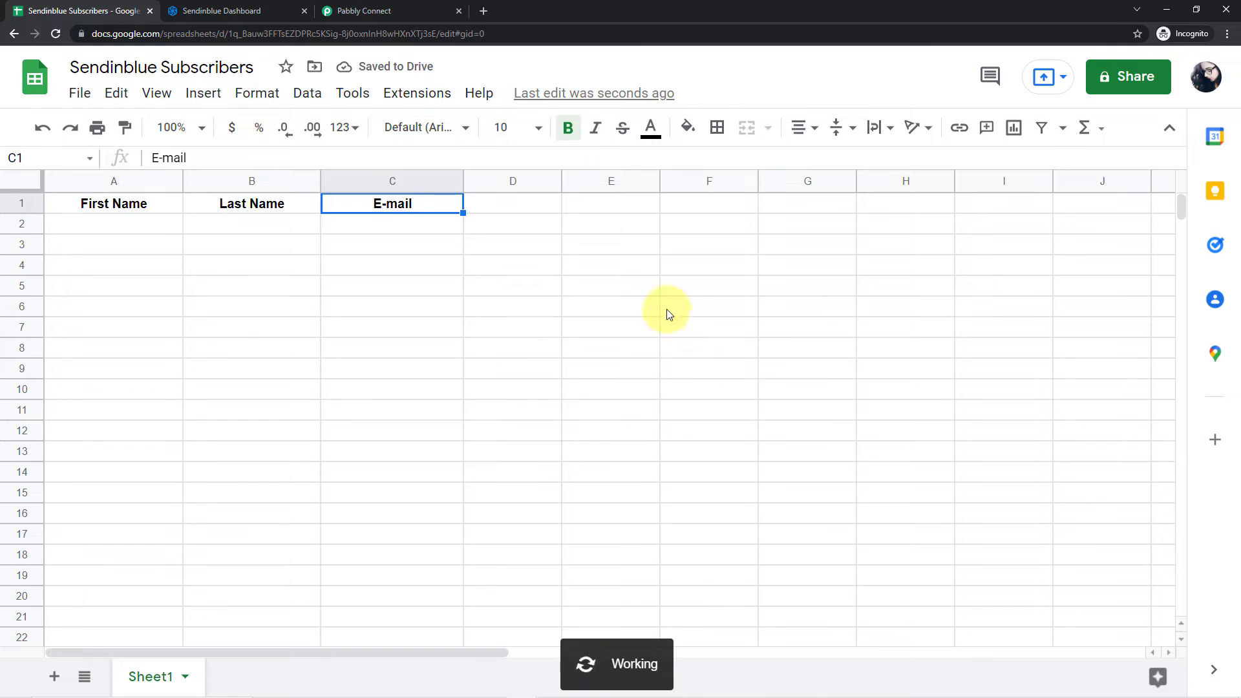
pyautogui.click(416, 92)
pyautogui.moveTo(665, 346)
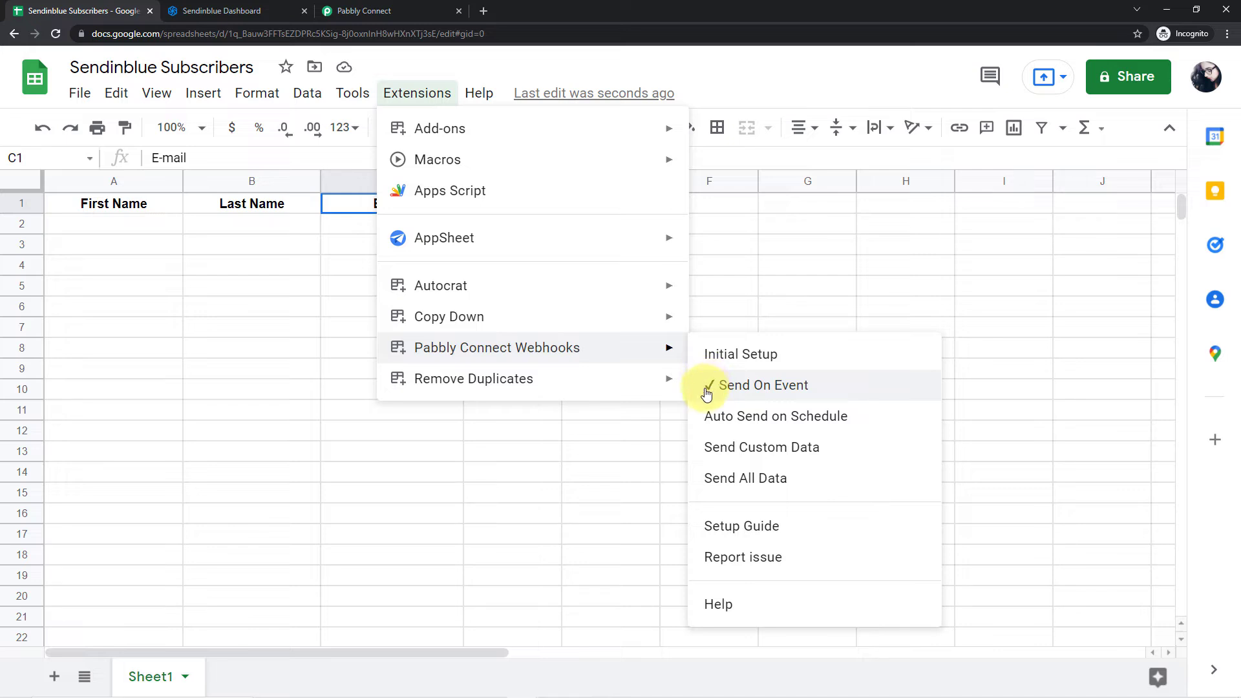
pyautogui.click(145, 221)
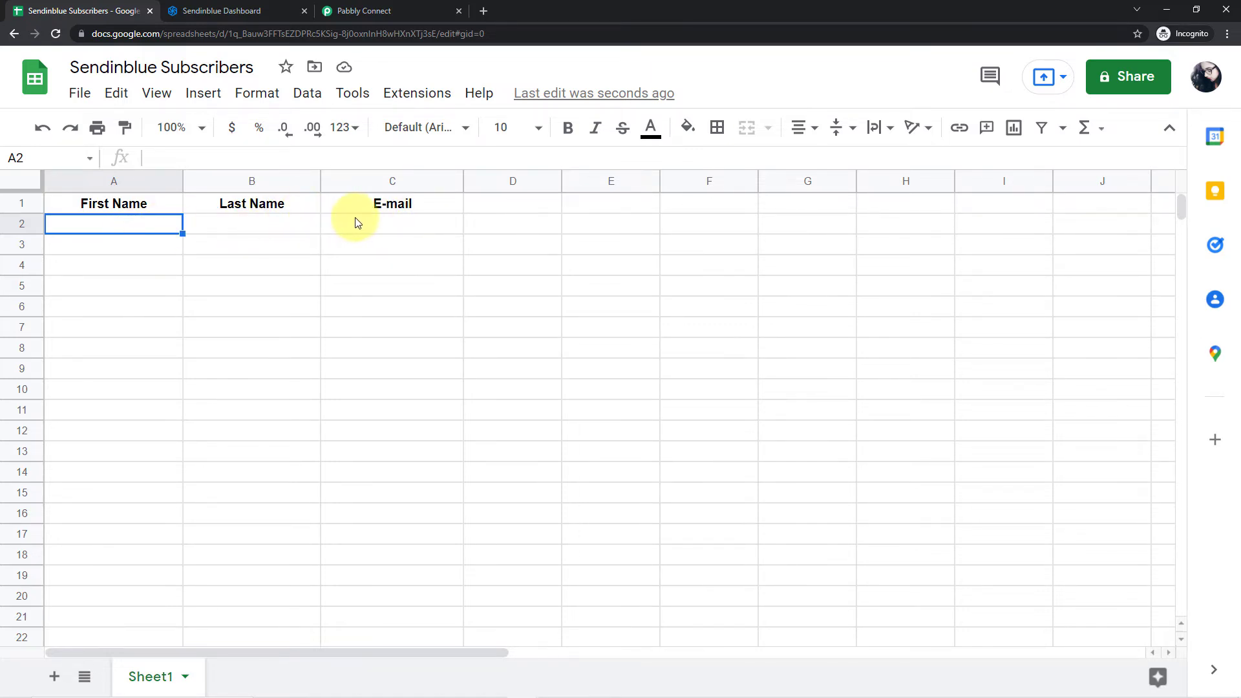
# - Check the webhook response status of the Google Sheets trigger in the Pabbly Connect workflow
pyautogui.click(376, 9)
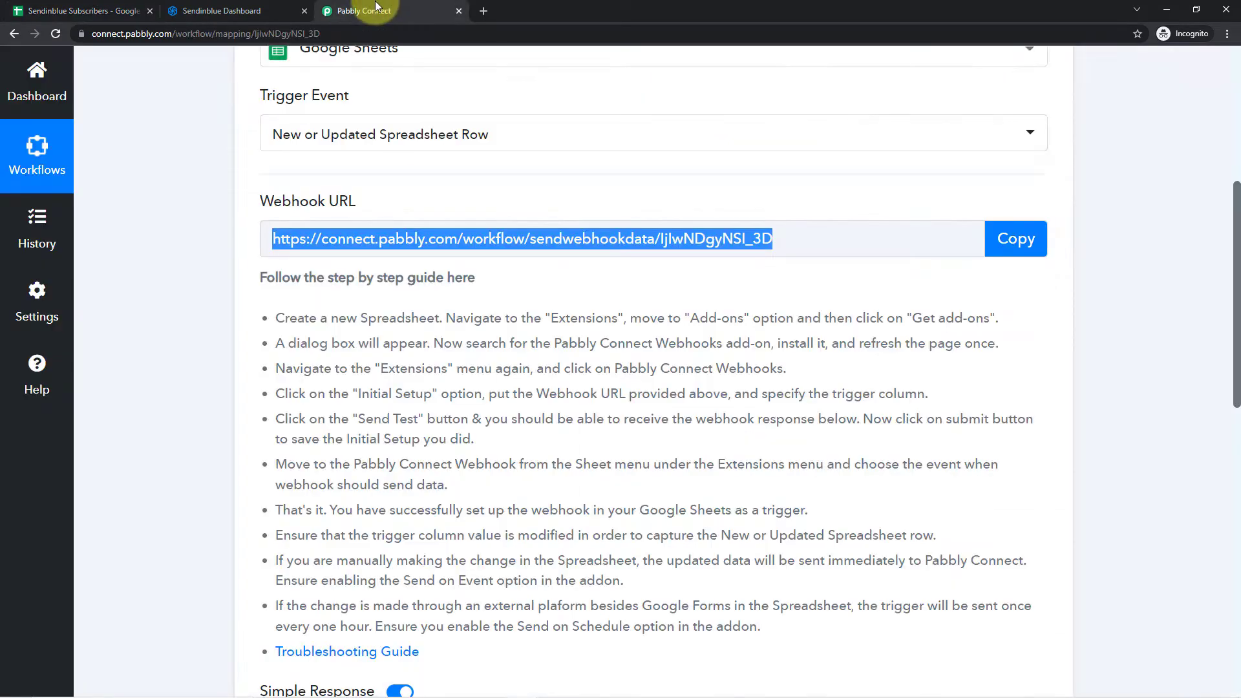
pyautogui.click(520, 272)
pyautogui.scroll(-4, 519, 272)
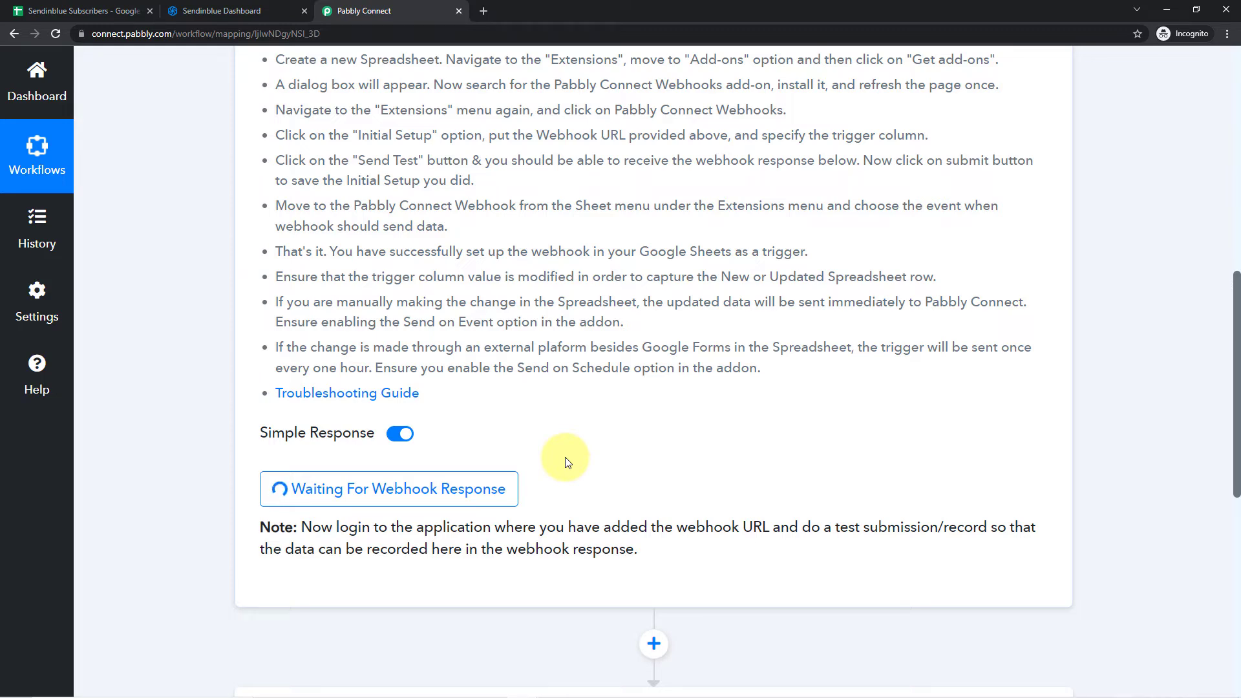
# - Enter a test subscriber's first name, last name and e-mail address in row 2 of the Sendinblue Subscribers spreadsheet
pyautogui.click(40, 11)
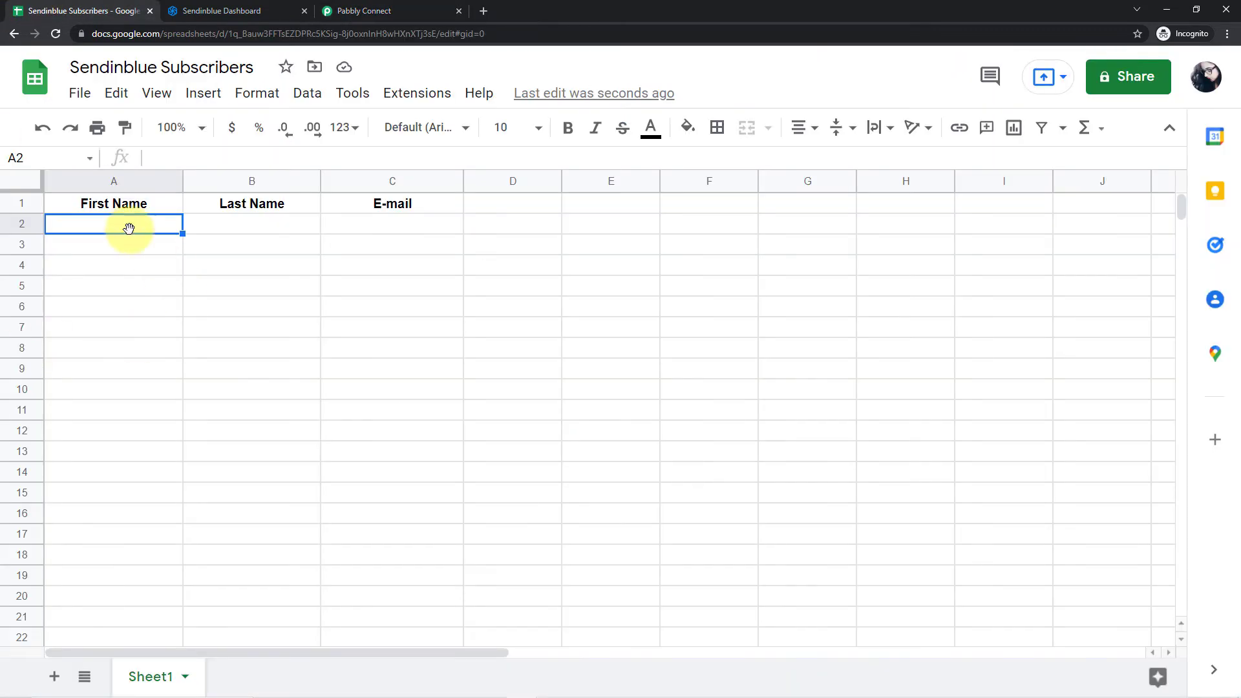
pyautogui.doubleClick(117, 224)
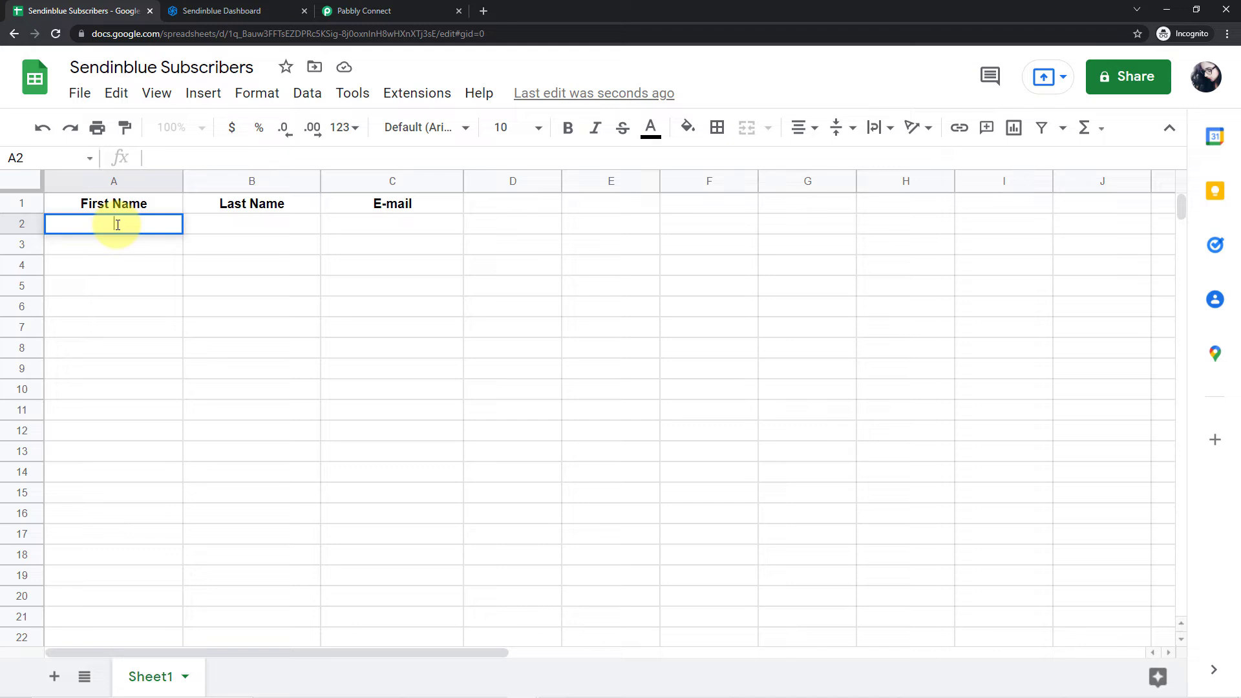
pyautogui.press('Tab')
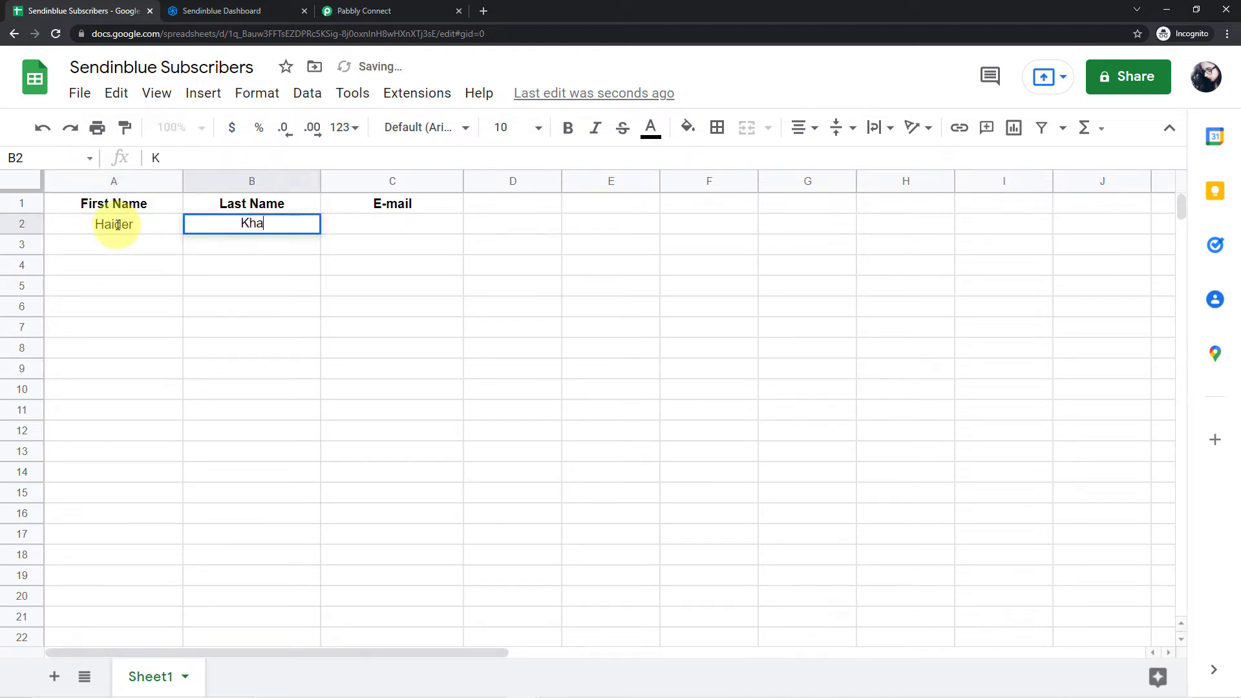
pyautogui.press('Tab')
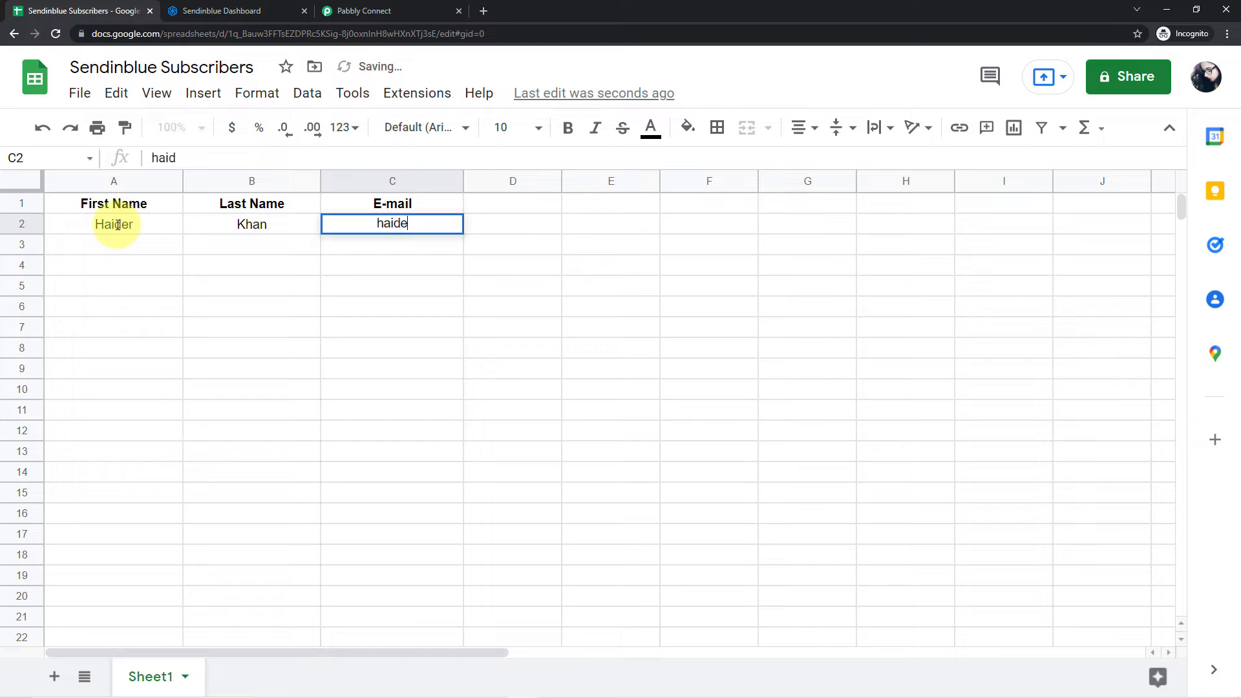
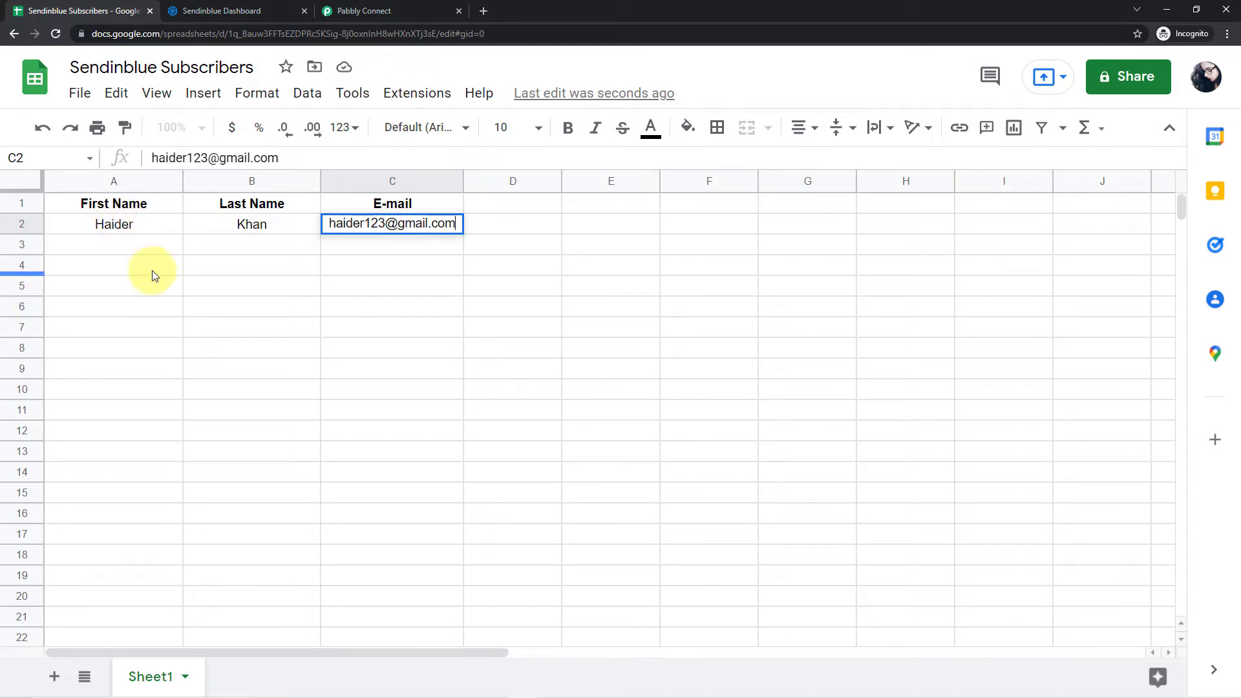
pyautogui.click(141, 231)
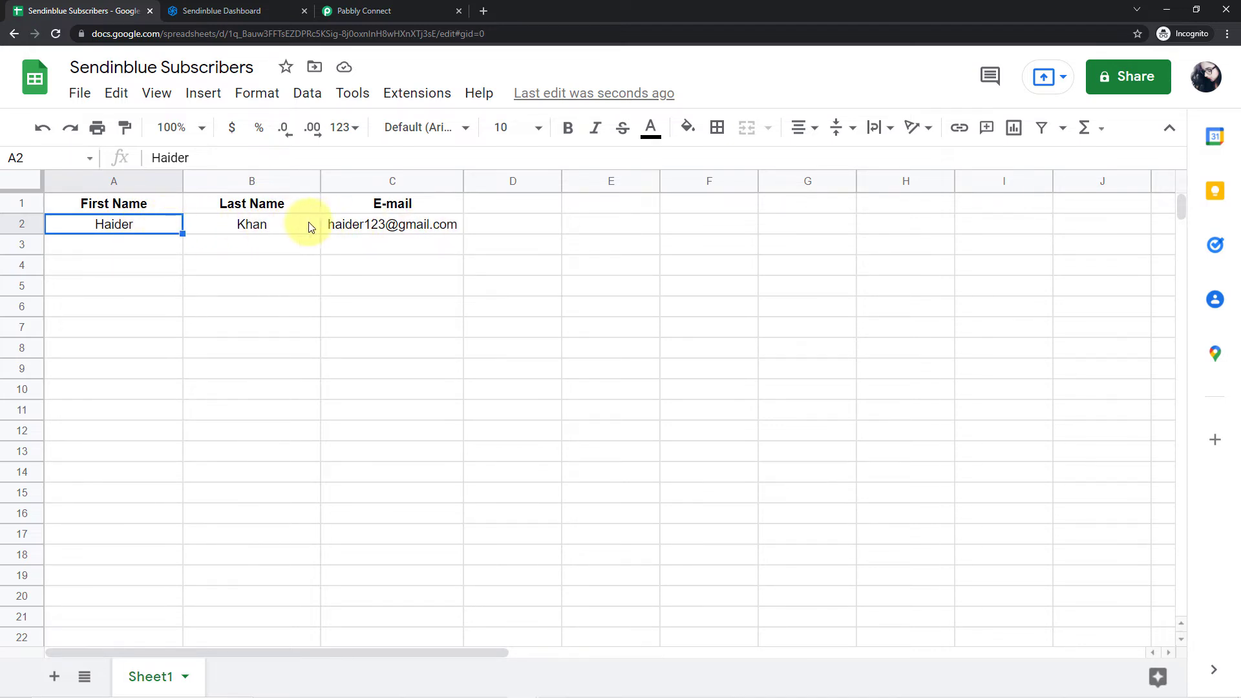
# - Examine the first name, last name and e-mail values in the Pabbly Connect trigger response against the spreadsheet's test row
pyautogui.click(388, 5)
pyautogui.scroll(-2, 591, 362)
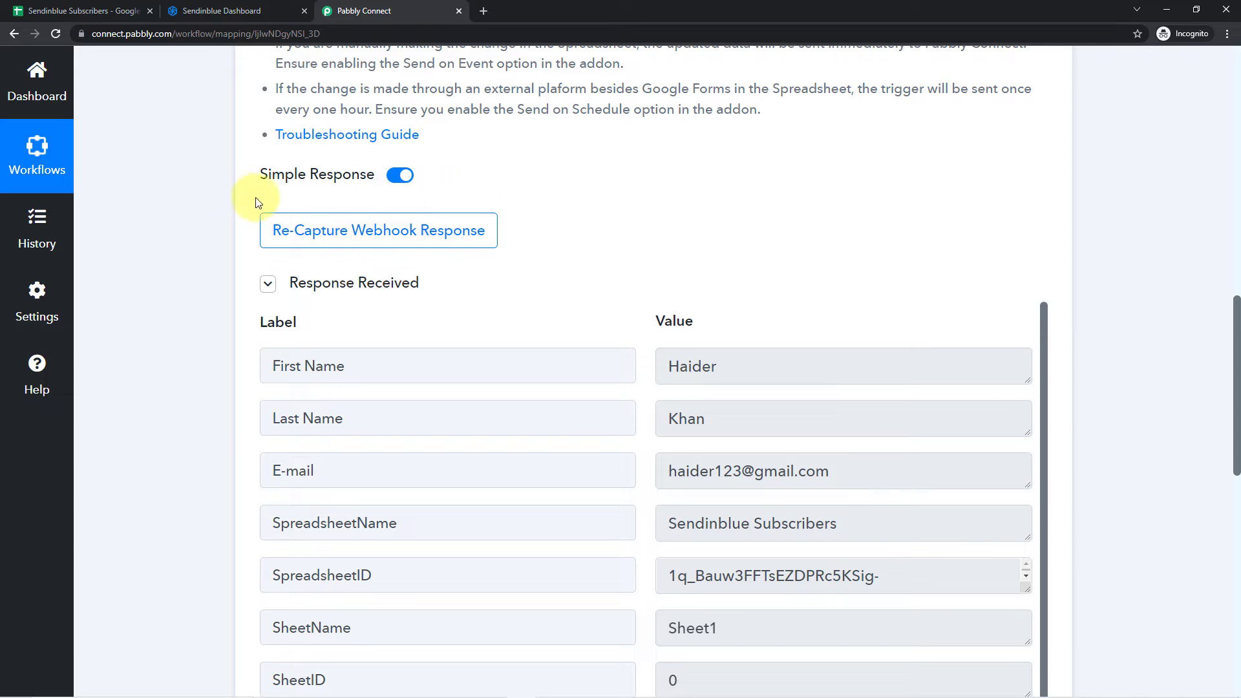
pyautogui.scroll(-2, 642, 259)
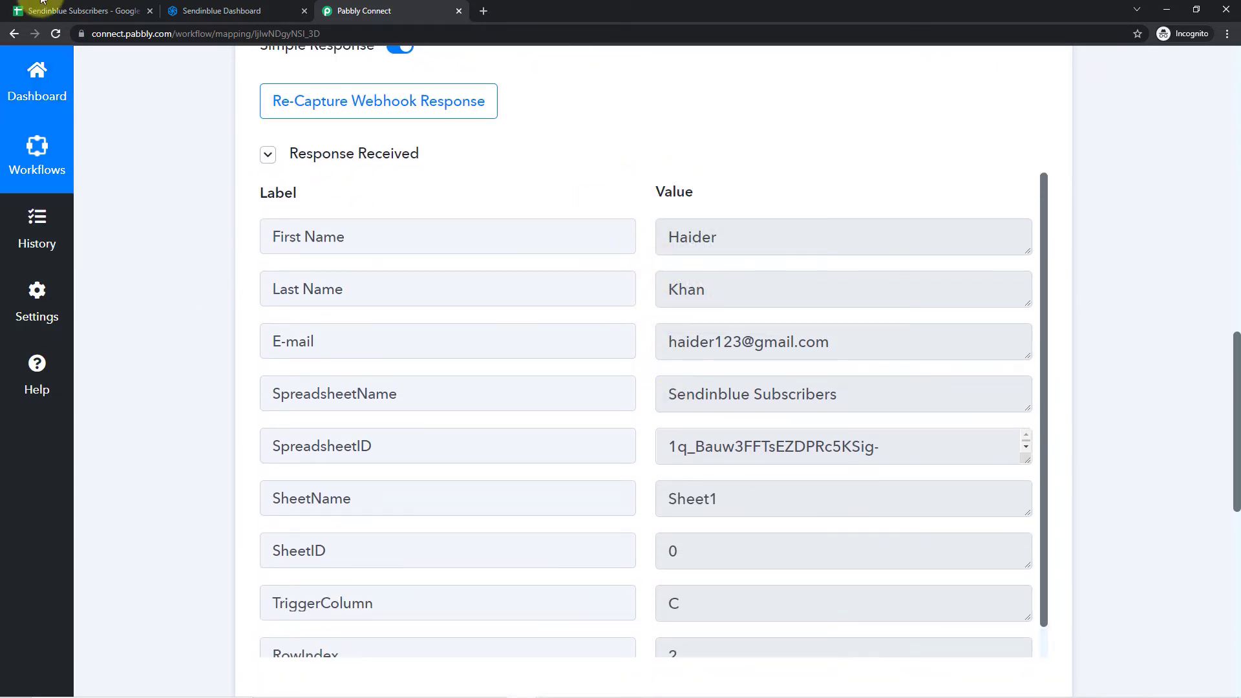
pyautogui.click(79, 10)
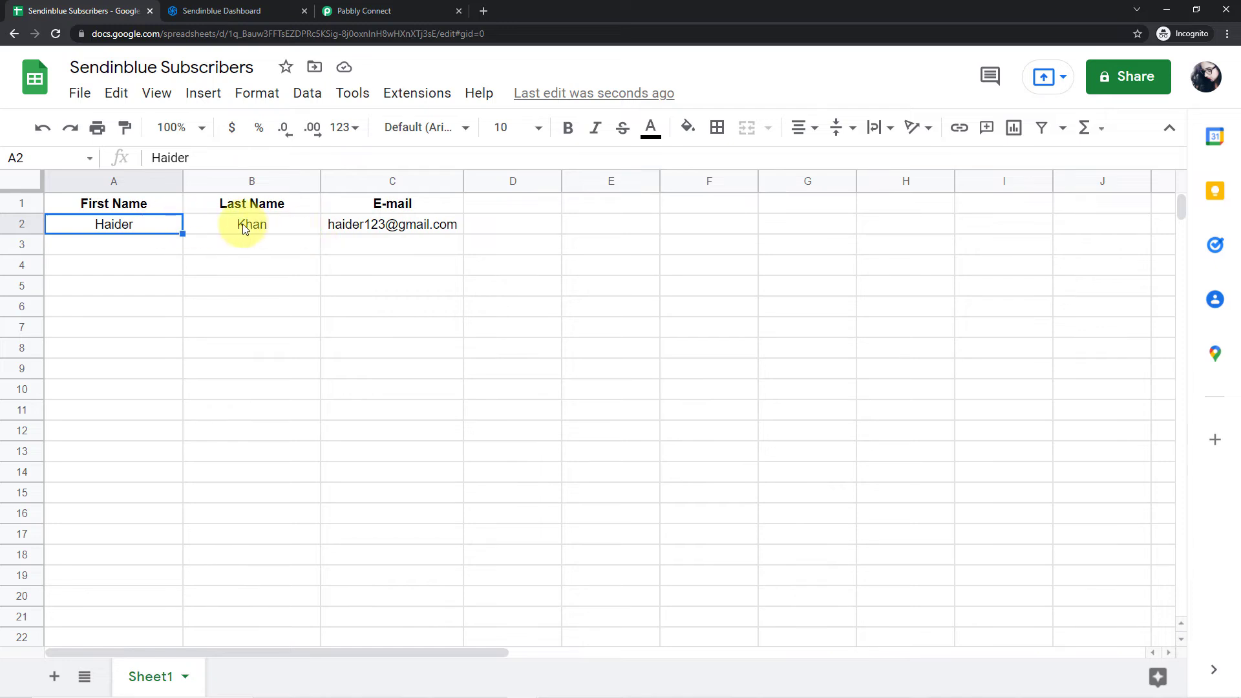
pyautogui.click(427, 10)
pyautogui.click(709, 258)
pyautogui.doubleClick(734, 241)
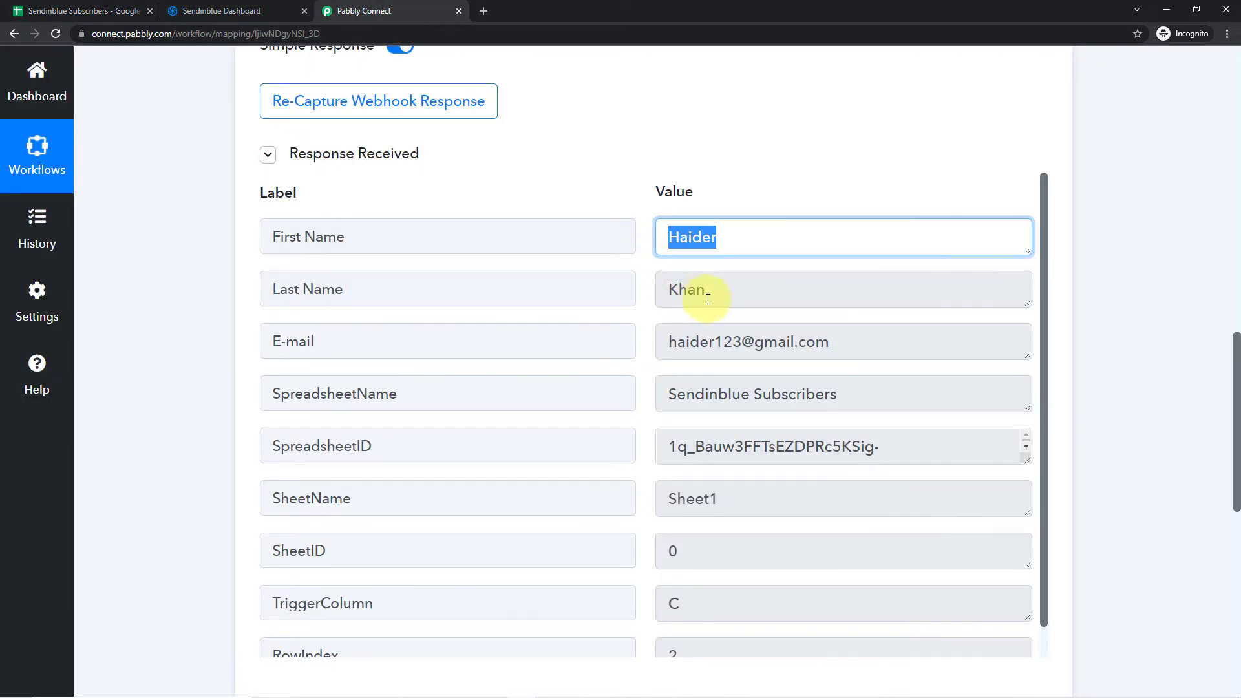
pyautogui.click(692, 291)
pyautogui.doubleClick(709, 288)
pyautogui.moveTo(830, 342); pyautogui.dragTo(665, 341)
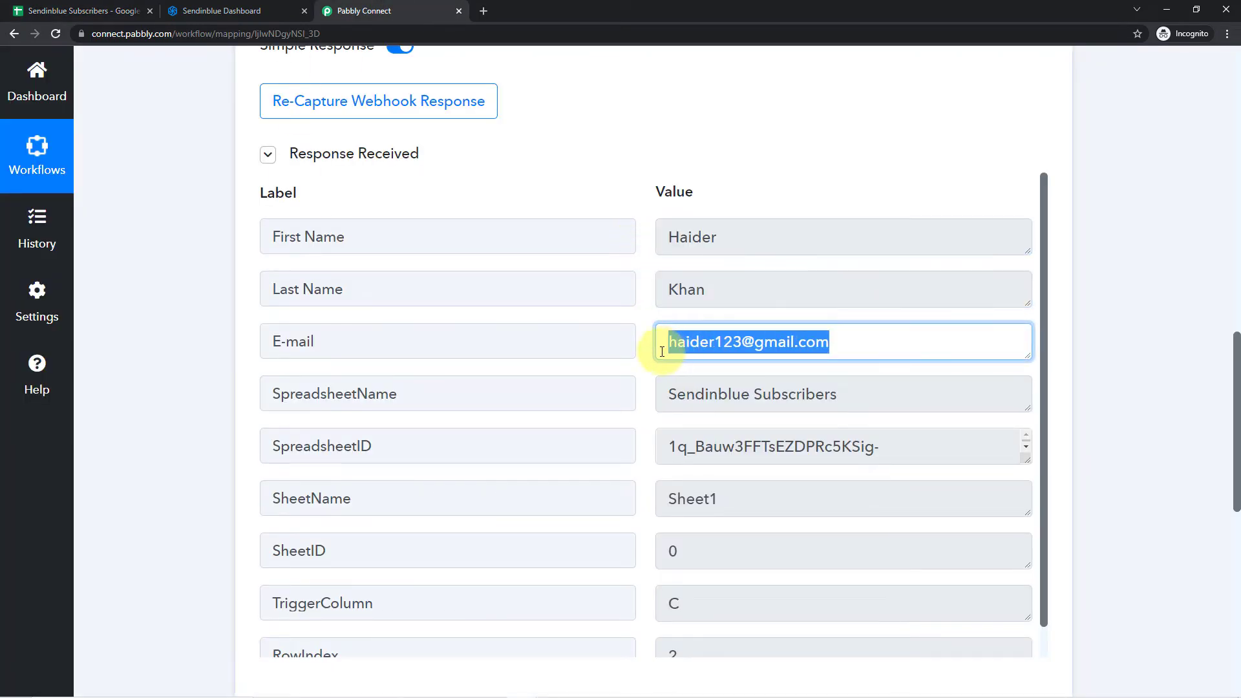
pyautogui.click(616, 203)
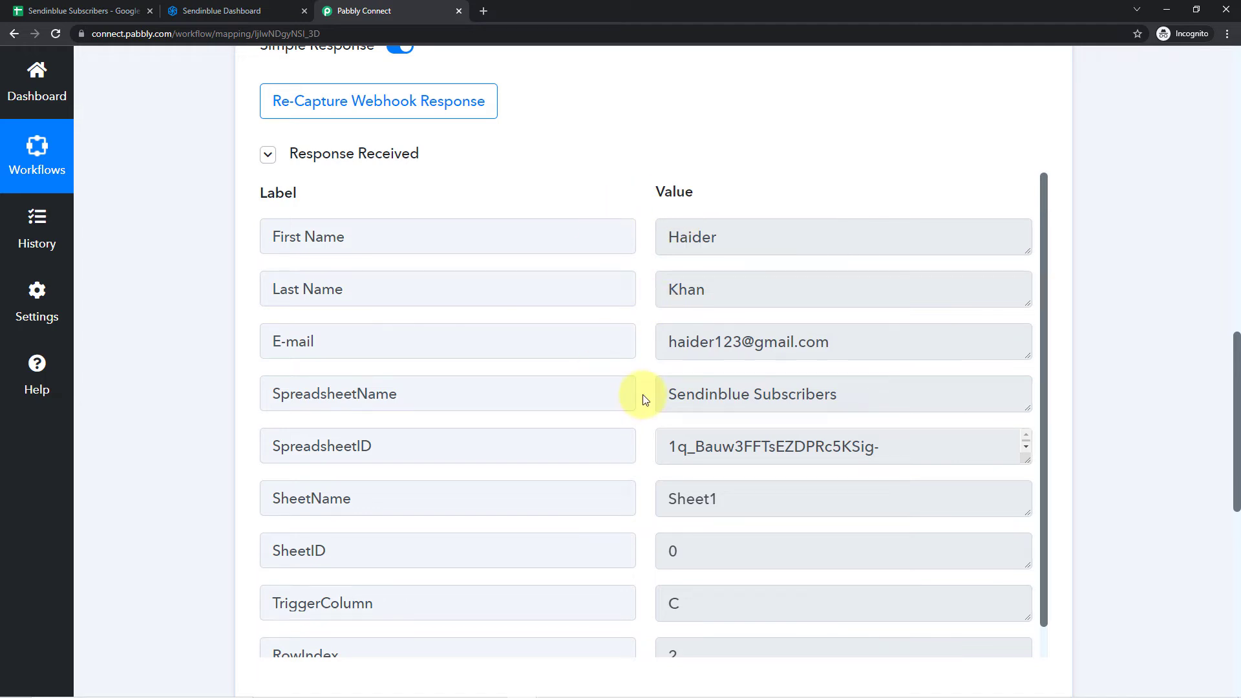
pyautogui.click(97, 10)
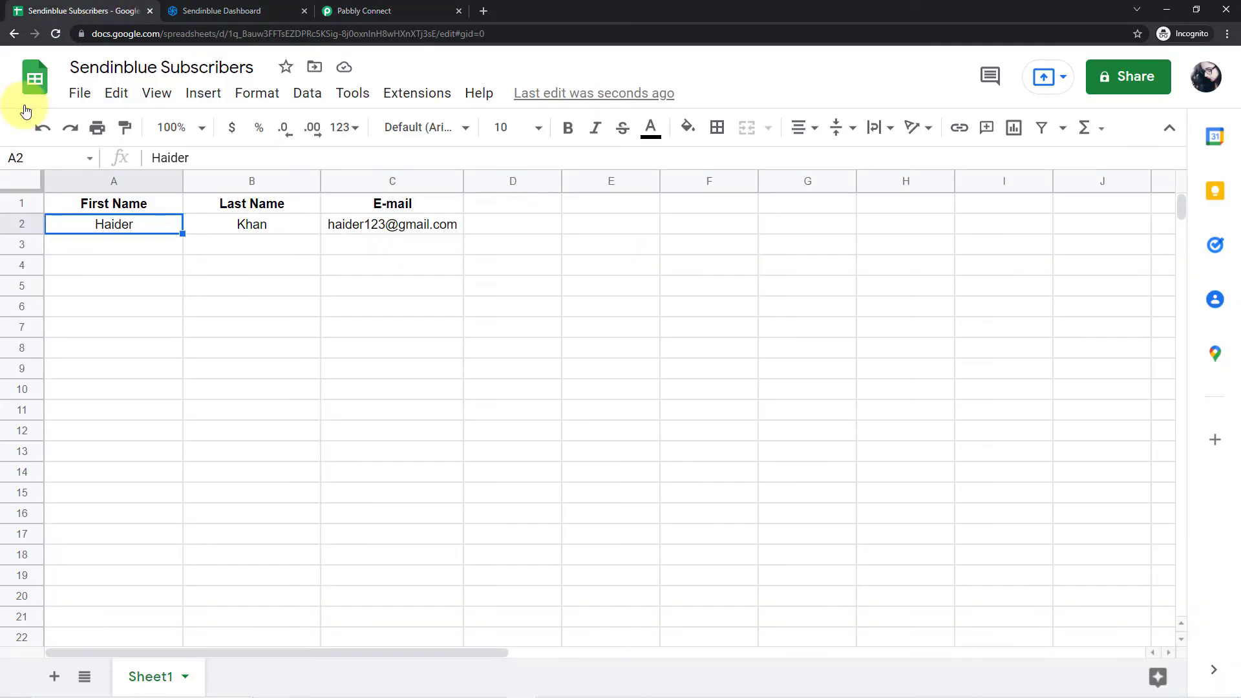
pyautogui.click(110, 246)
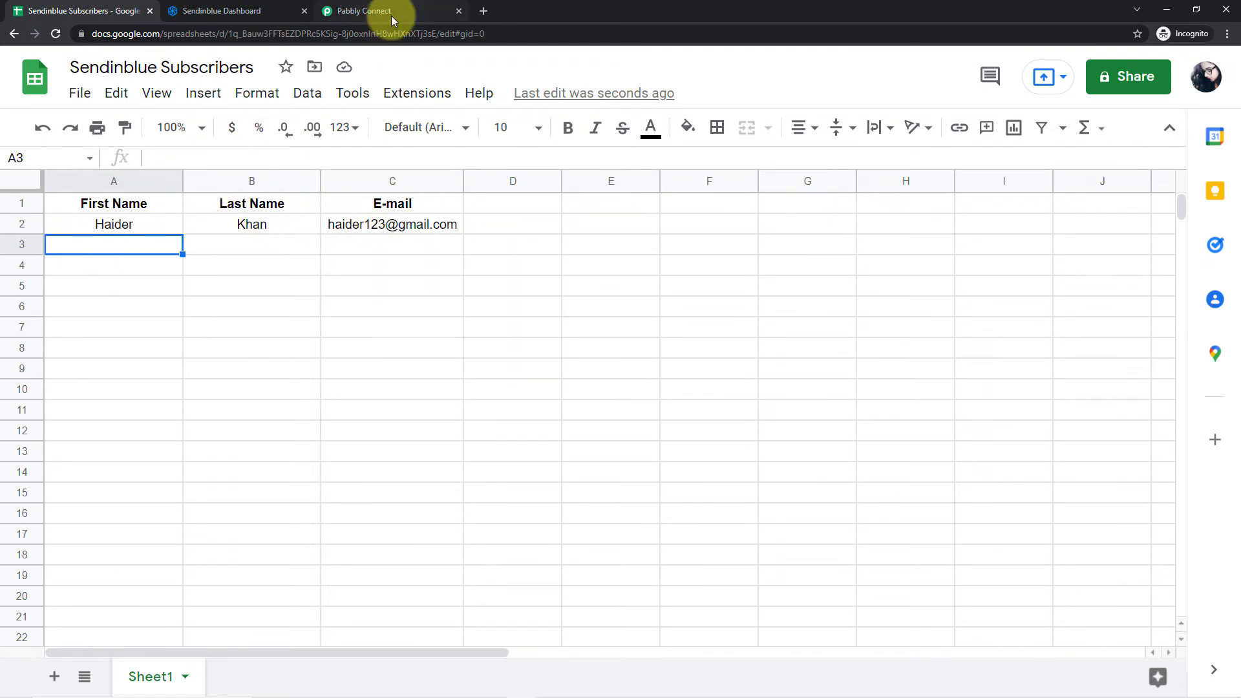
pyautogui.click(412, 9)
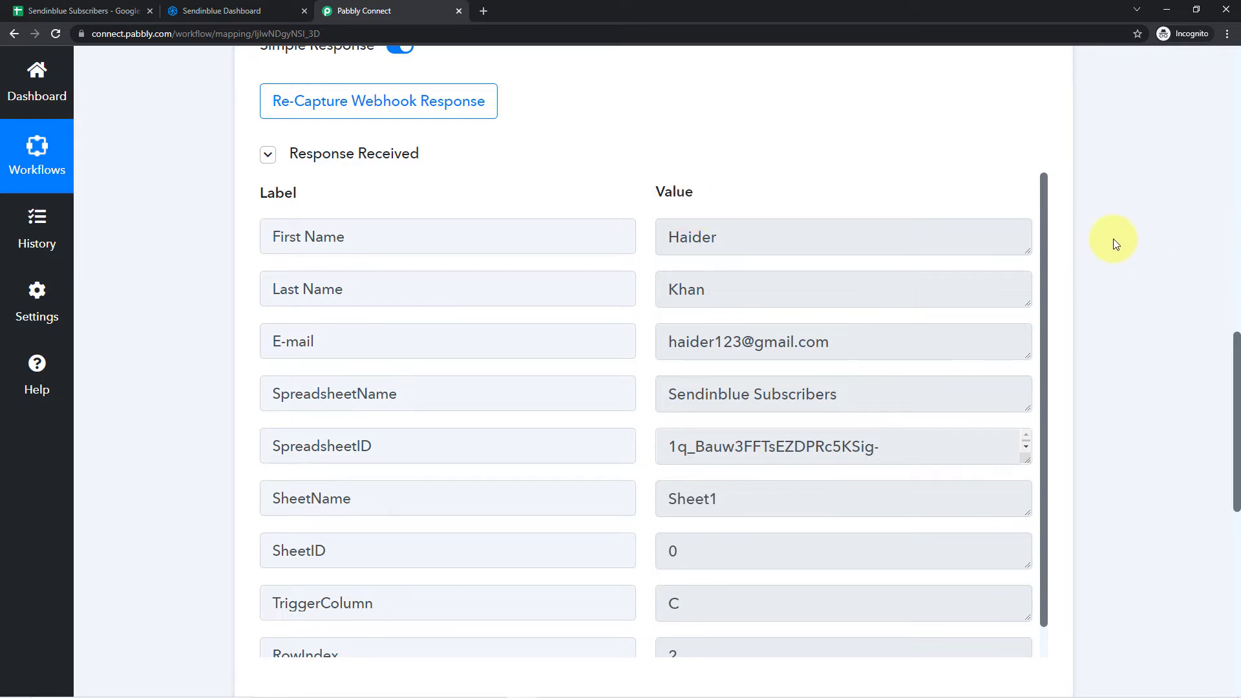
# - Expand the workflow's action step, search the apps for Sendinblue and choose it as the action app
pyautogui.scroll(-9, 1114, 243)
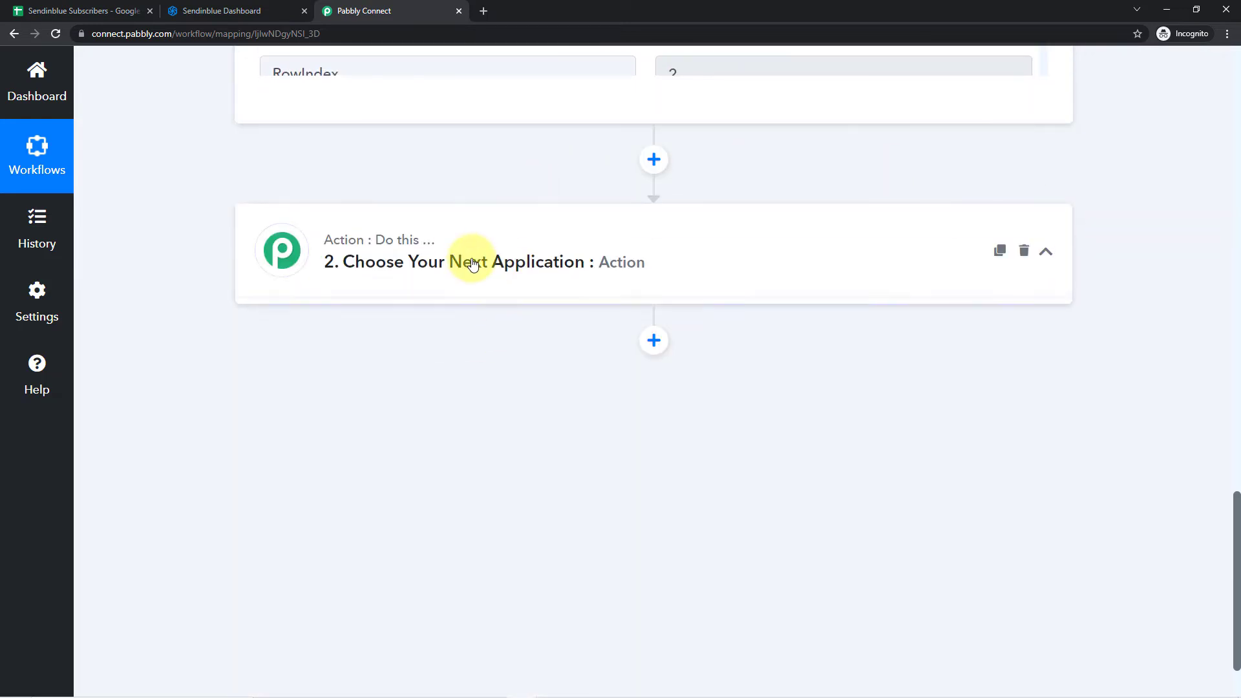
pyautogui.click(473, 263)
pyautogui.scroll(-1, 241, 292)
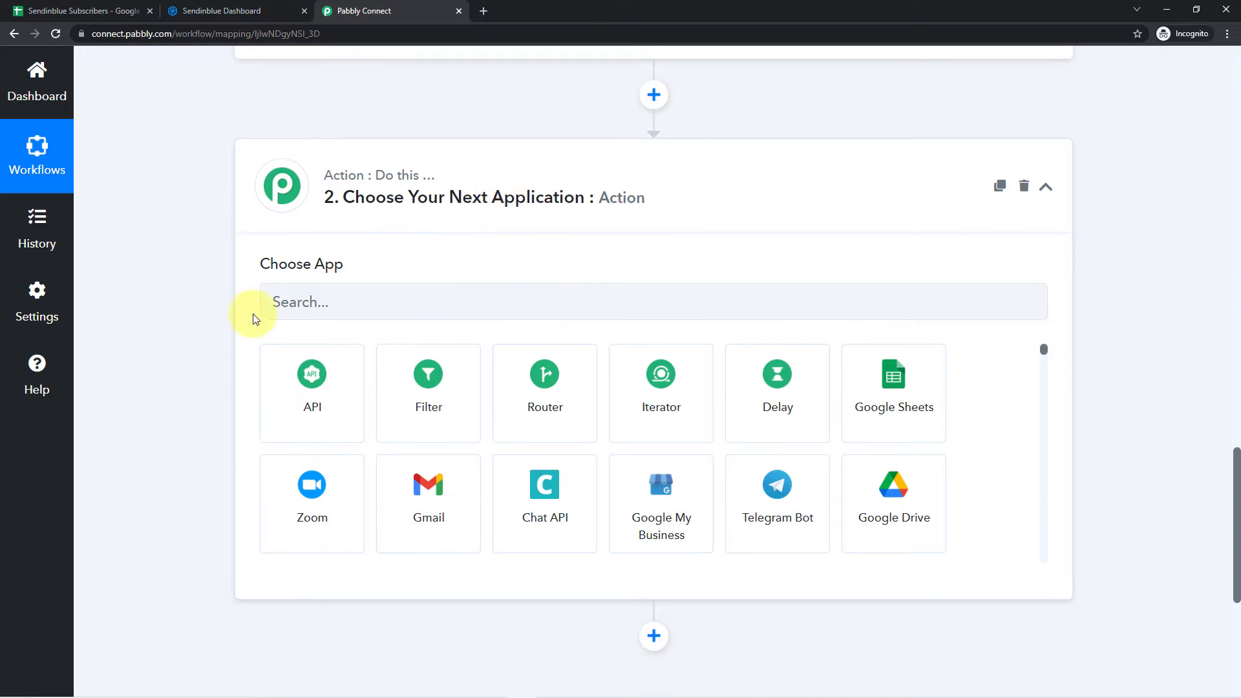
pyautogui.click(311, 295)
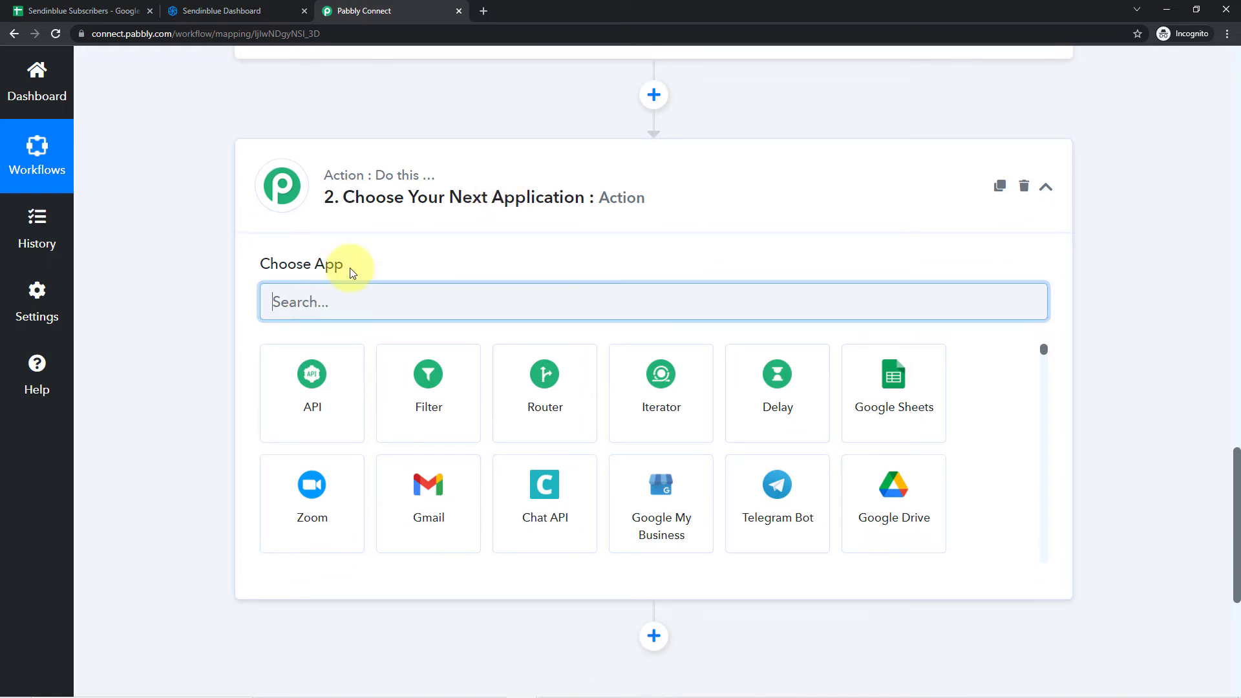
pyautogui.write('Sendin')
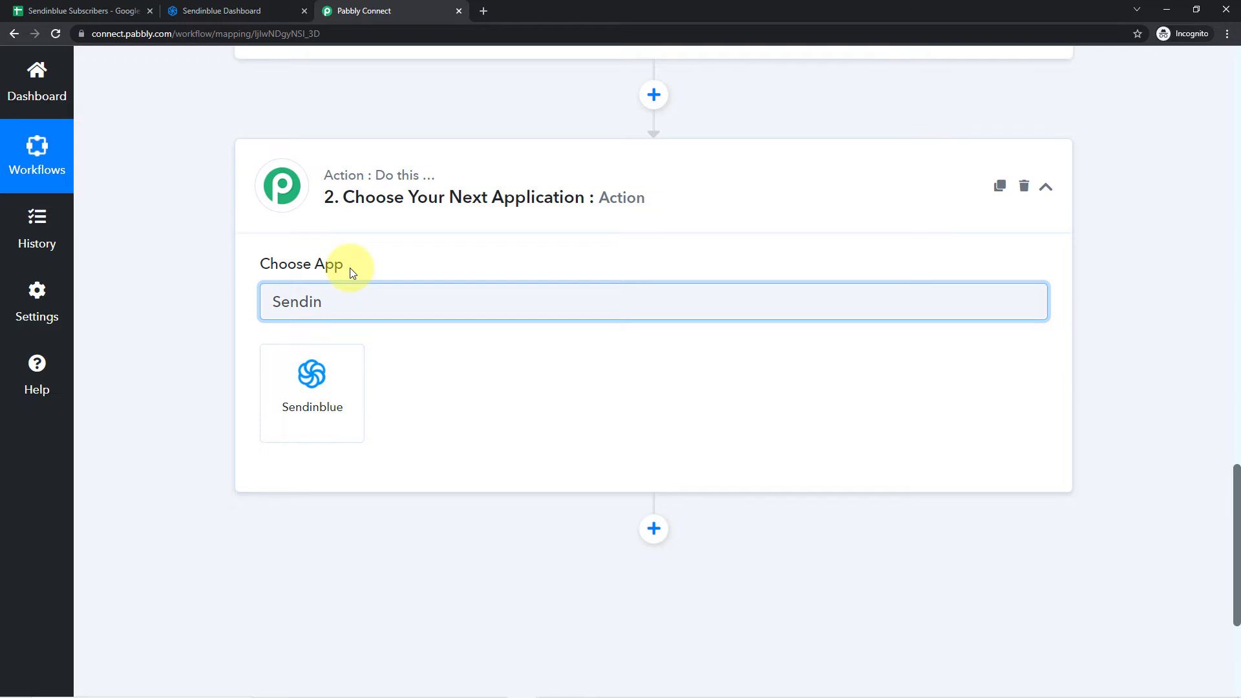
pyautogui.click(317, 437)
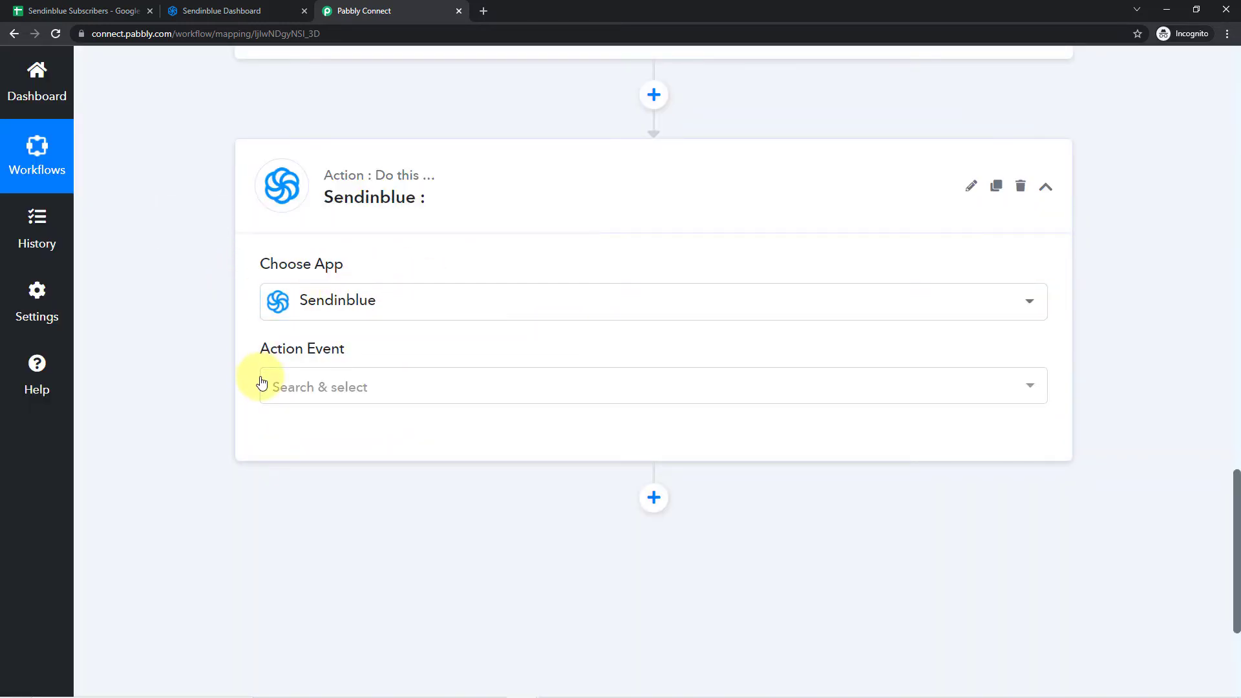
# - Set the Sendinblue action event to Create a Contact
pyautogui.click(351, 391)
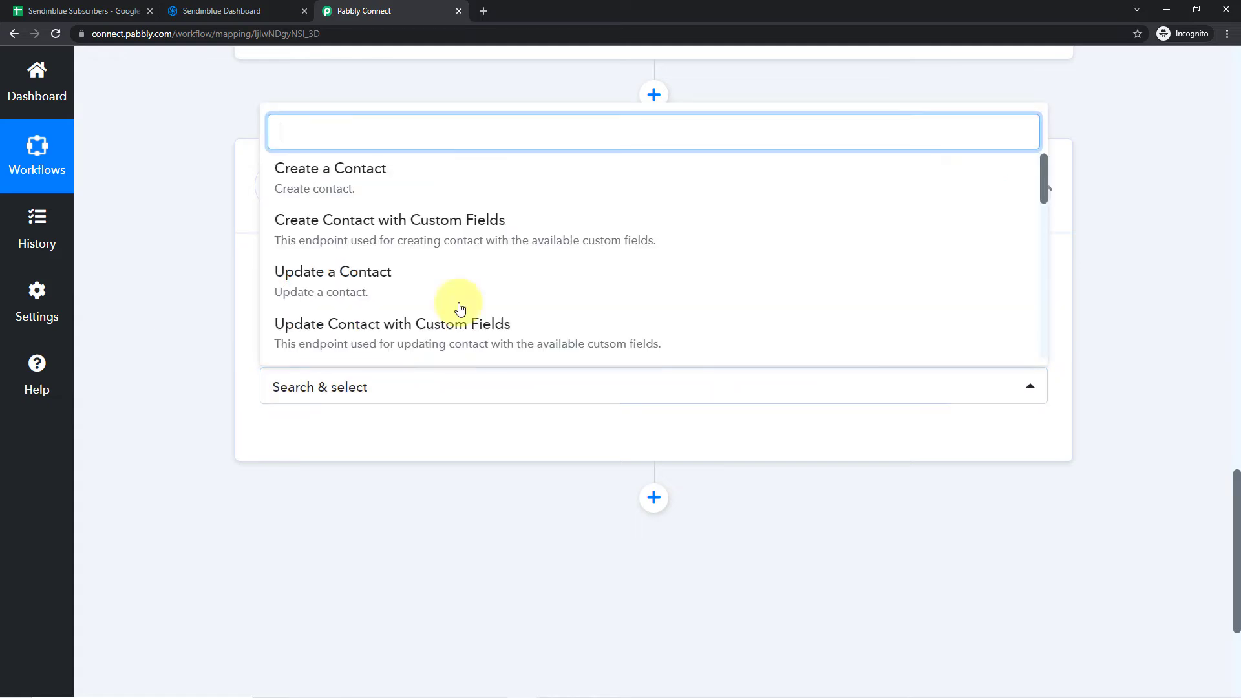
pyautogui.scroll(-1, 430, 237)
pyautogui.scroll(-6, 429, 237)
pyautogui.scroll(8, 429, 252)
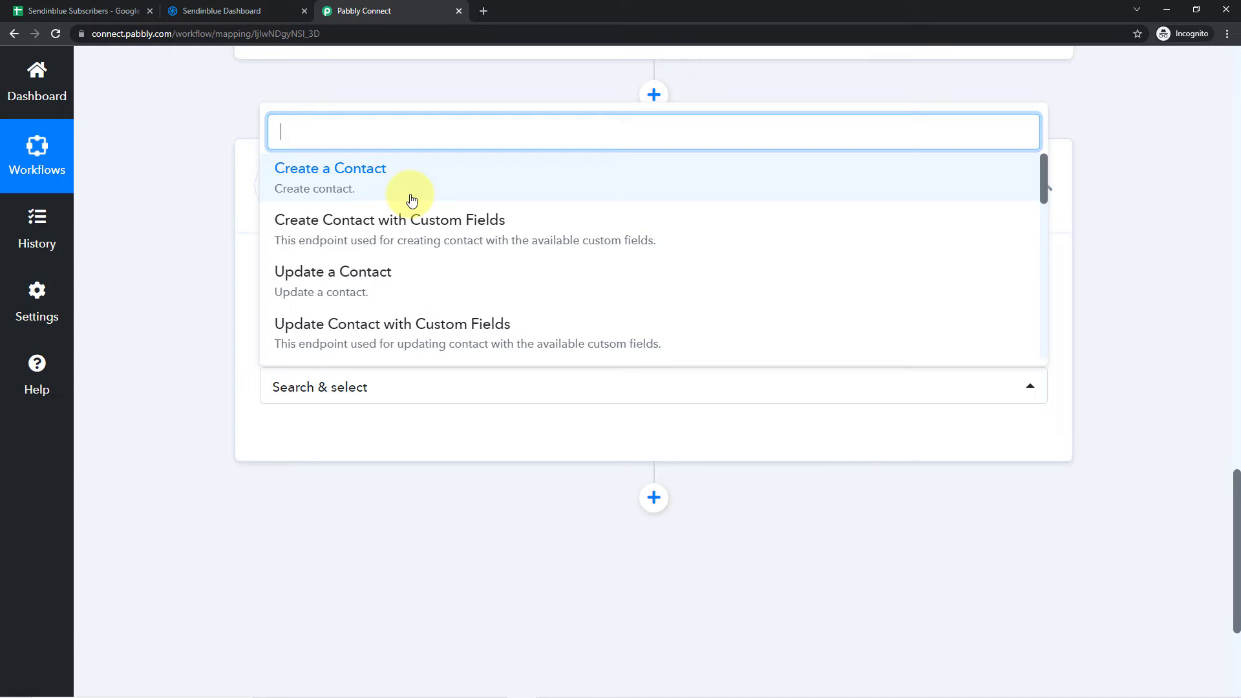
pyautogui.click(334, 178)
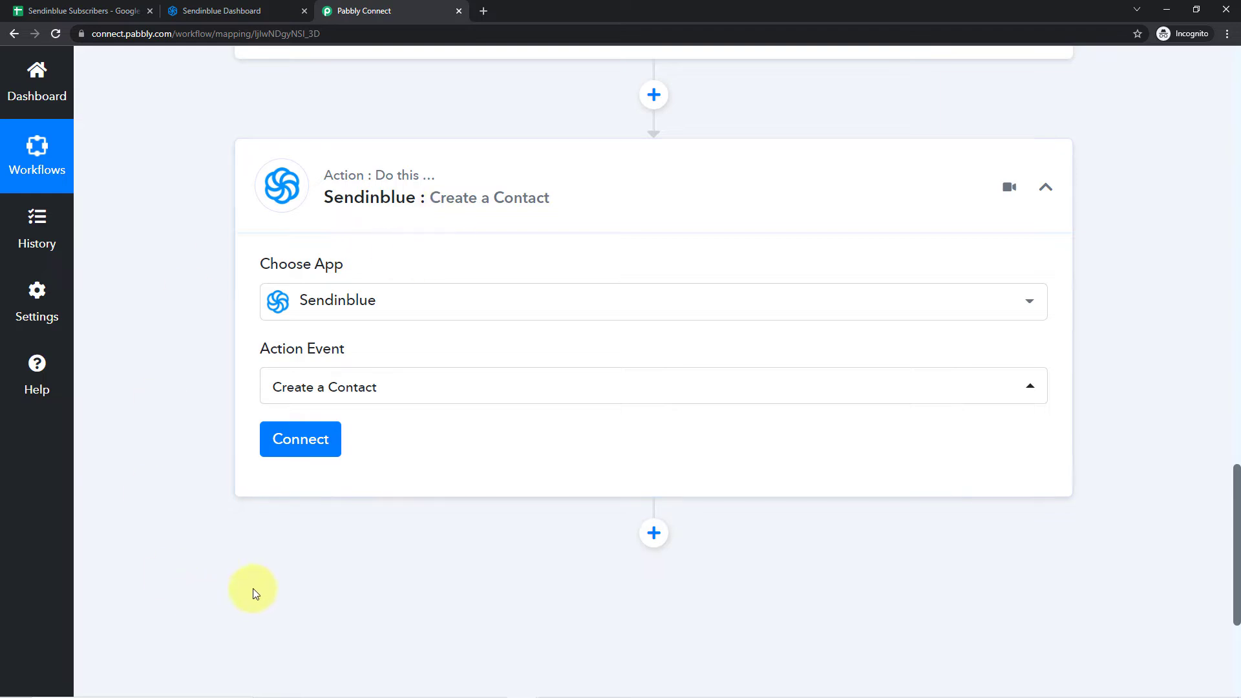
# - Open the Sendinblue account connection settings and choose to add a new connection
pyautogui.click(299, 440)
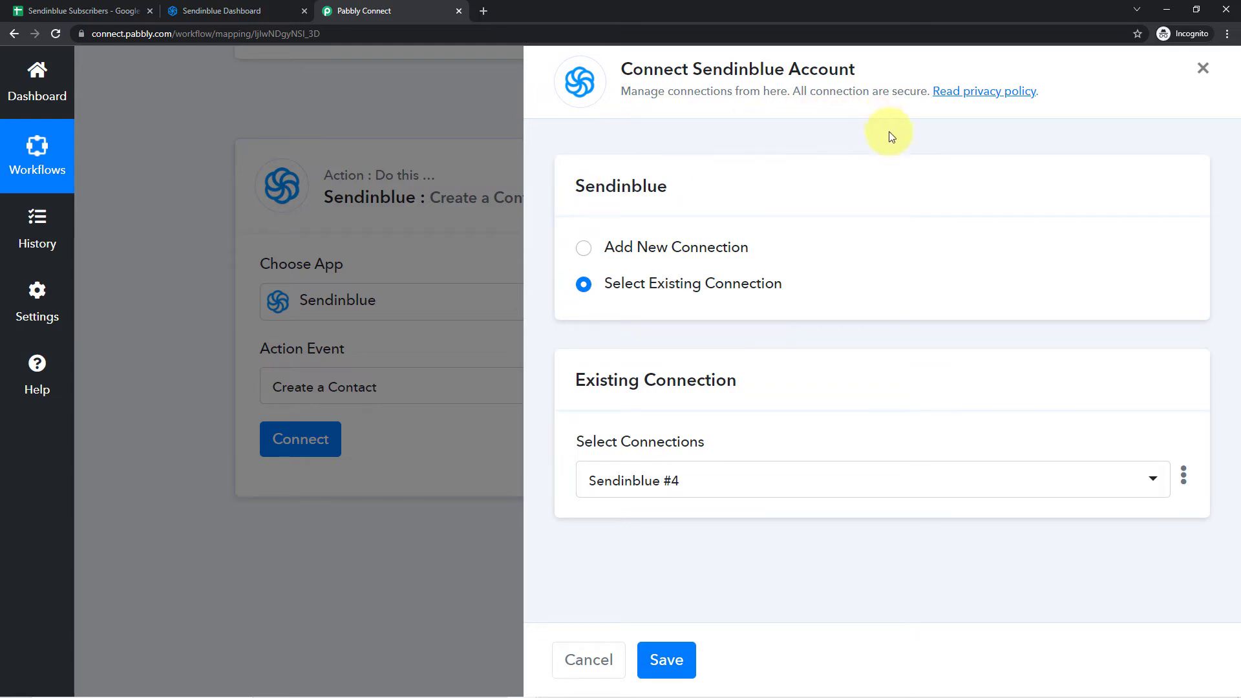
pyautogui.click(578, 247)
pyautogui.scroll(-1, 595, 285)
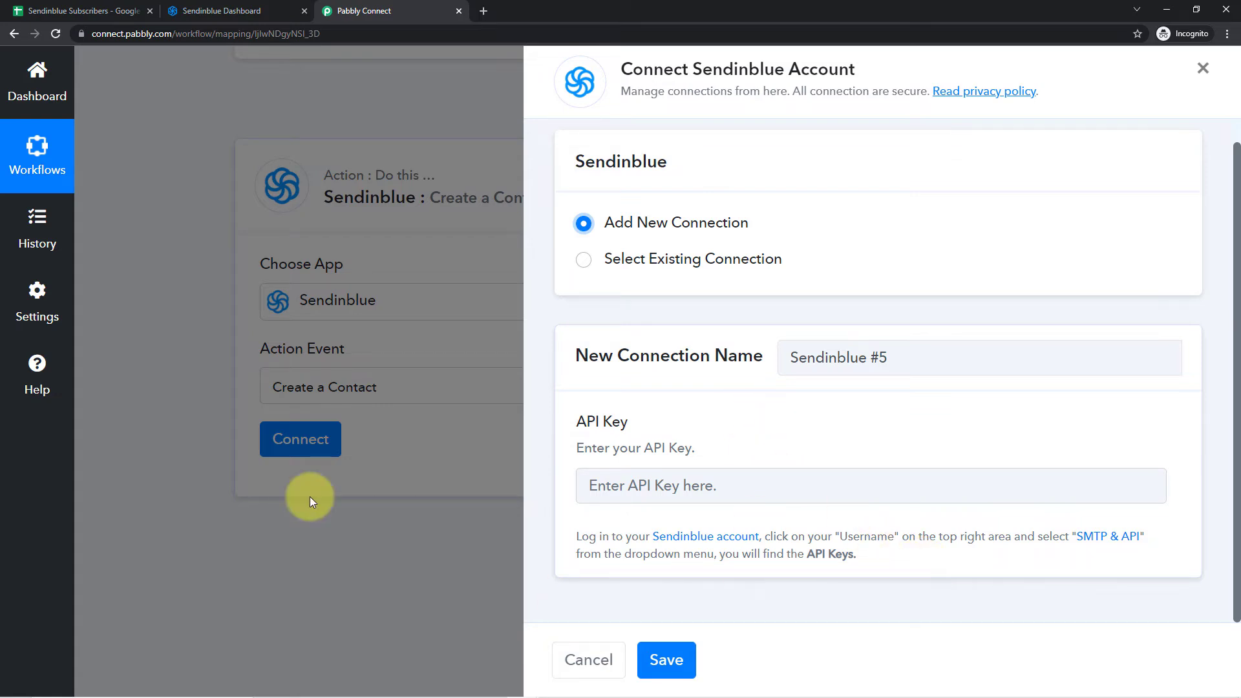
# - Switch to the Sendinblue dashboard, open the account's SMTP & API page and look over its API keys
pyautogui.click(242, 6)
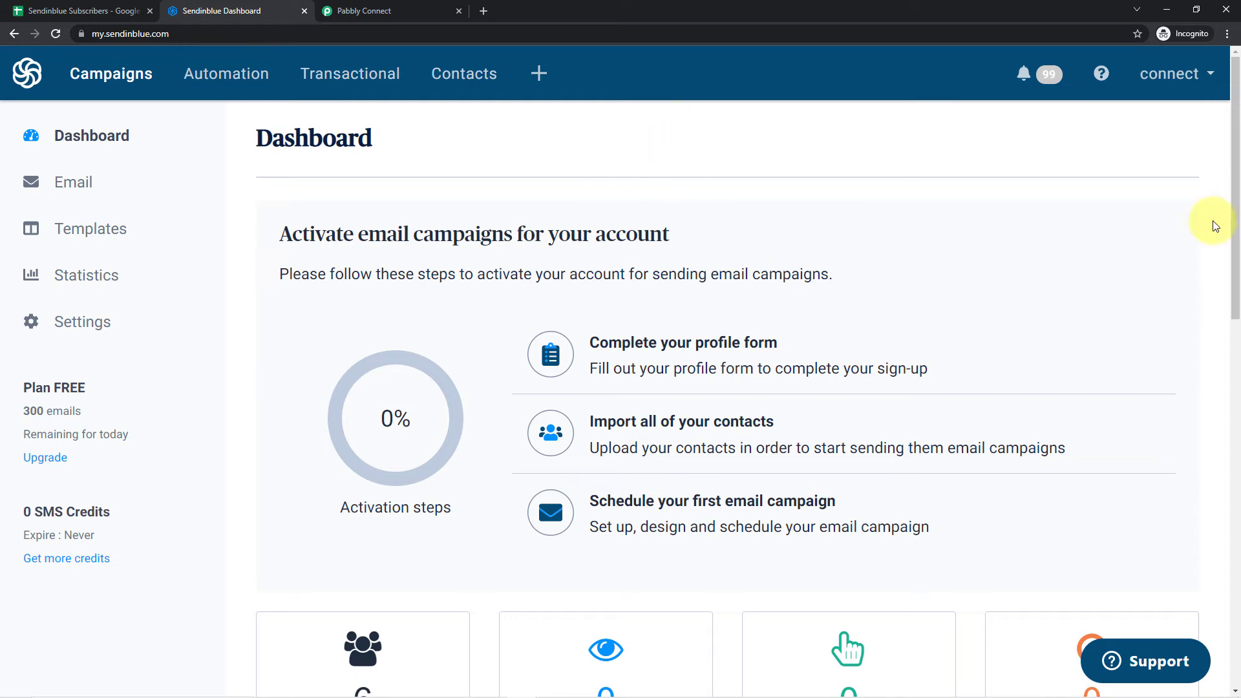
pyautogui.click(1193, 78)
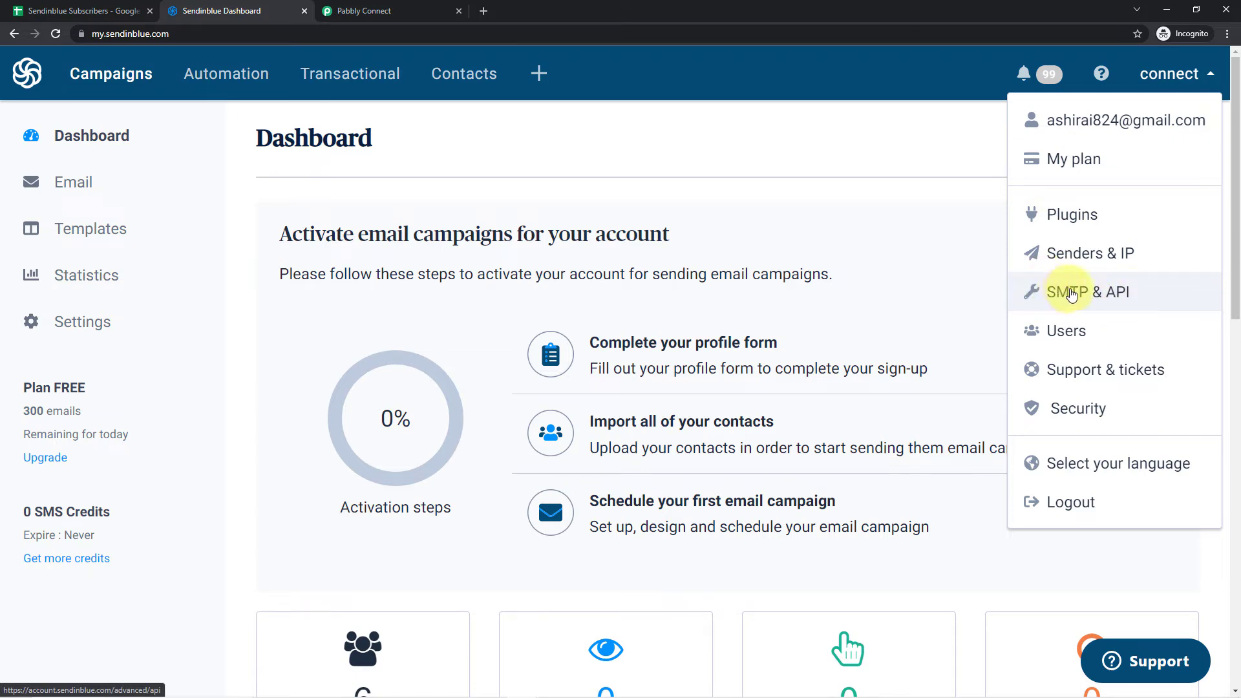
pyautogui.click(1071, 295)
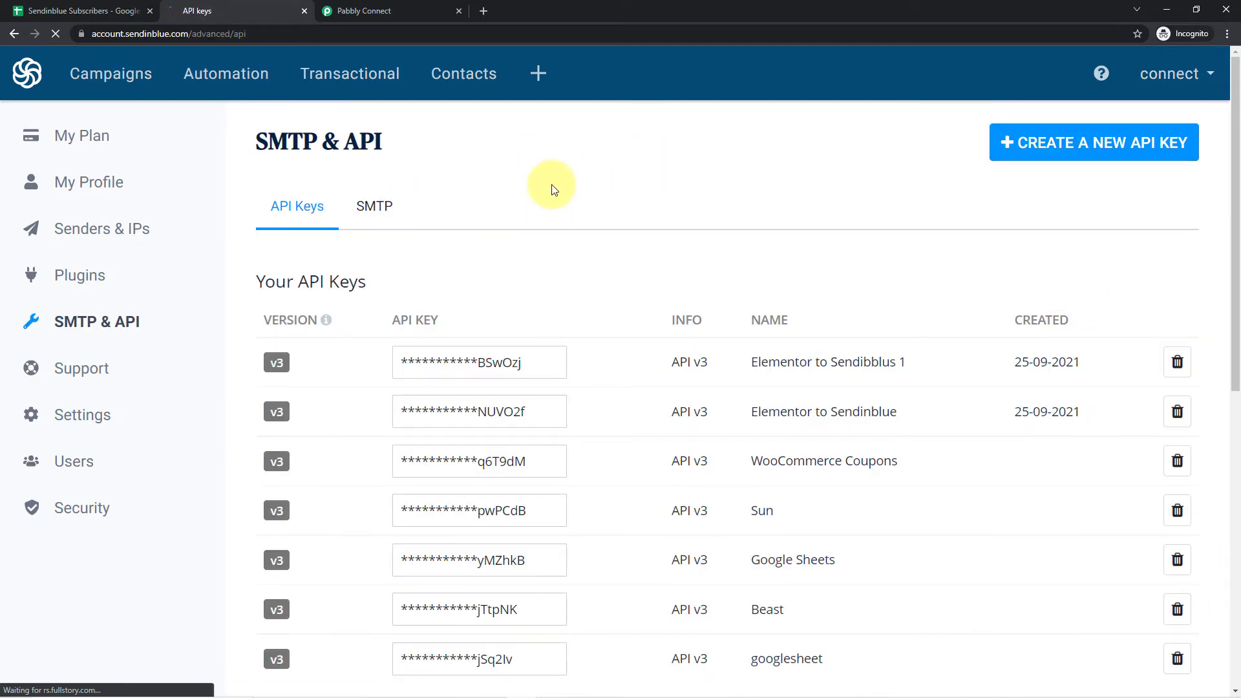
pyautogui.scroll(-1, 556, 184)
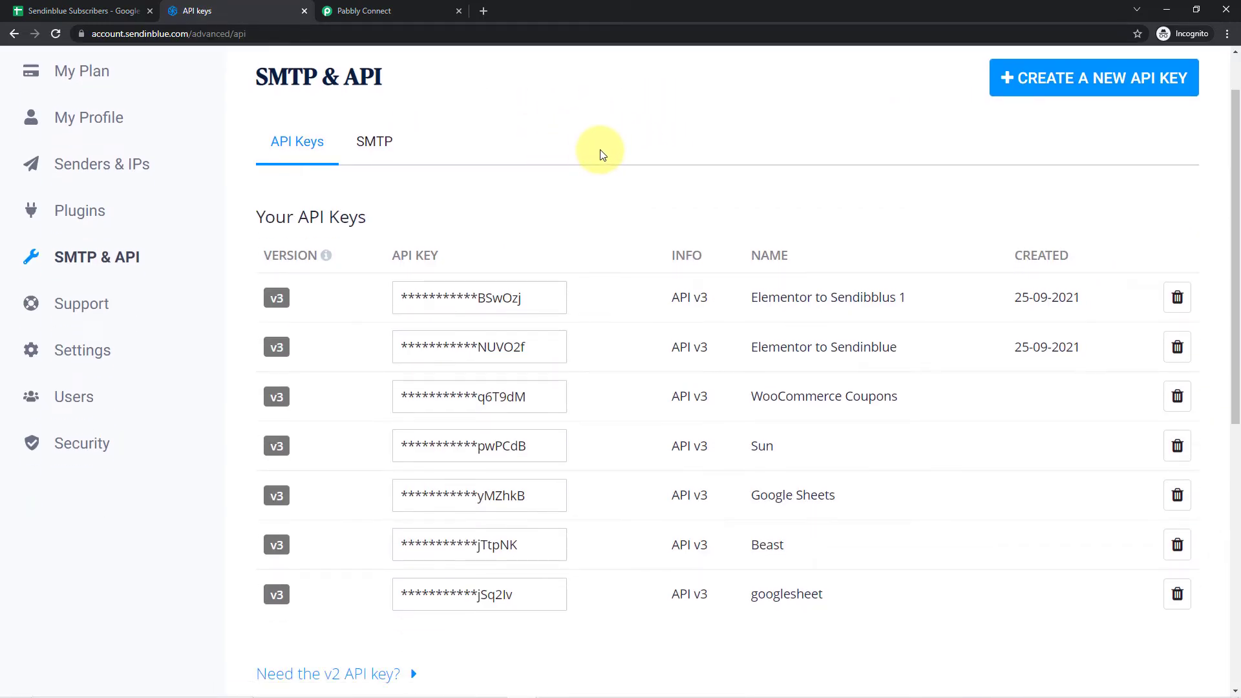
pyautogui.scroll(-2, 595, 147)
pyautogui.scroll(1, 608, 133)
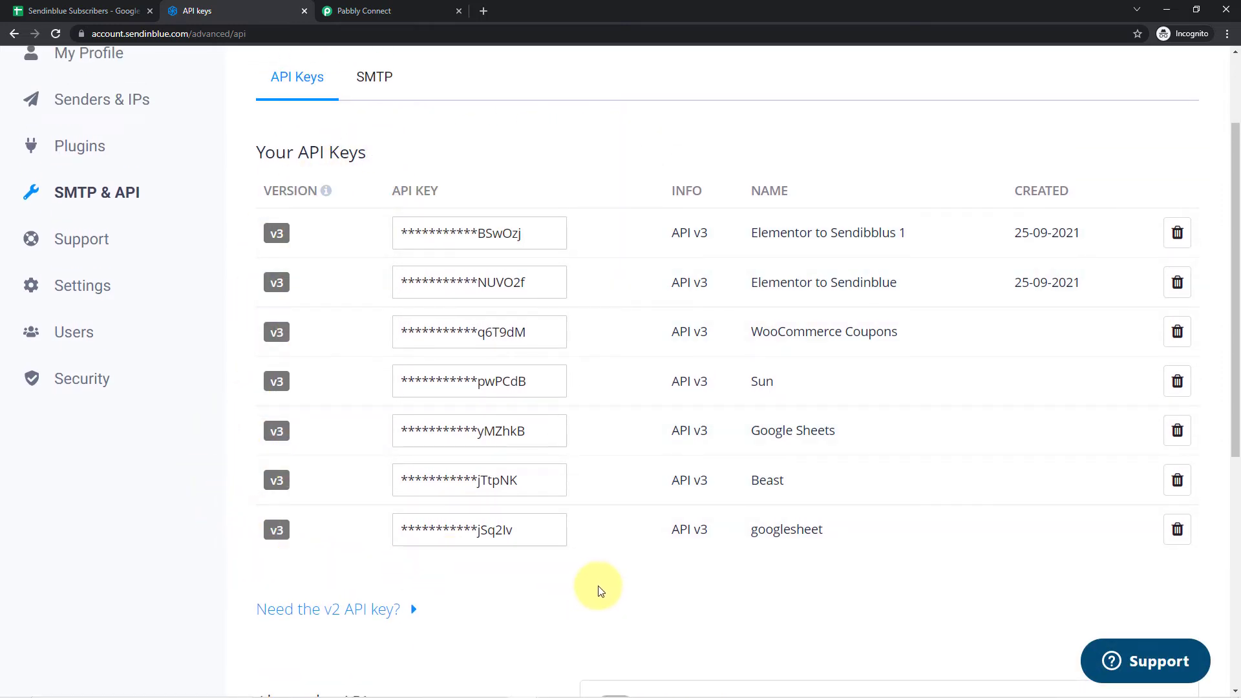
pyautogui.scroll(2, 728, 565)
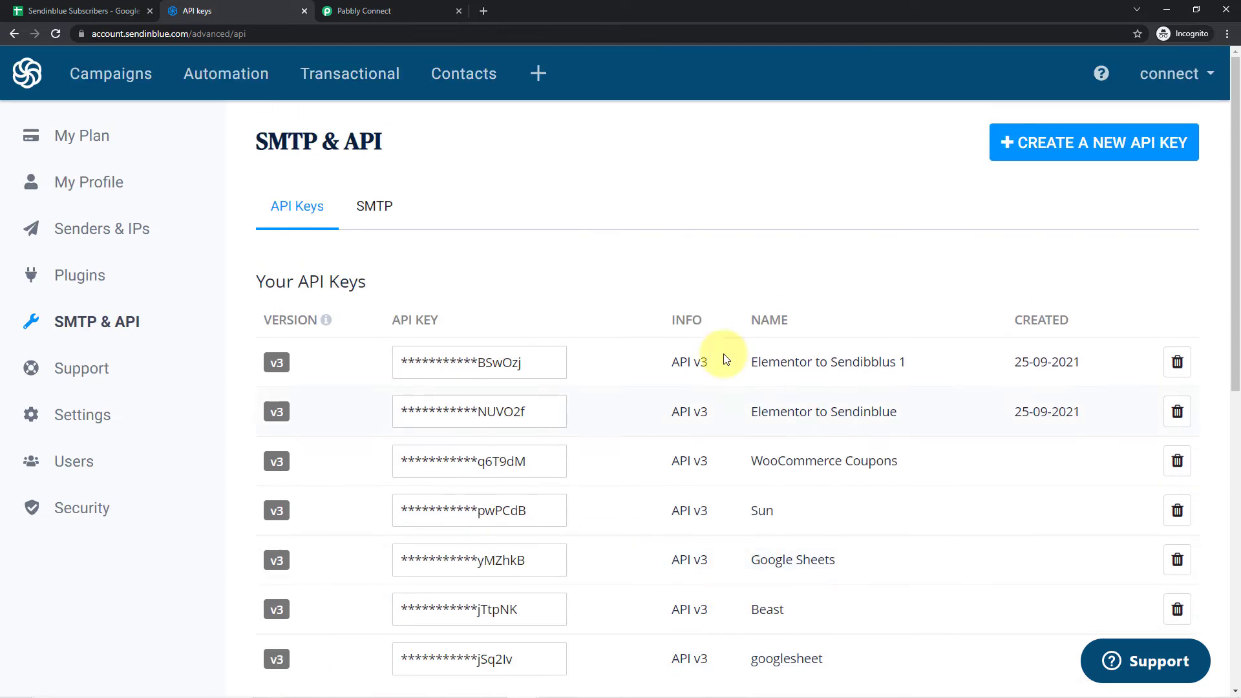
# - Generate a new Sendinblue API key named Pabbly and copy it
pyautogui.click(1090, 152)
pyautogui.click(484, 201)
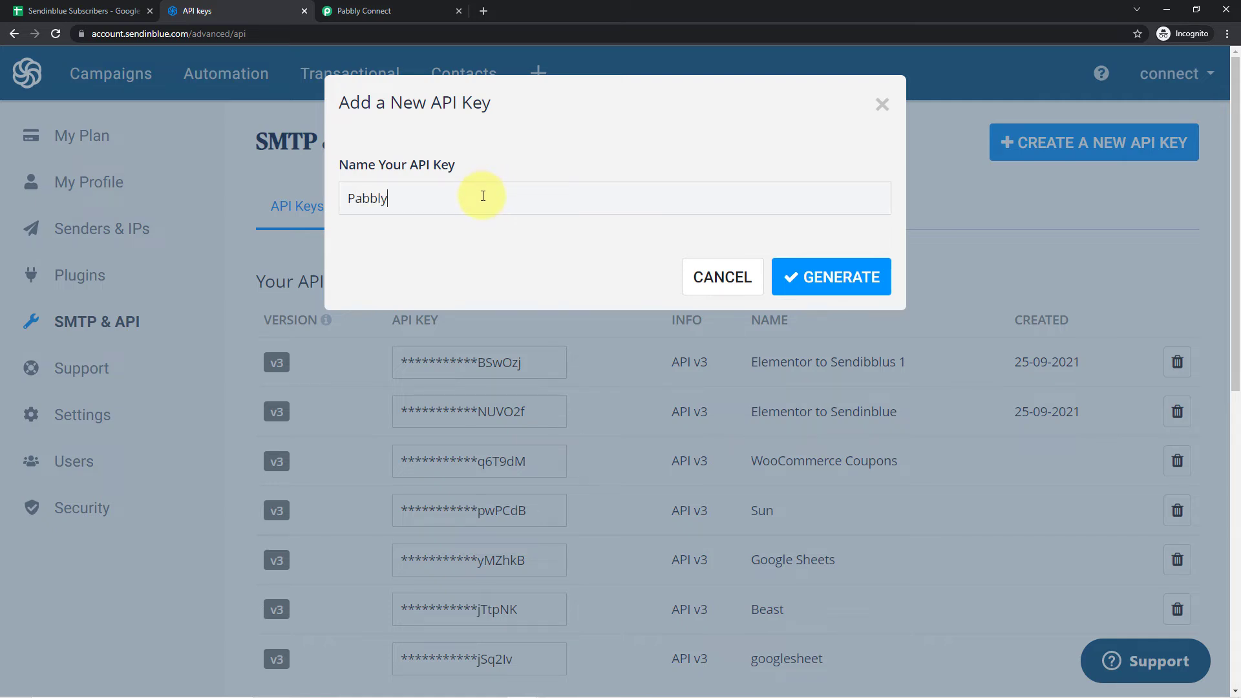
pyautogui.click(867, 277)
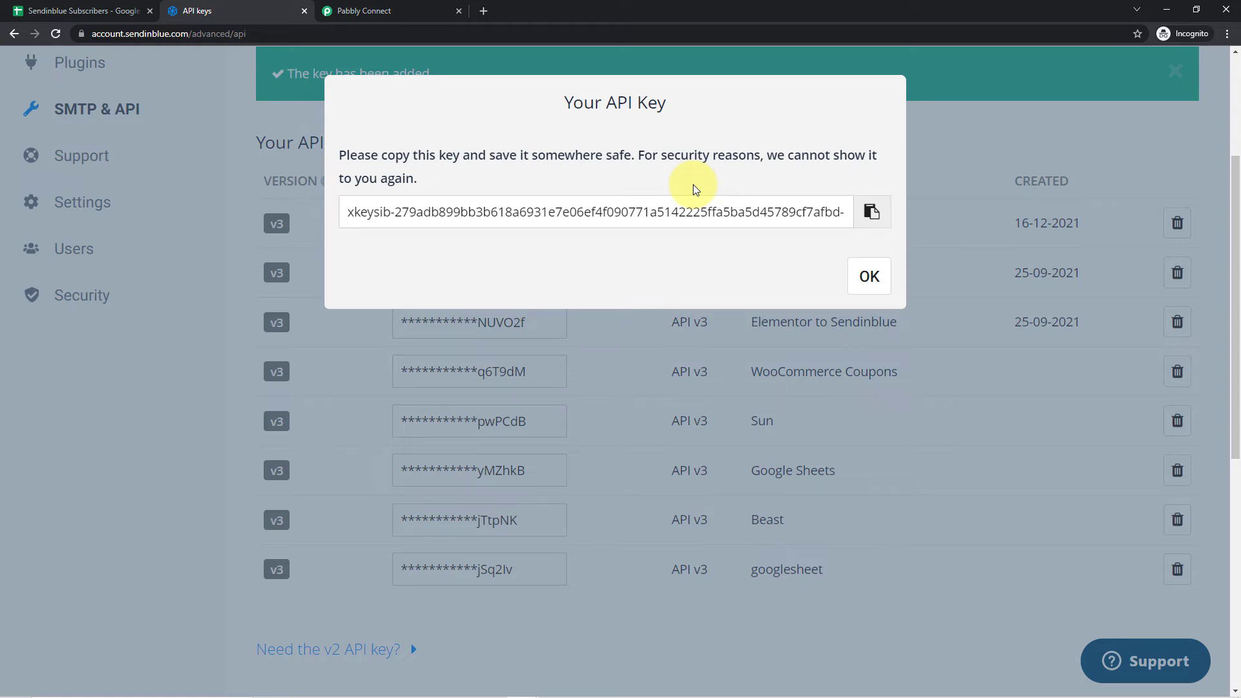
pyautogui.click(870, 216)
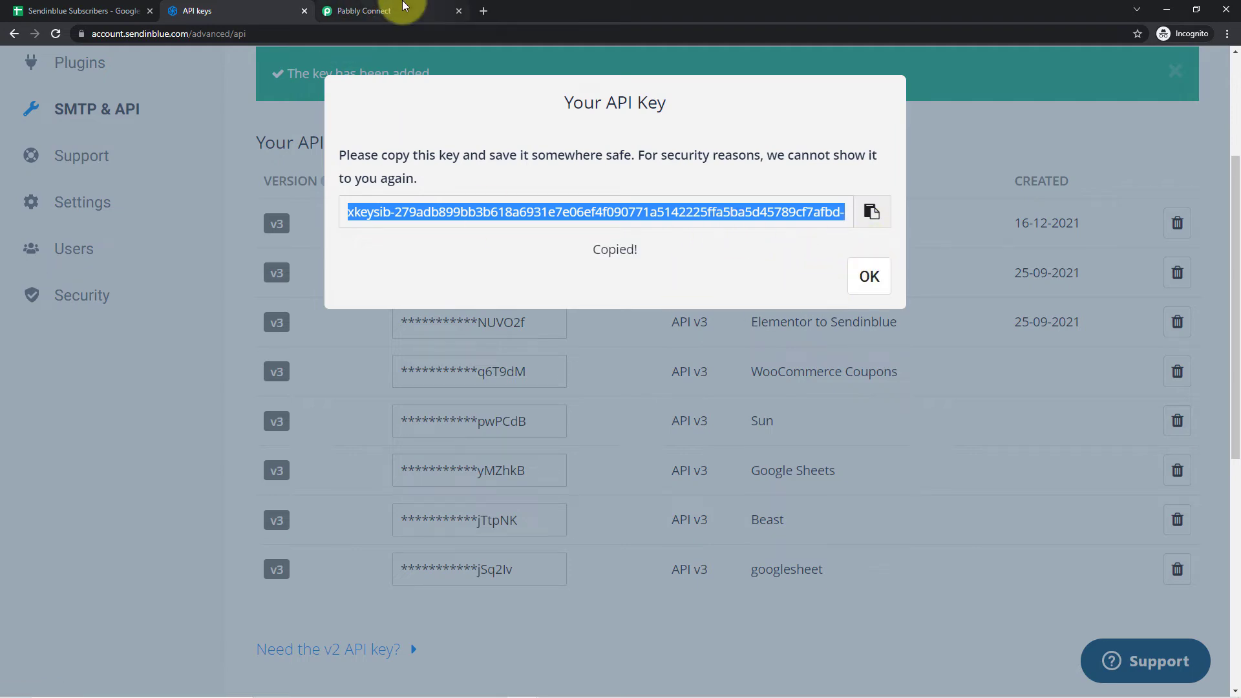
# - Switch to Pabbly Connect, paste the copied API key into the new Sendinblue connection and save it
pyautogui.click(403, 9)
pyautogui.click(638, 486)
pyautogui.rightClick(638, 487)
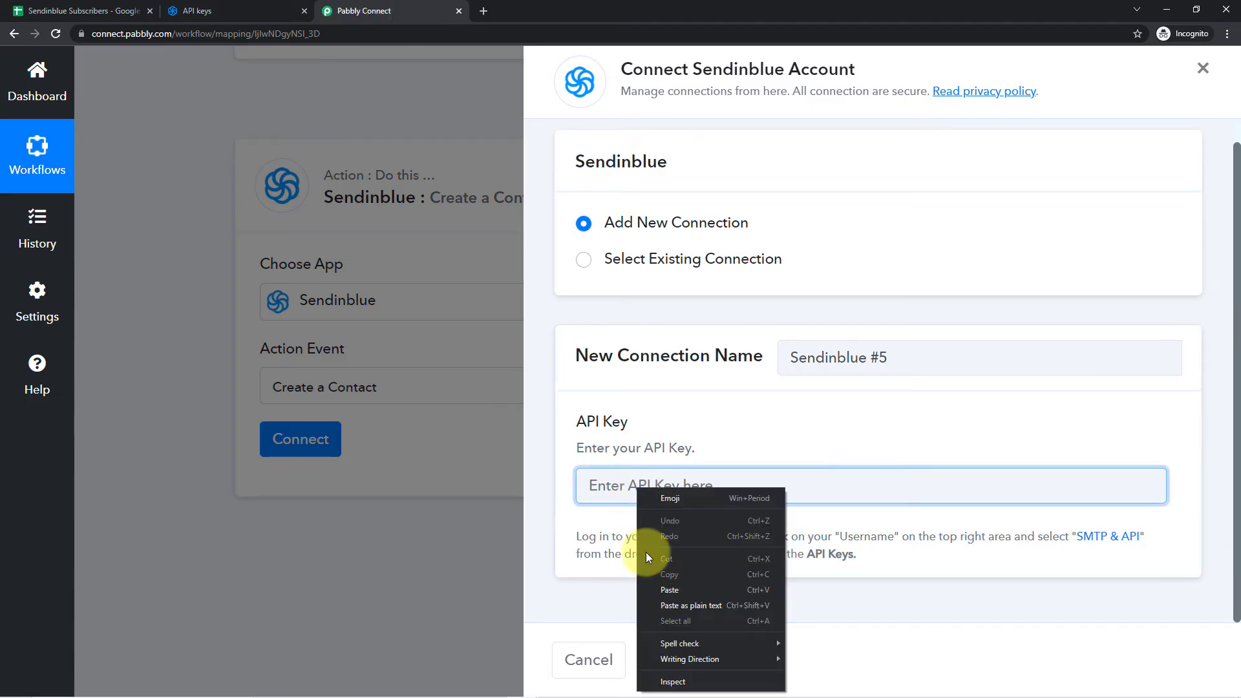
pyautogui.click(666, 587)
pyautogui.click(738, 435)
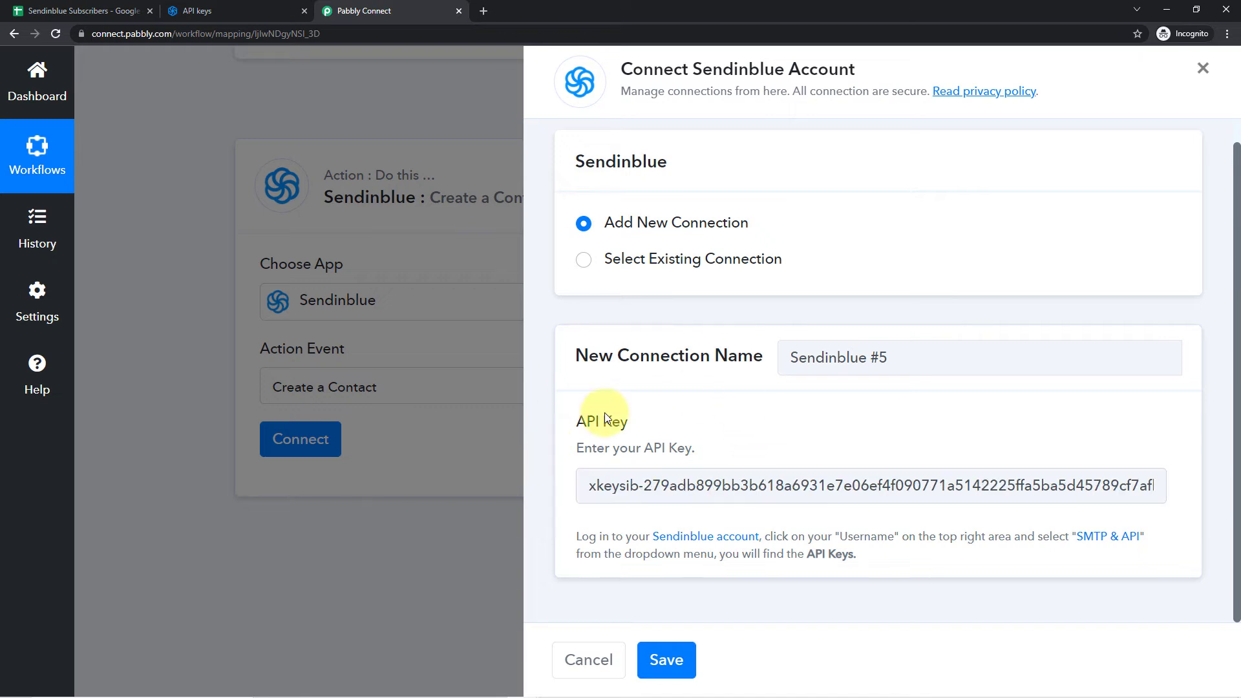
pyautogui.click(666, 660)
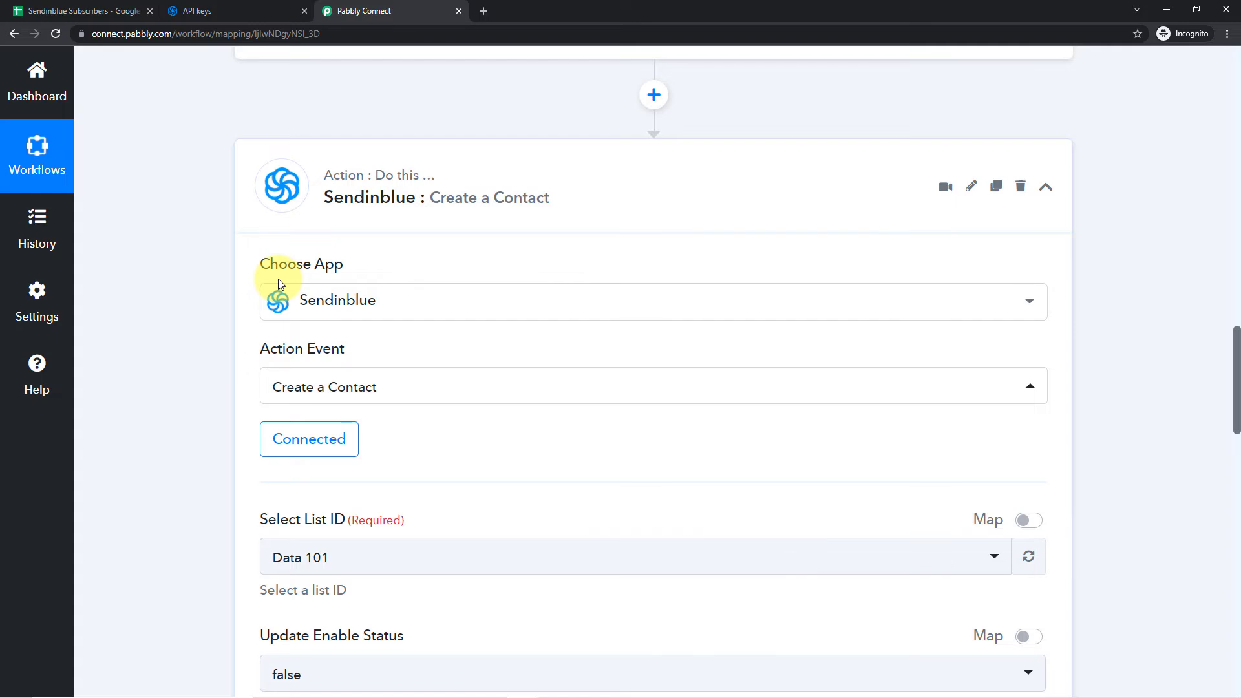
# - Examine the Create a Contact fields, from the list ID and blacklist settings to the e-mail and name fields
pyautogui.scroll(-6, 265, 279)
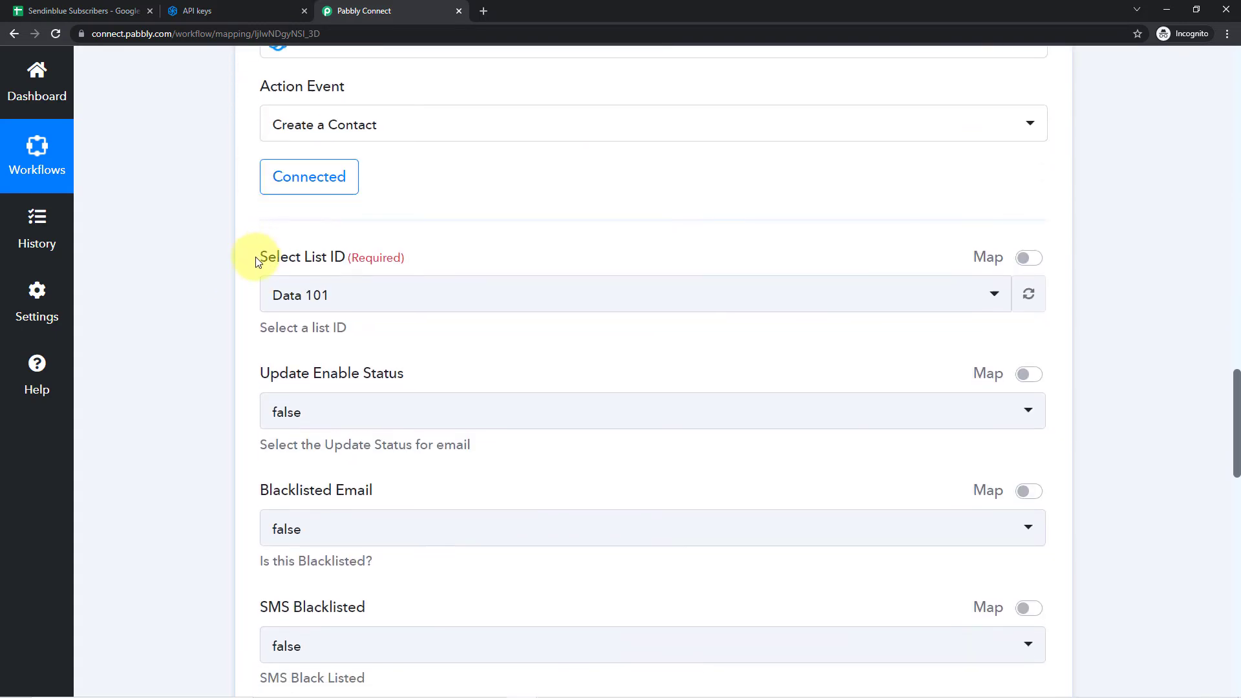
pyautogui.scroll(-1, 269, 455)
pyautogui.scroll(3, 252, 523)
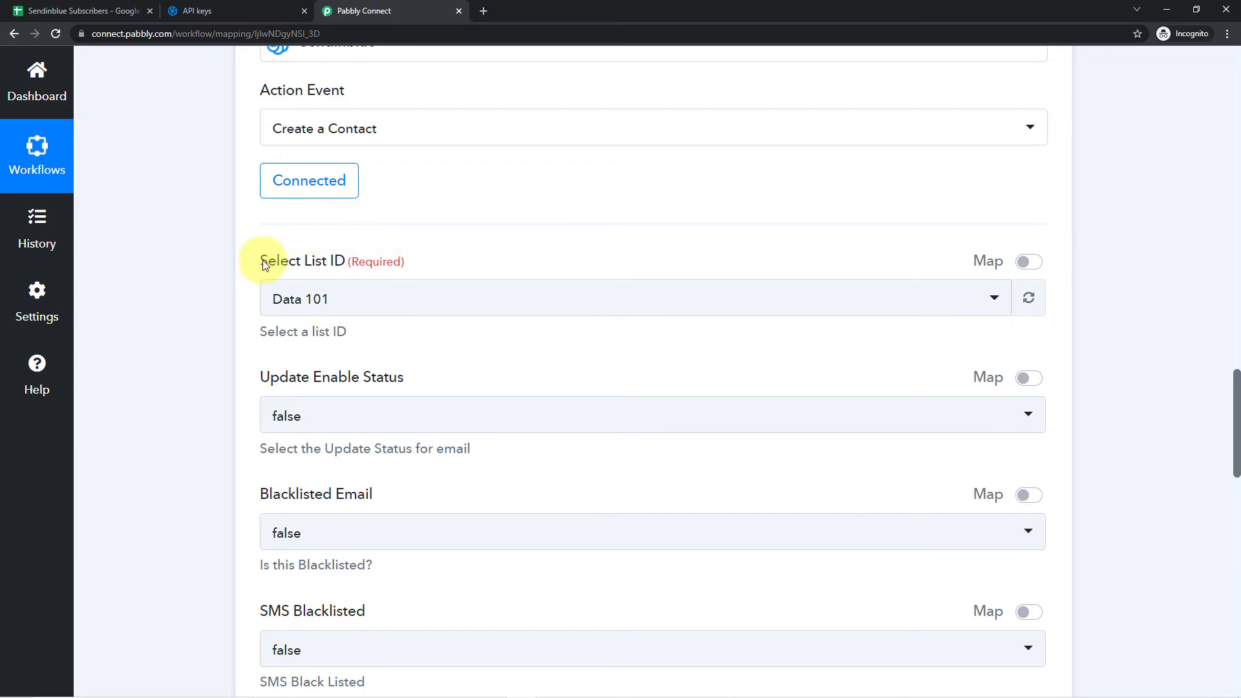
pyautogui.scroll(-1, 355, 238)
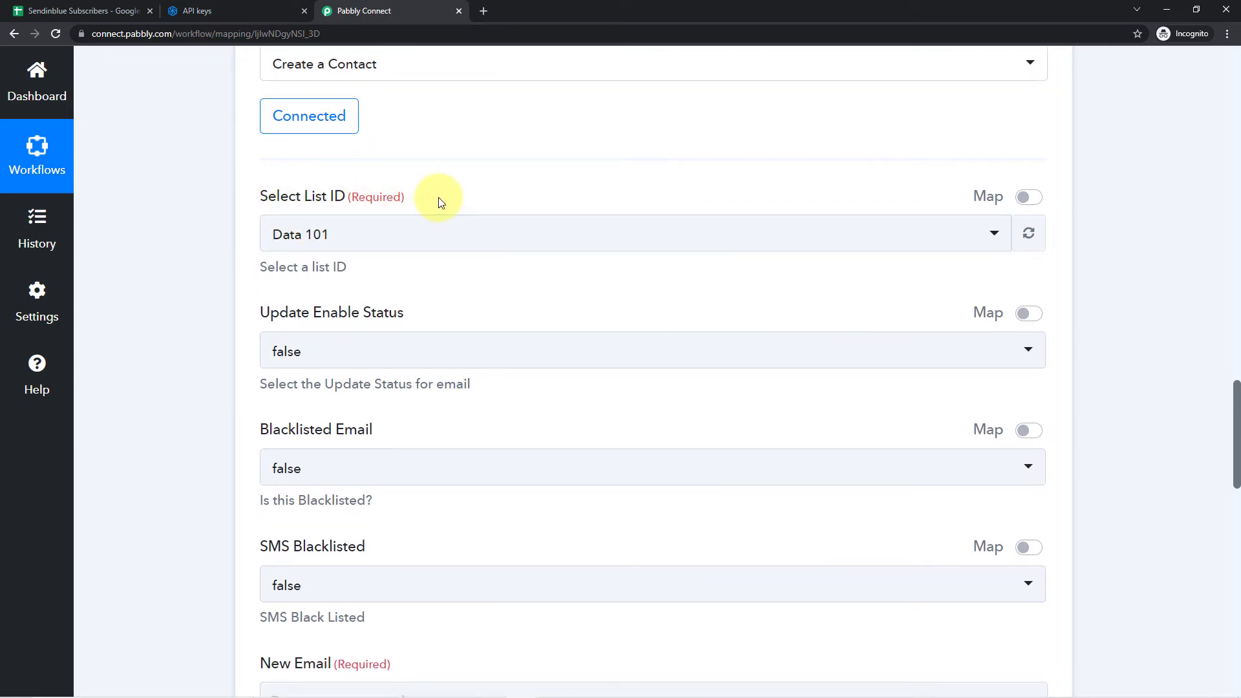
pyautogui.scroll(-1, 443, 214)
pyautogui.scroll(-4, 443, 218)
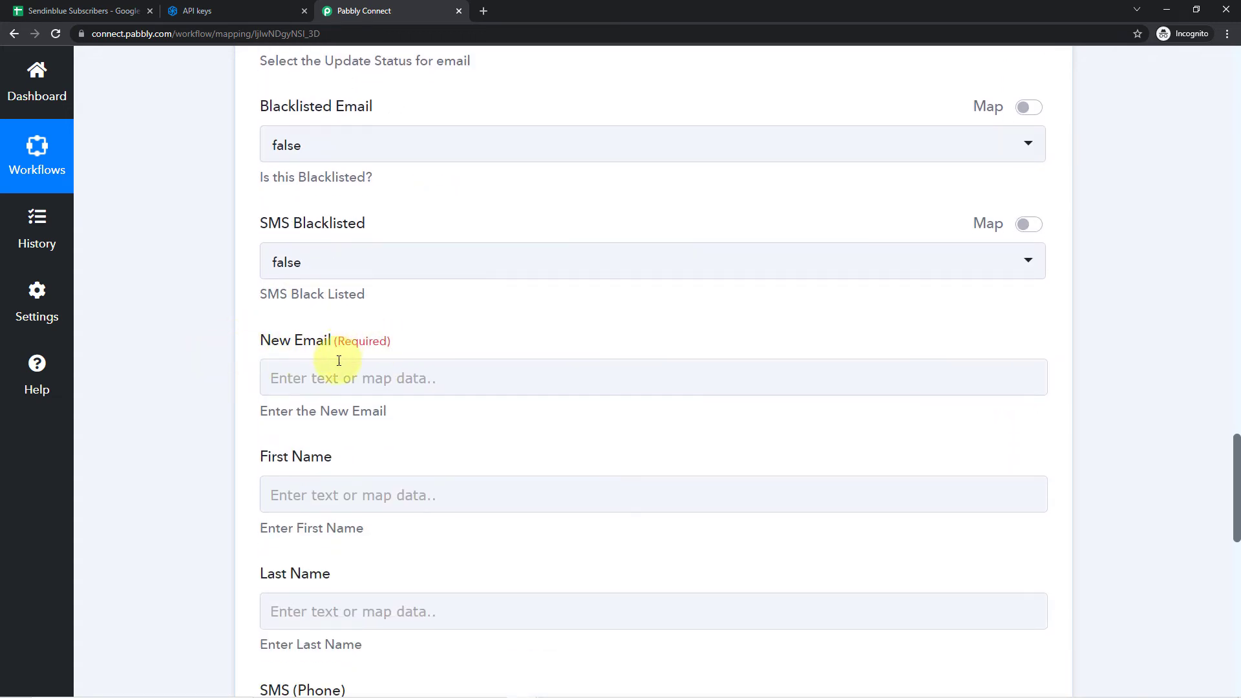
pyautogui.scroll(-2, 362, 355)
pyautogui.scroll(4, 271, 436)
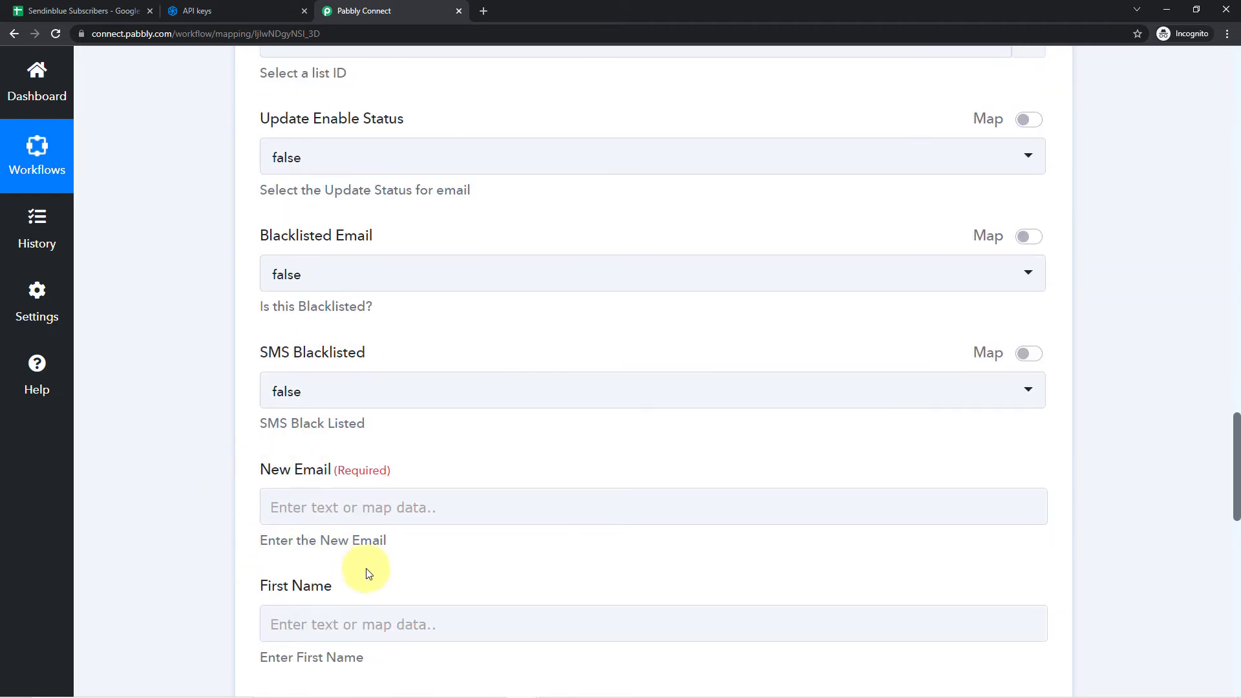
pyautogui.scroll(3, 526, 244)
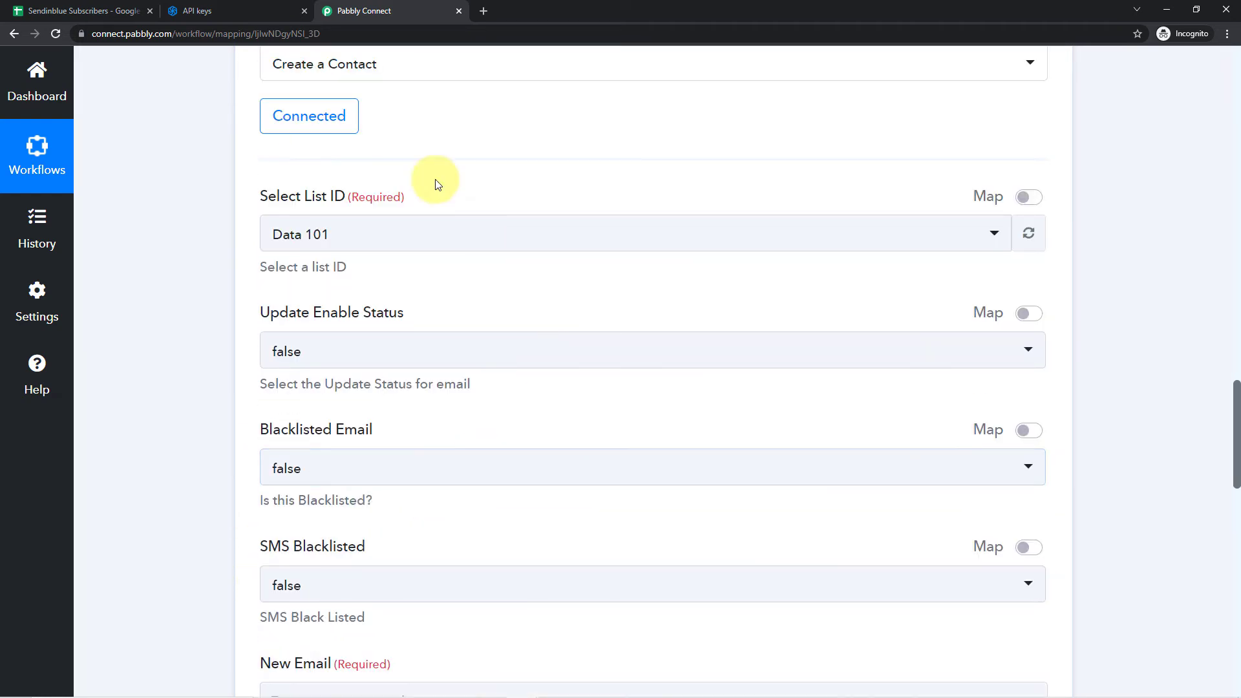
pyautogui.scroll(1, 214, 269)
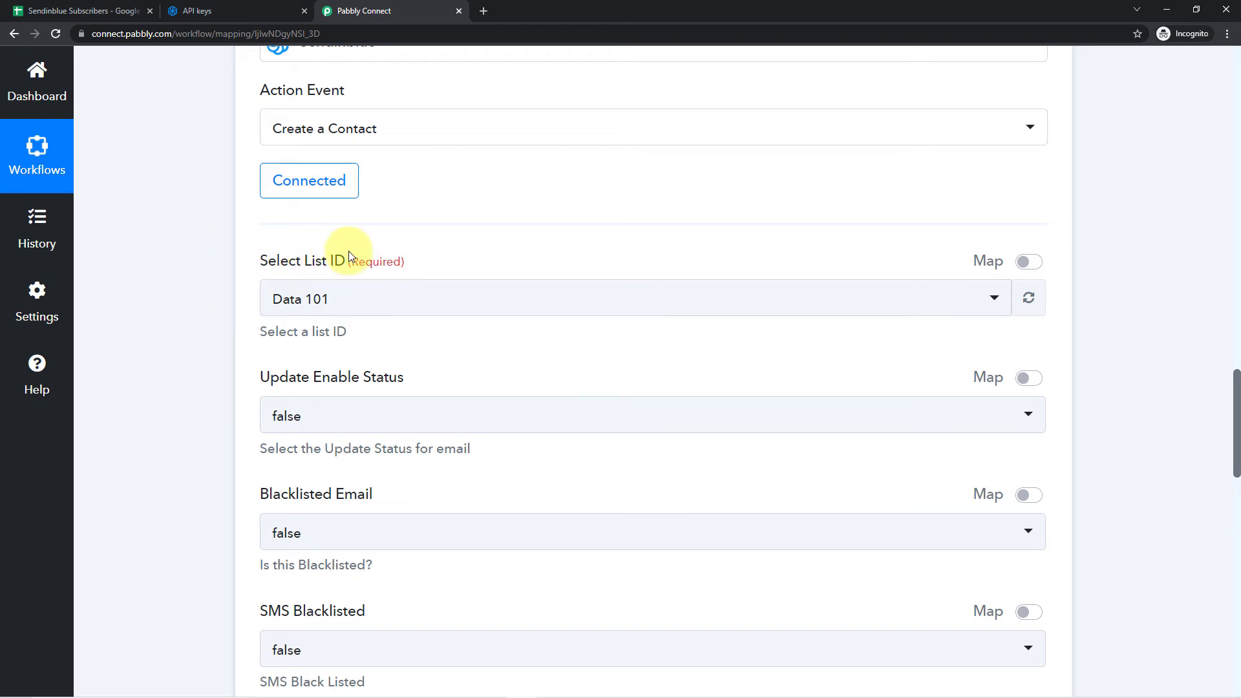
# - Browse the Sendinblue lists offered for the contact's list ID
pyautogui.click(474, 298)
pyautogui.scroll(-4, 408, 397)
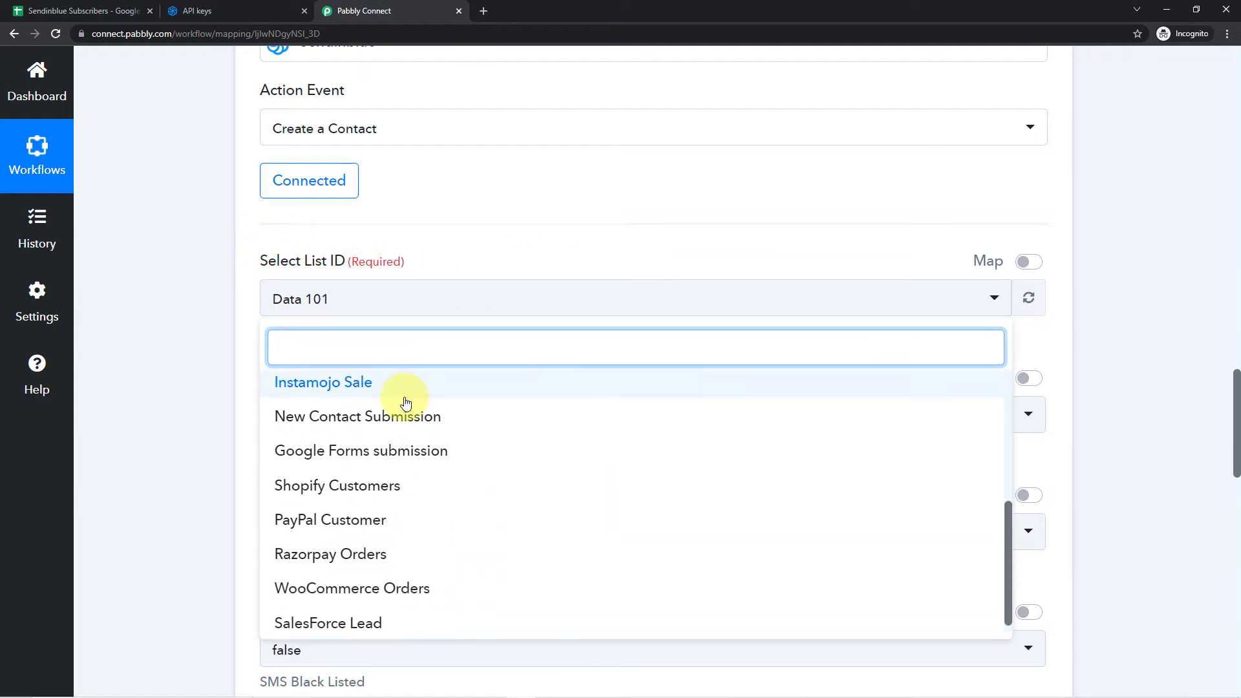
pyautogui.scroll(-3, 407, 401)
pyautogui.scroll(3, 408, 421)
# - Switch to Sendinblue, dismiss the API key dialog and filter the contacts by the Data 101 list
pyautogui.click(232, 6)
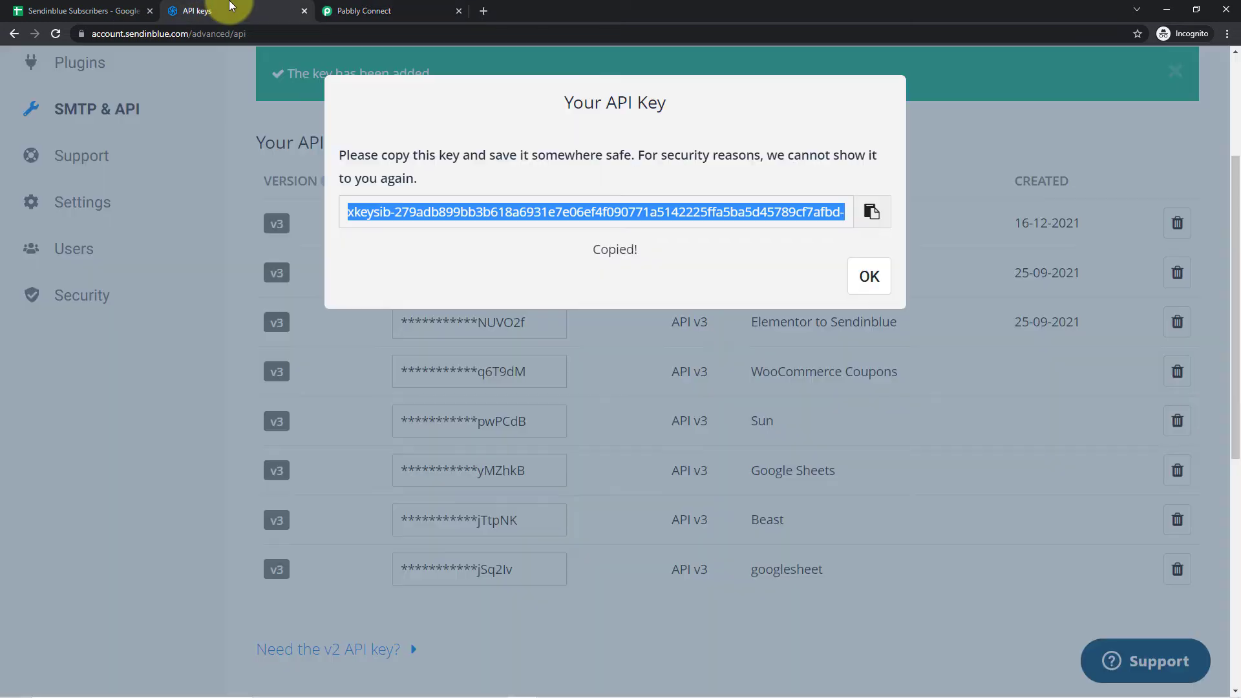
pyautogui.click(852, 275)
pyautogui.scroll(3, 421, 200)
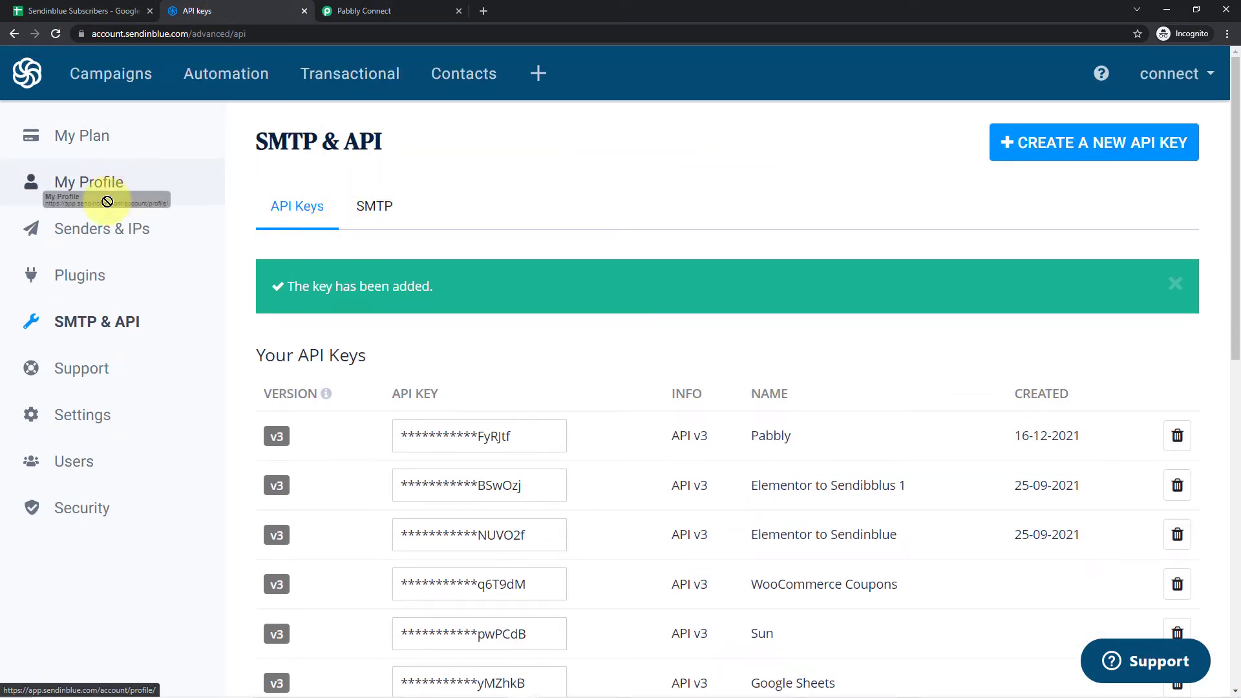
pyautogui.click(488, 68)
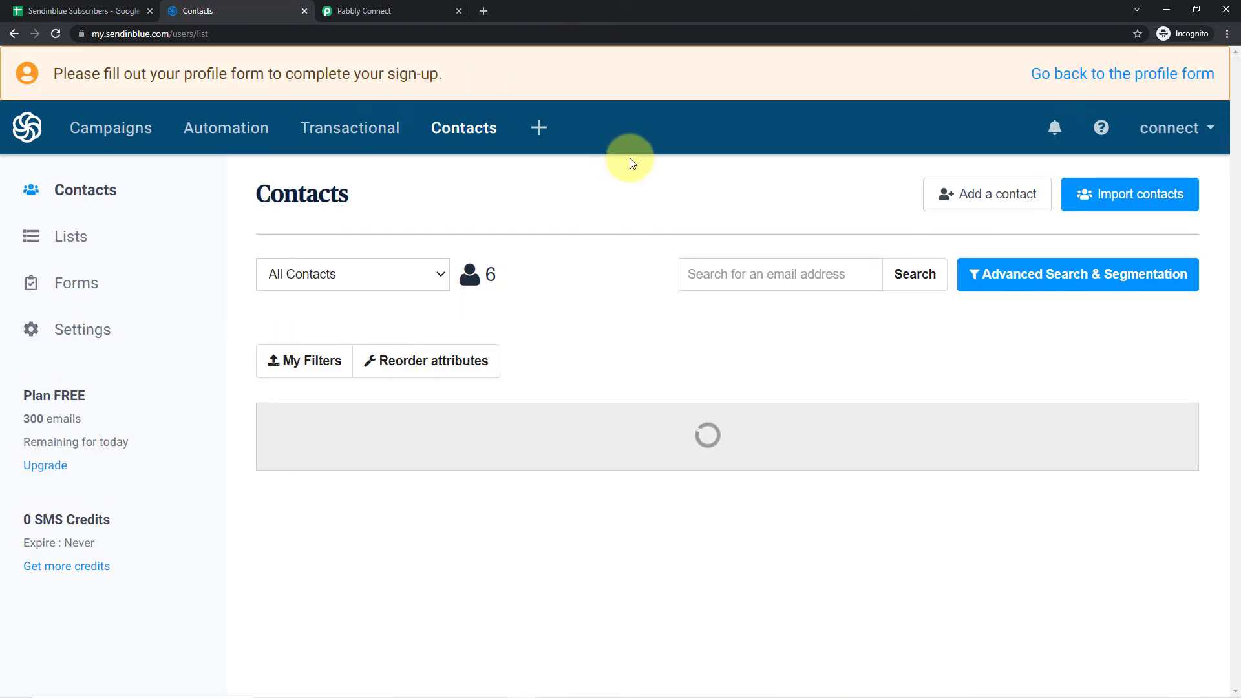
pyautogui.click(481, 133)
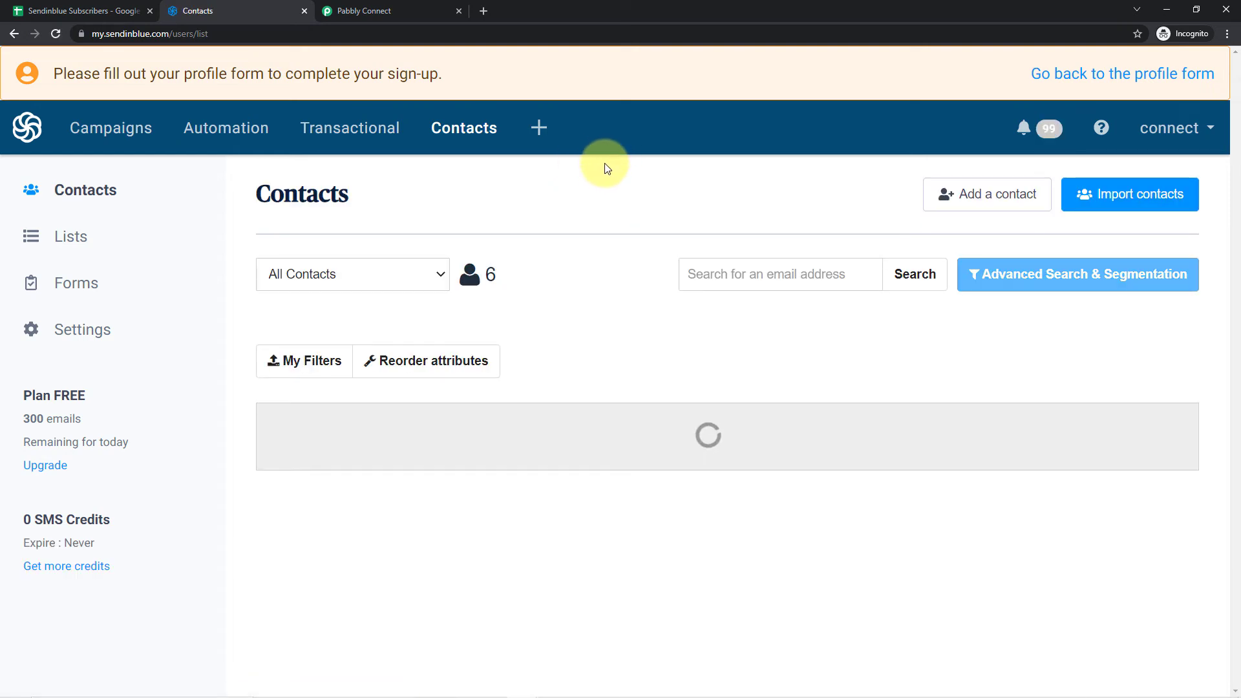
pyautogui.scroll(-1, 603, 166)
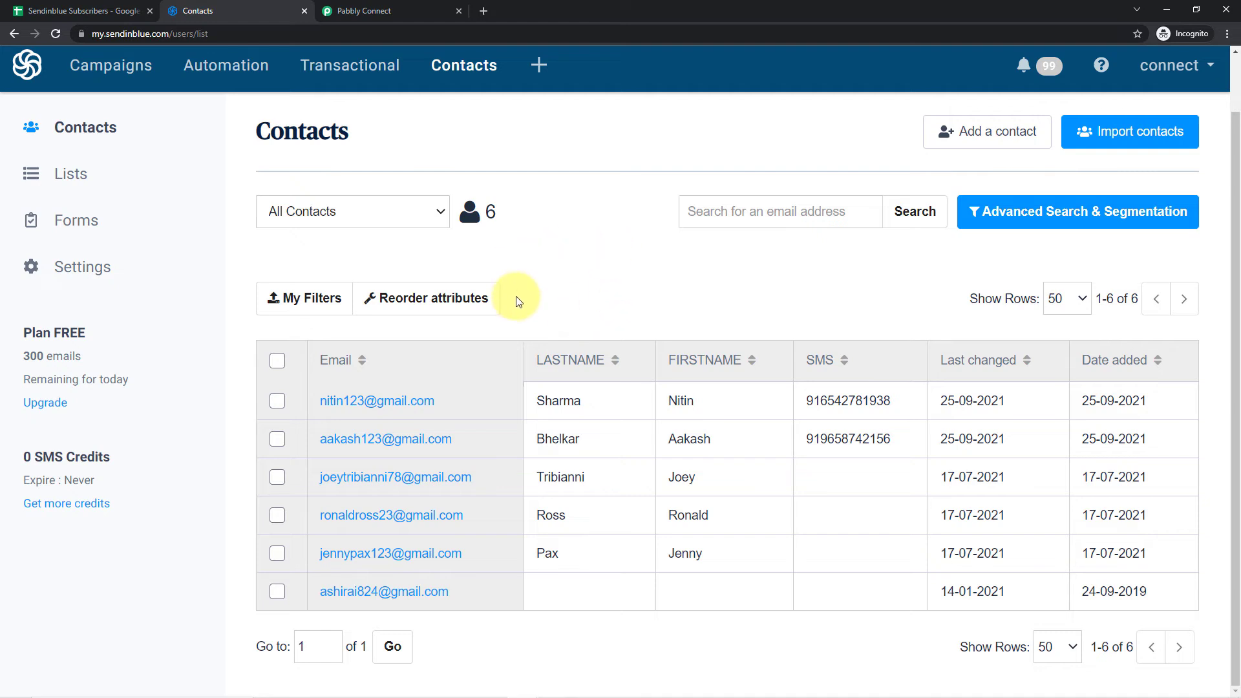
pyautogui.click(440, 213)
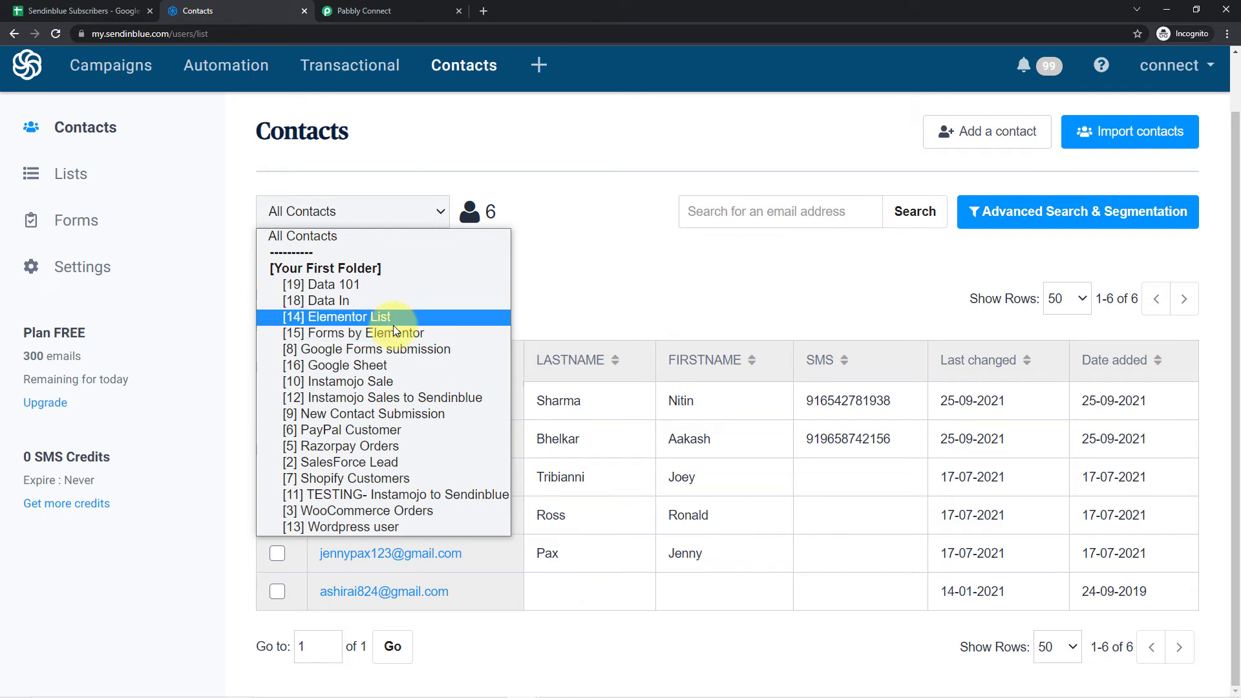
pyautogui.click(328, 287)
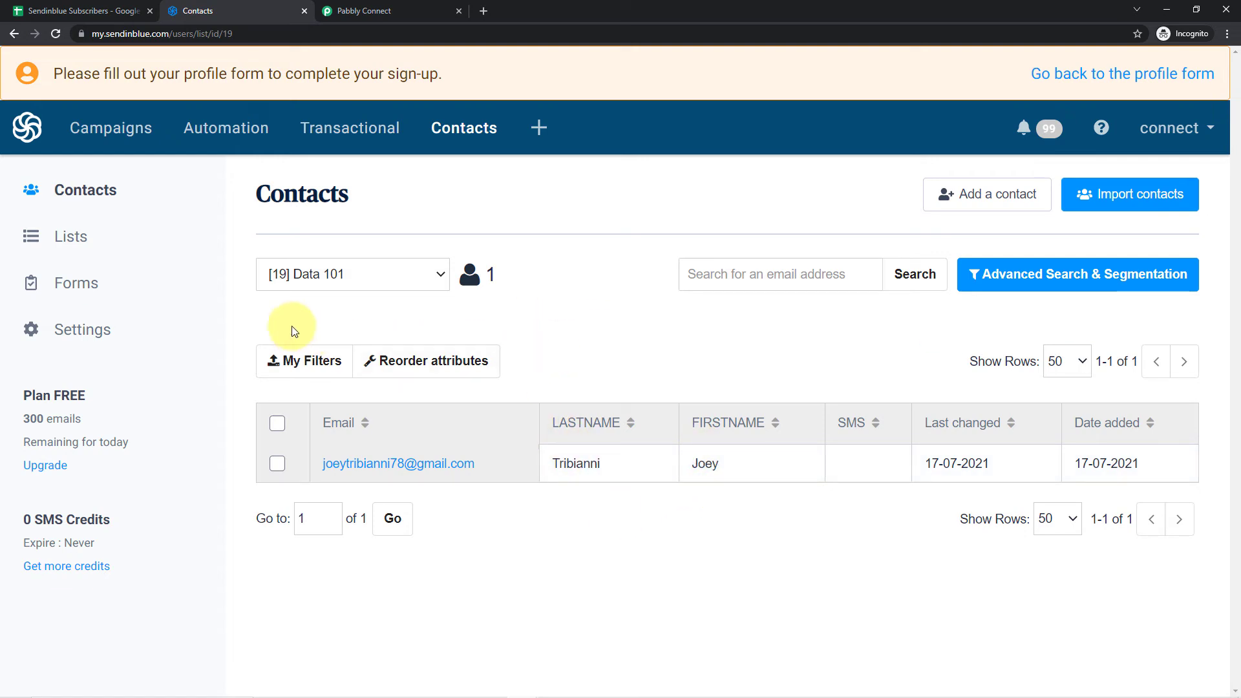
# - Switch to Pabbly Connect, select Data 101 as the list ID and recheck that list in Sendinblue
pyautogui.click(415, 11)
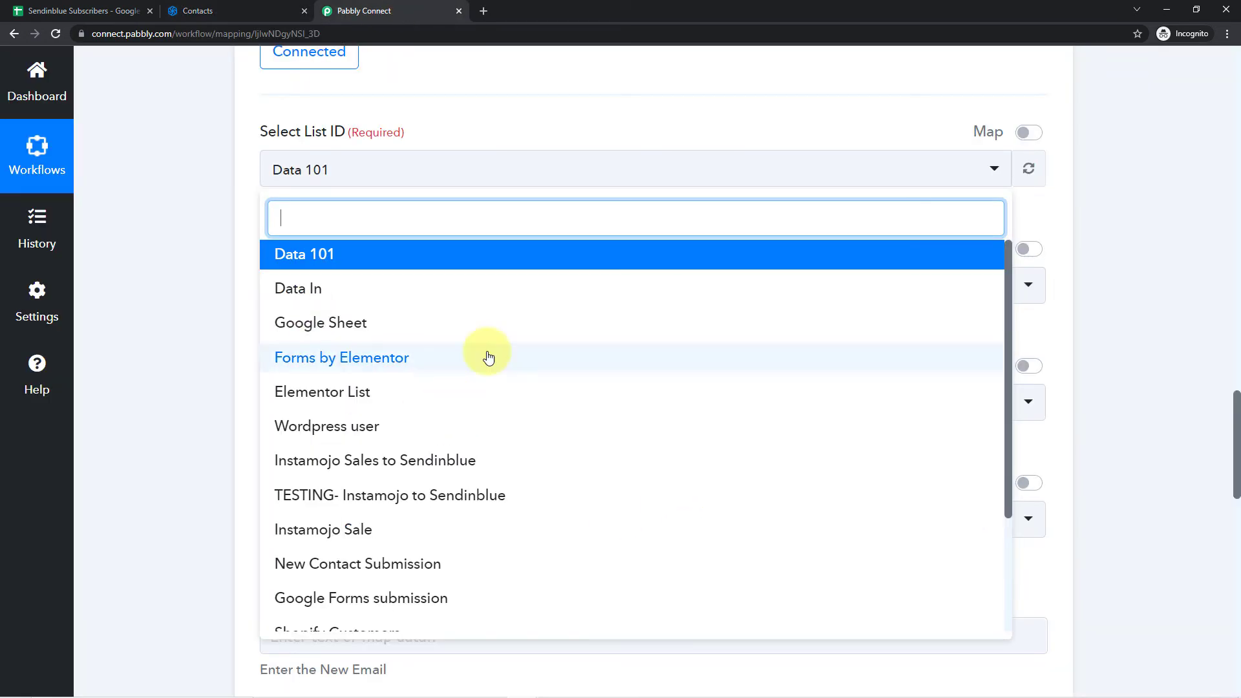
pyautogui.click(310, 253)
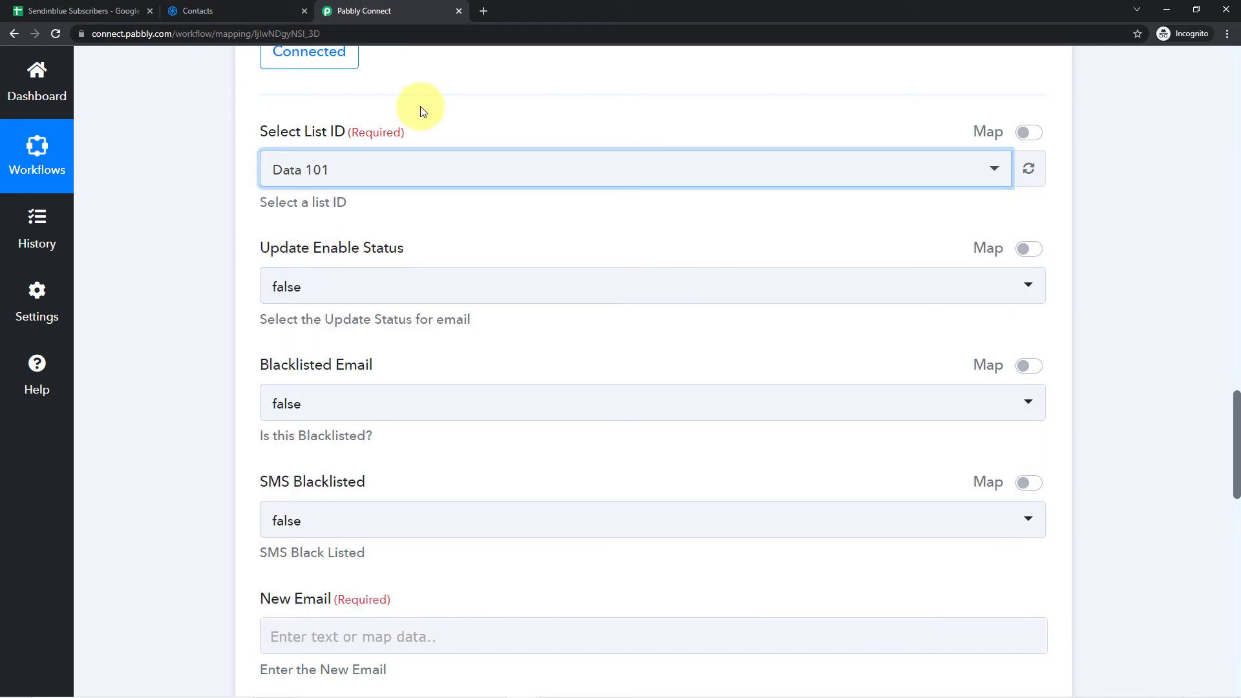
pyautogui.click(251, 6)
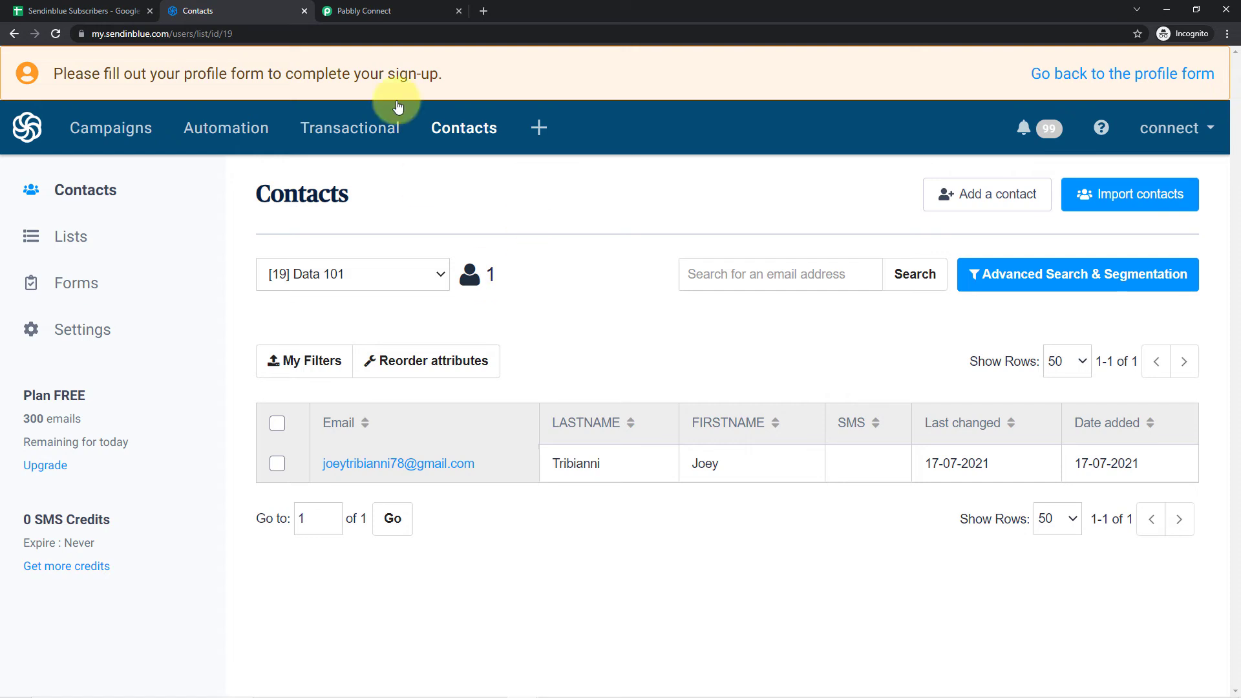
pyautogui.click(396, 12)
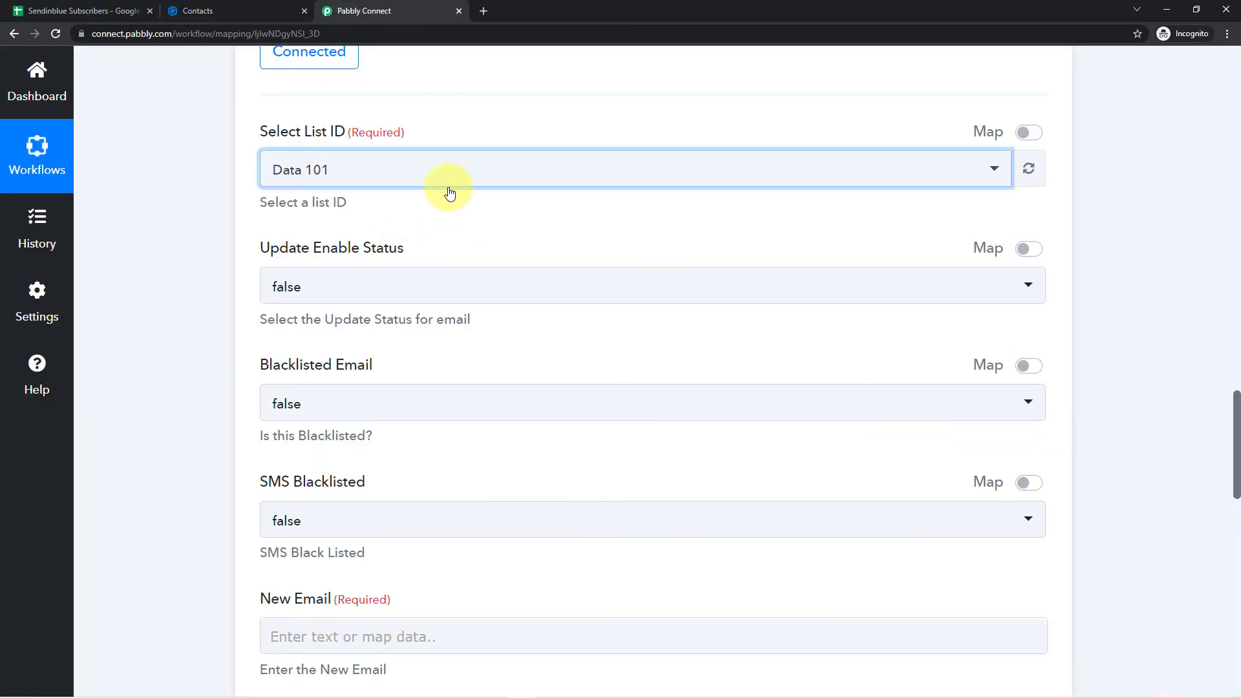
pyautogui.click(444, 215)
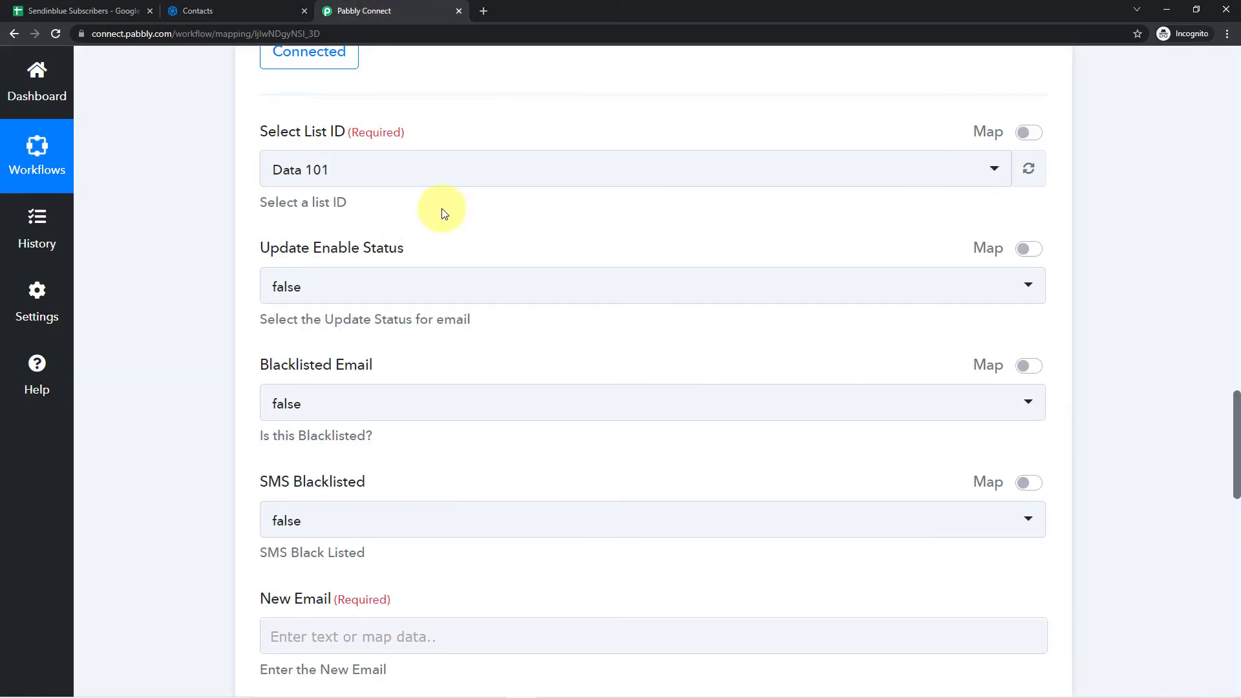
# - Check the options offered for Update Enable Status and close them without choosing another value
pyautogui.scroll(-2, 443, 207)
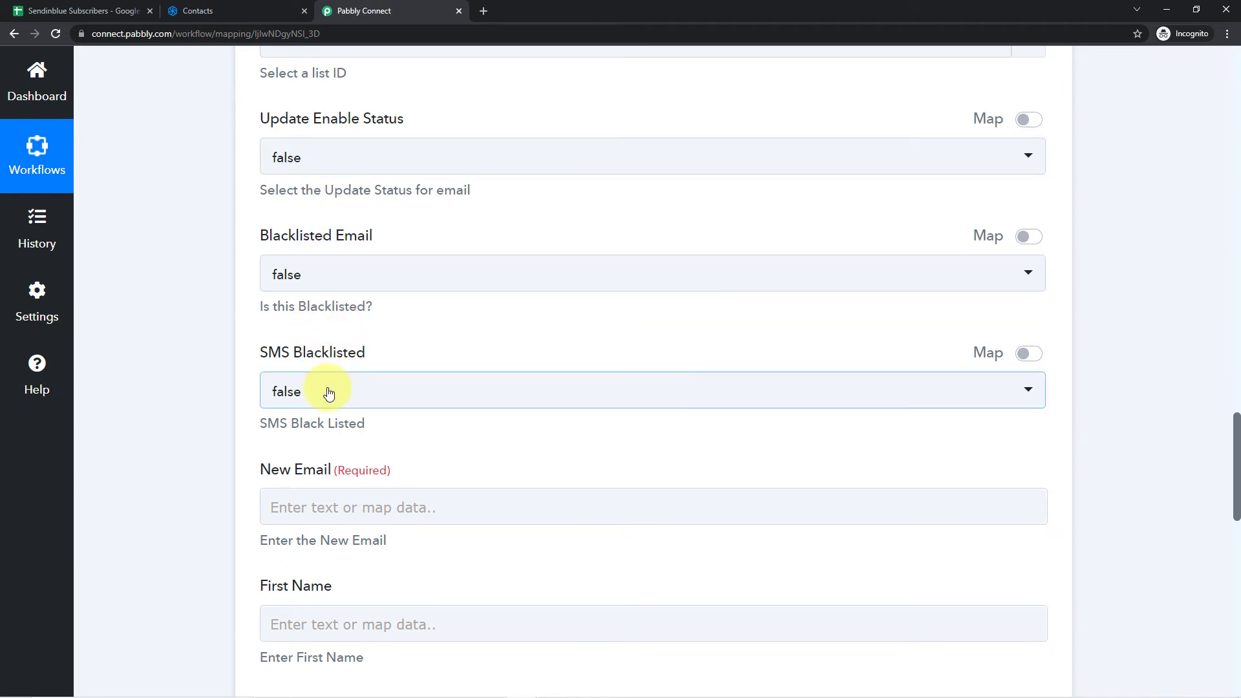
pyautogui.click(409, 170)
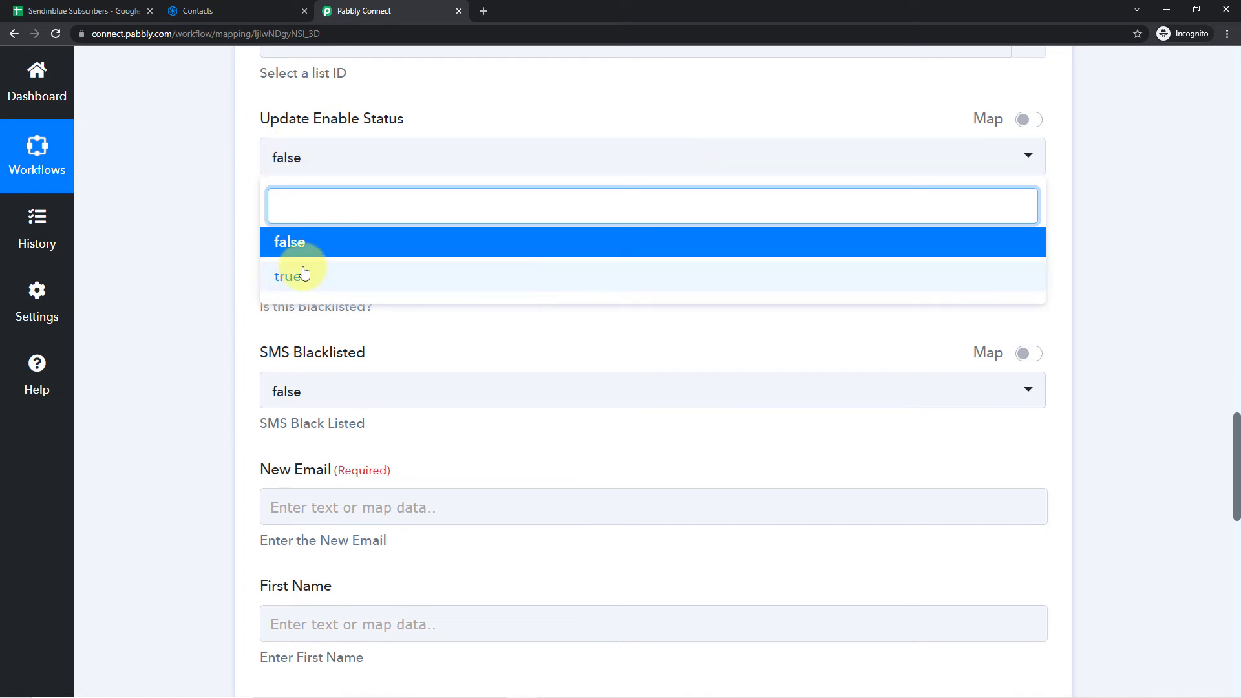
pyautogui.click(253, 216)
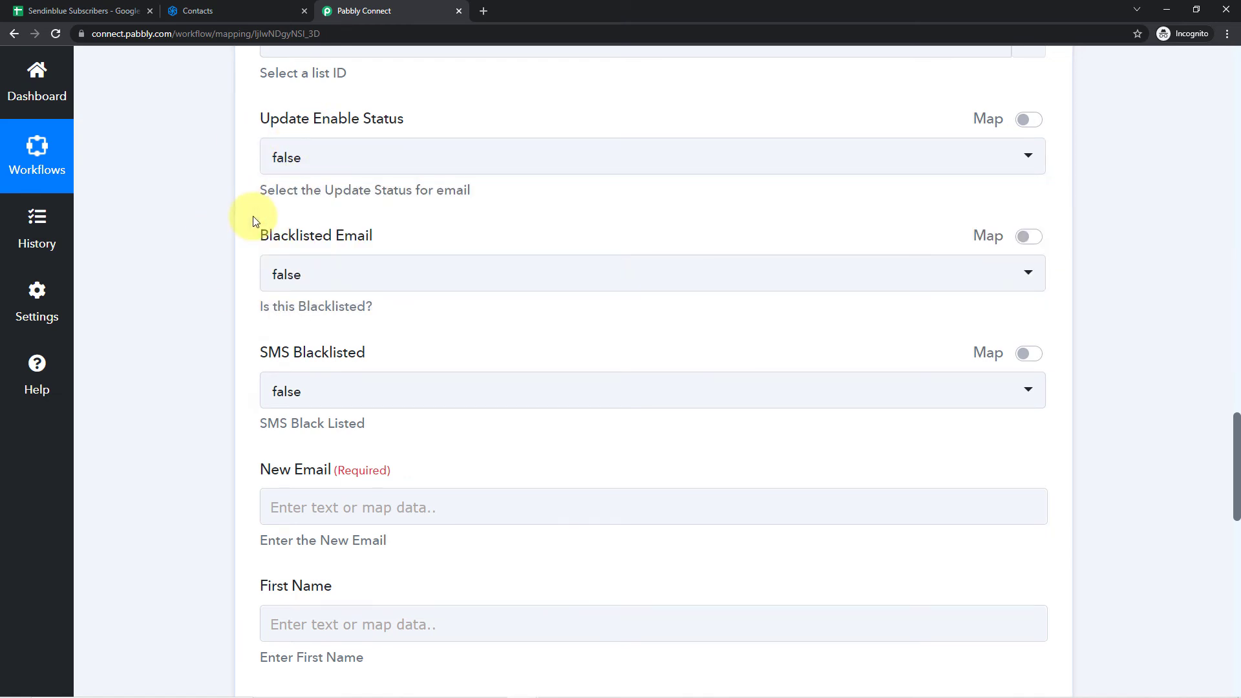
# - Check the New Email field, switch to Google Sheets and look up the subscriber's e-mail in cell C2
pyautogui.scroll(-4, 254, 216)
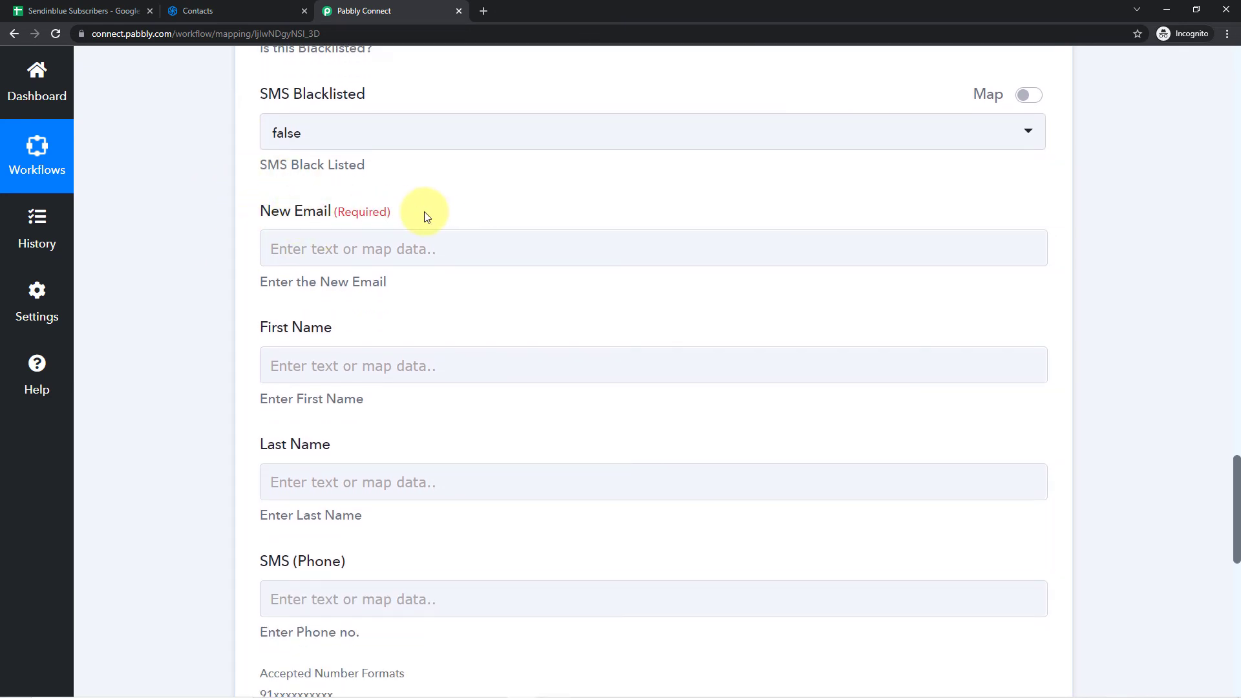
pyautogui.click(380, 239)
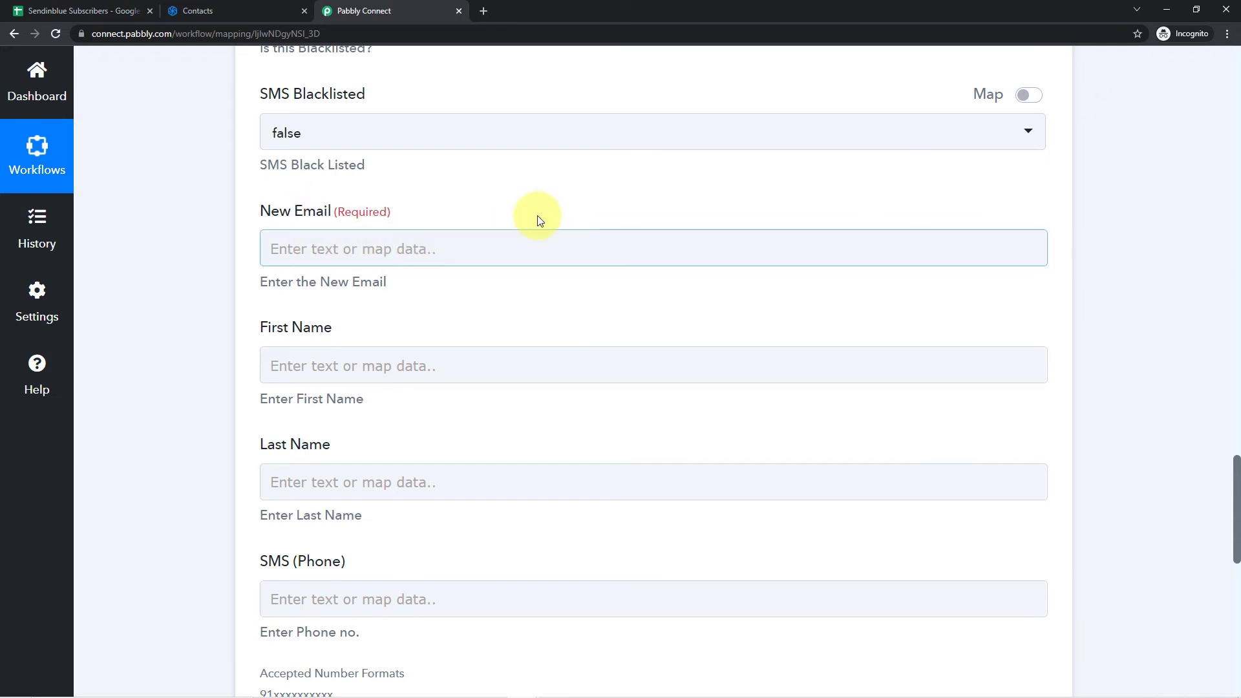
pyautogui.scroll(4, 540, 221)
pyautogui.click(78, 9)
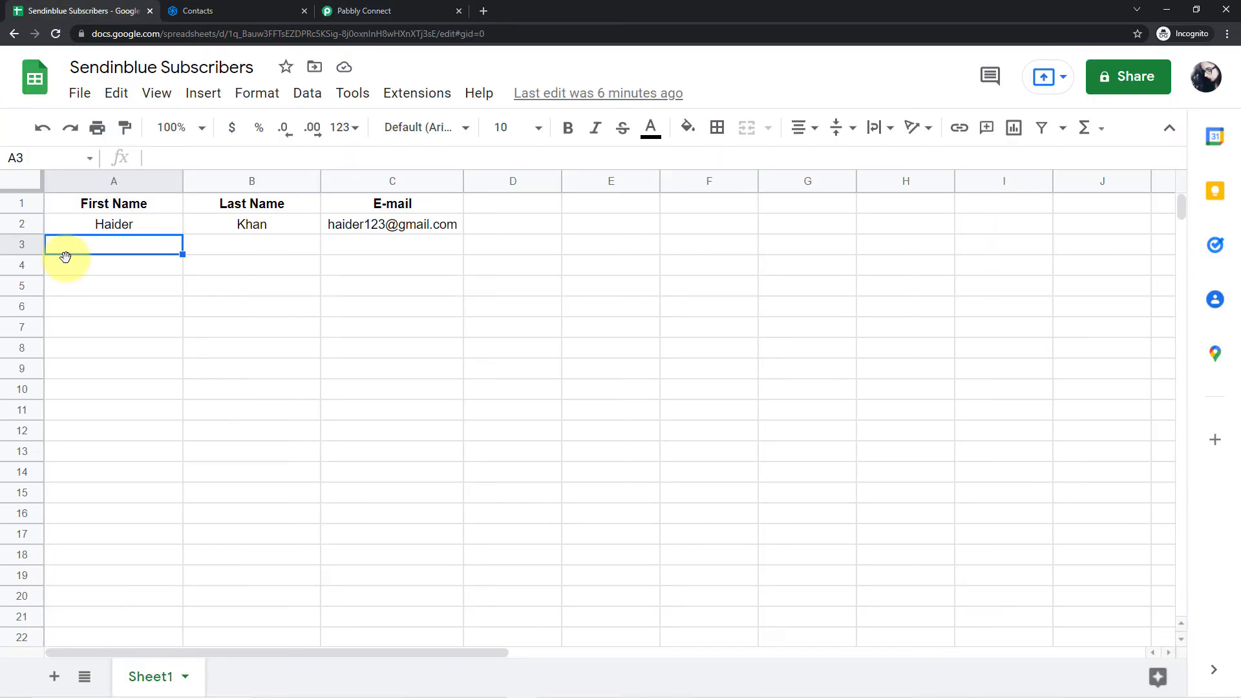
pyautogui.click(349, 224)
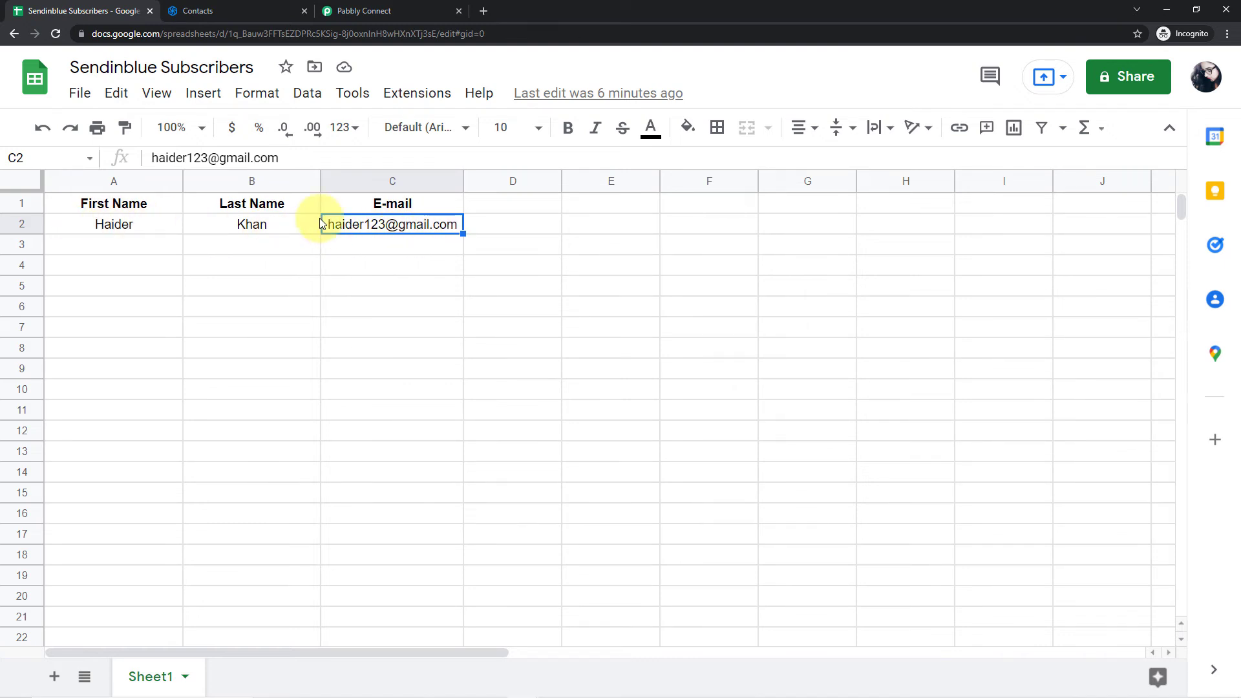
# - Switch to Pabbly Connect and check the E-mail value in the response captured from Google Sheets
pyautogui.click(349, 11)
pyautogui.scroll(15, 581, 244)
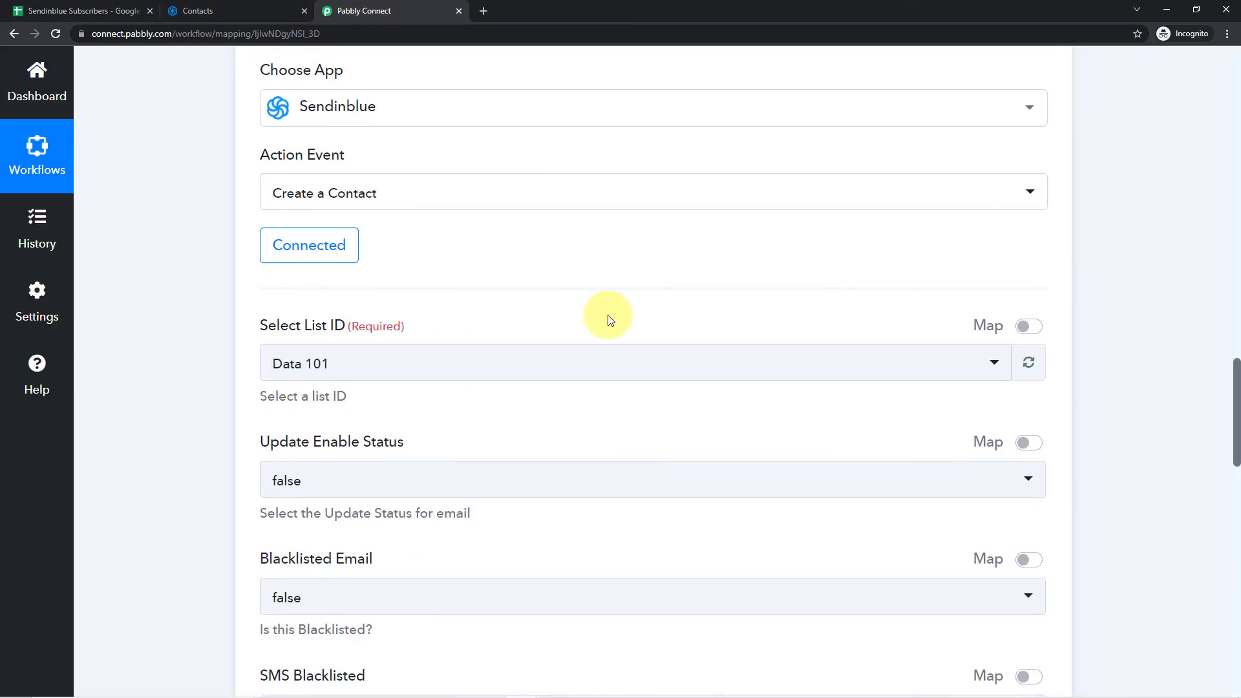
pyautogui.scroll(1, 666, 326)
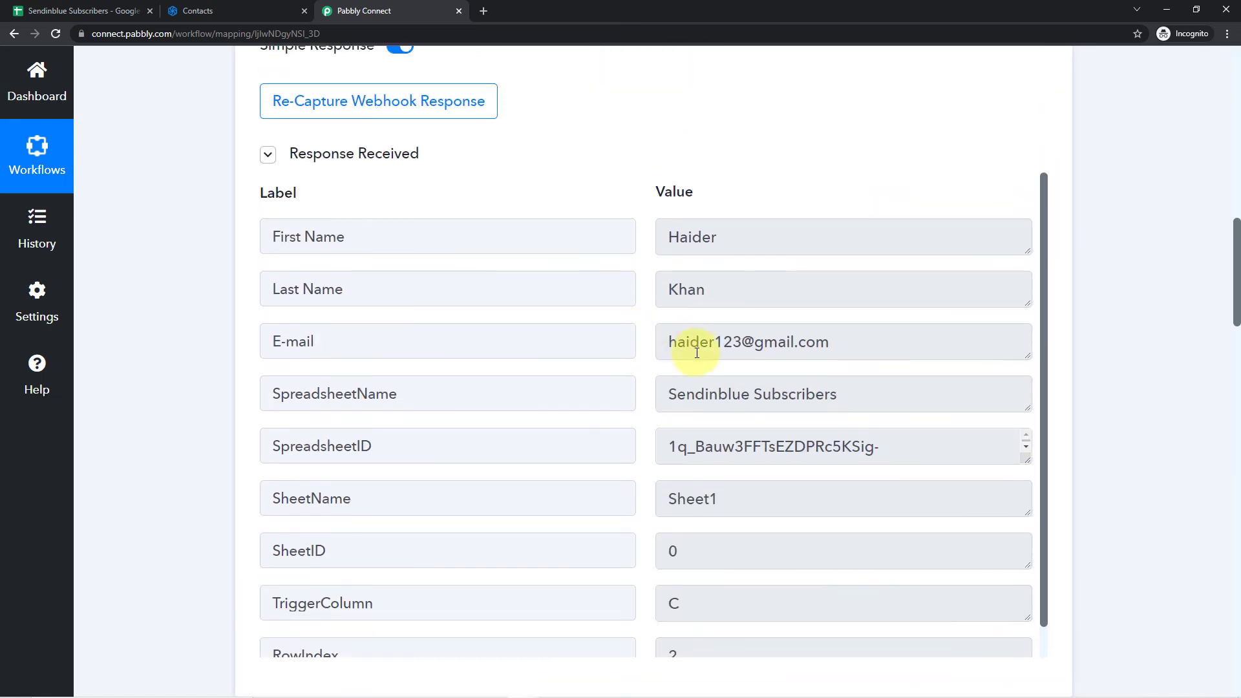
pyautogui.moveTo(675, 343); pyautogui.dragTo(850, 341)
pyautogui.click(685, 341)
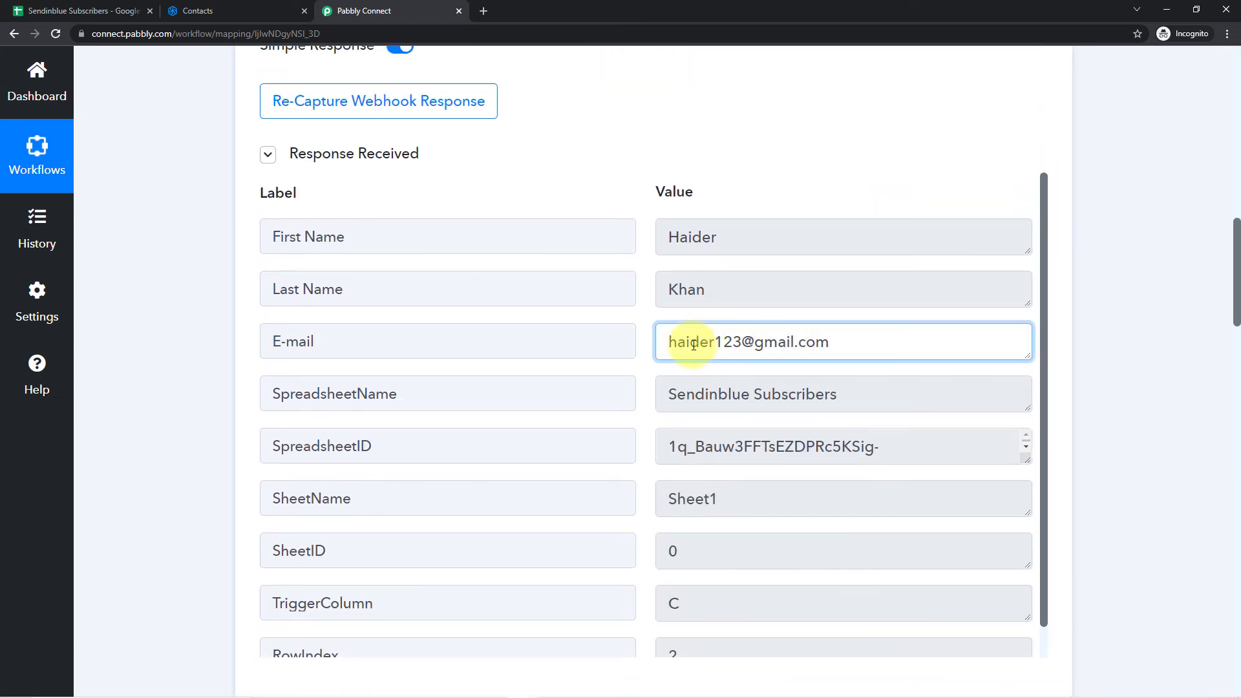
pyautogui.click(644, 339)
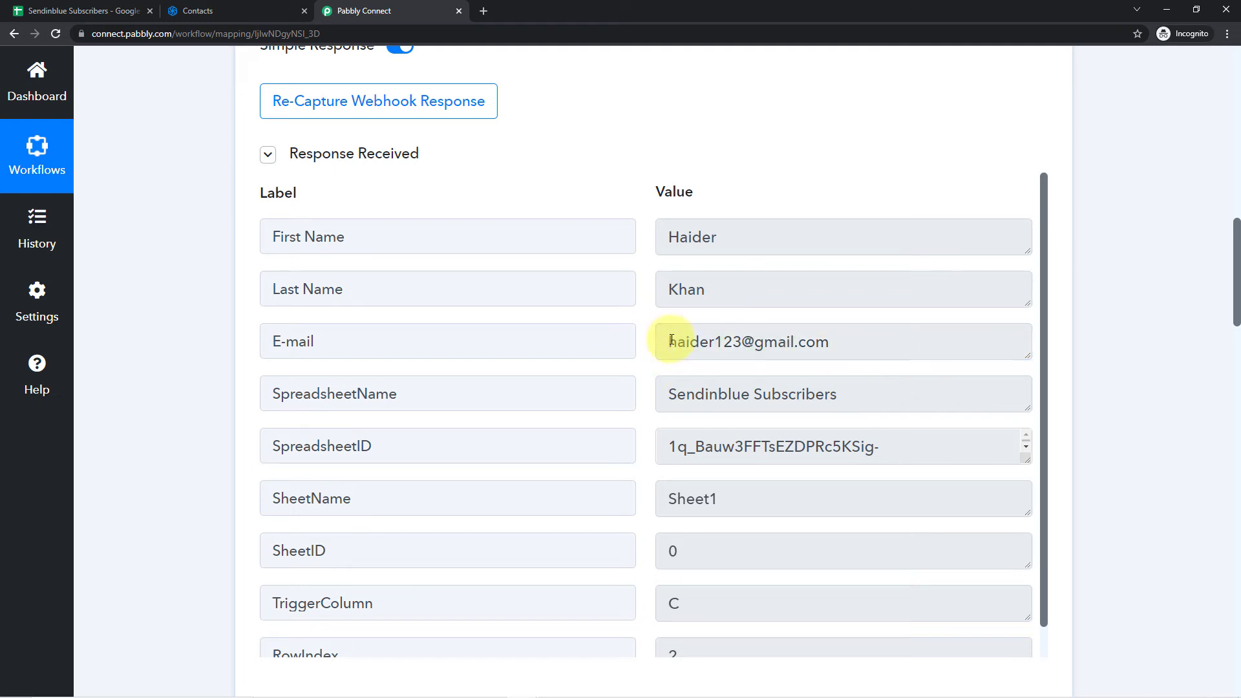
# - Map the contact's New Email field to the E-mail value from the Google Sheets step
pyautogui.scroll(-19, 1105, 320)
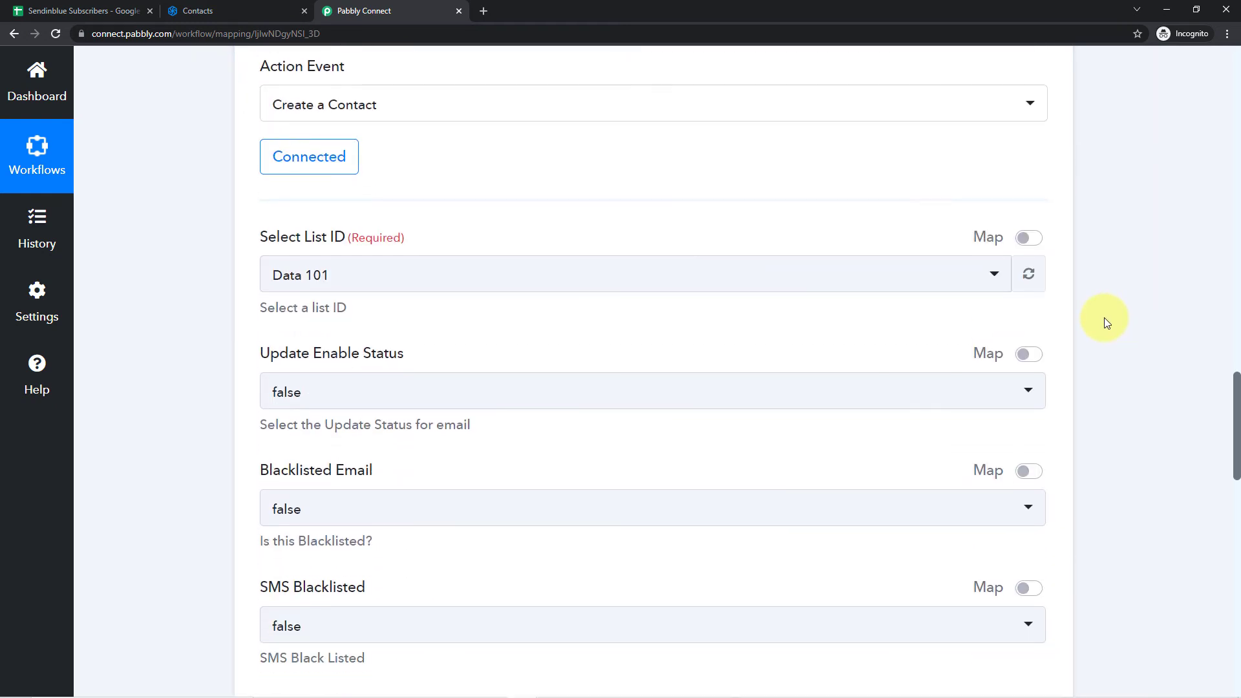
pyautogui.scroll(-3, 1104, 317)
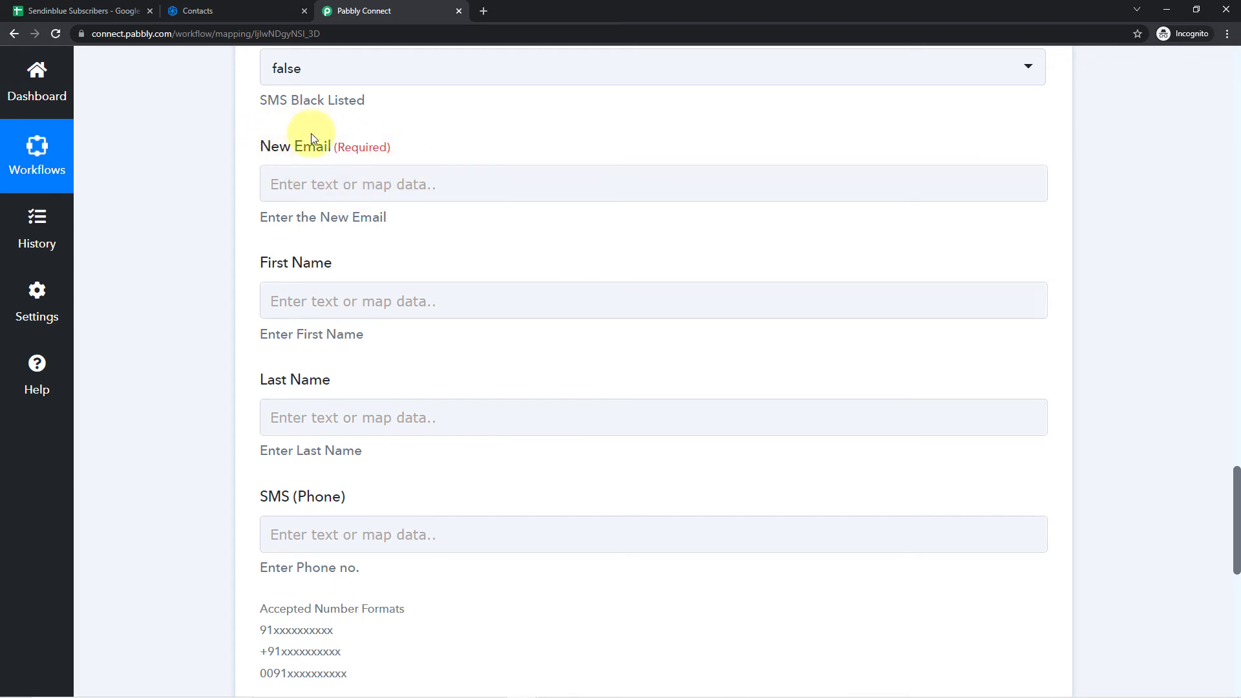
pyautogui.click(320, 181)
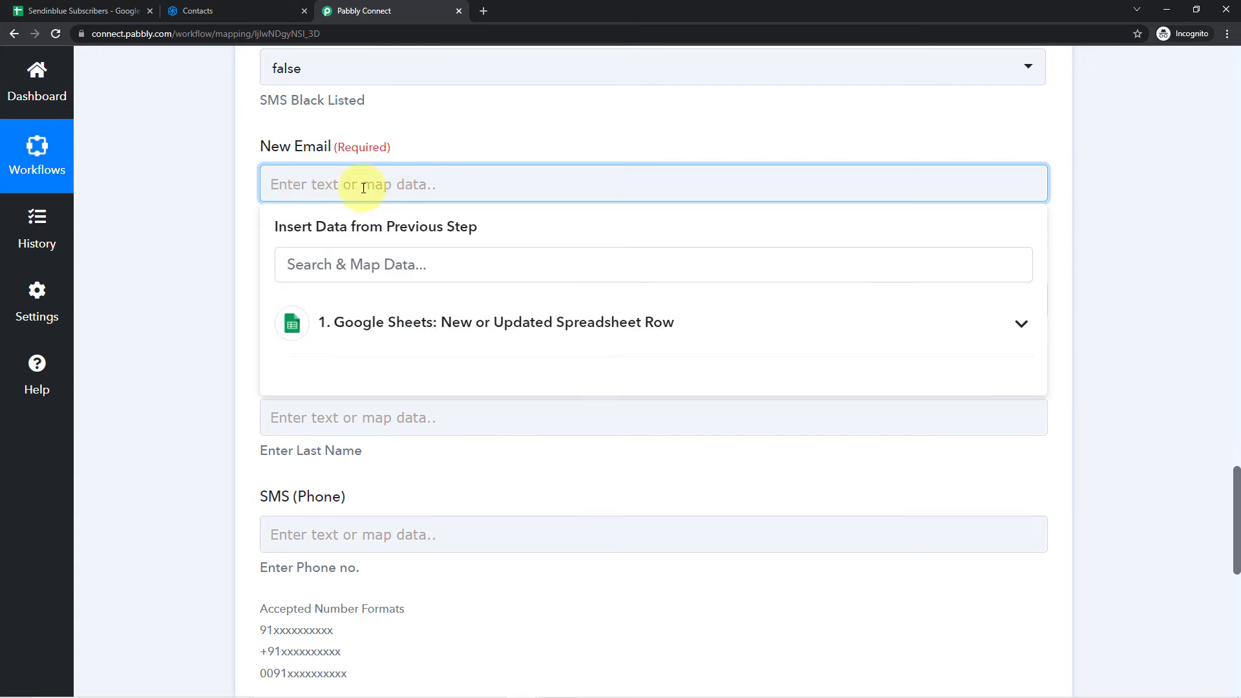
pyautogui.click(417, 325)
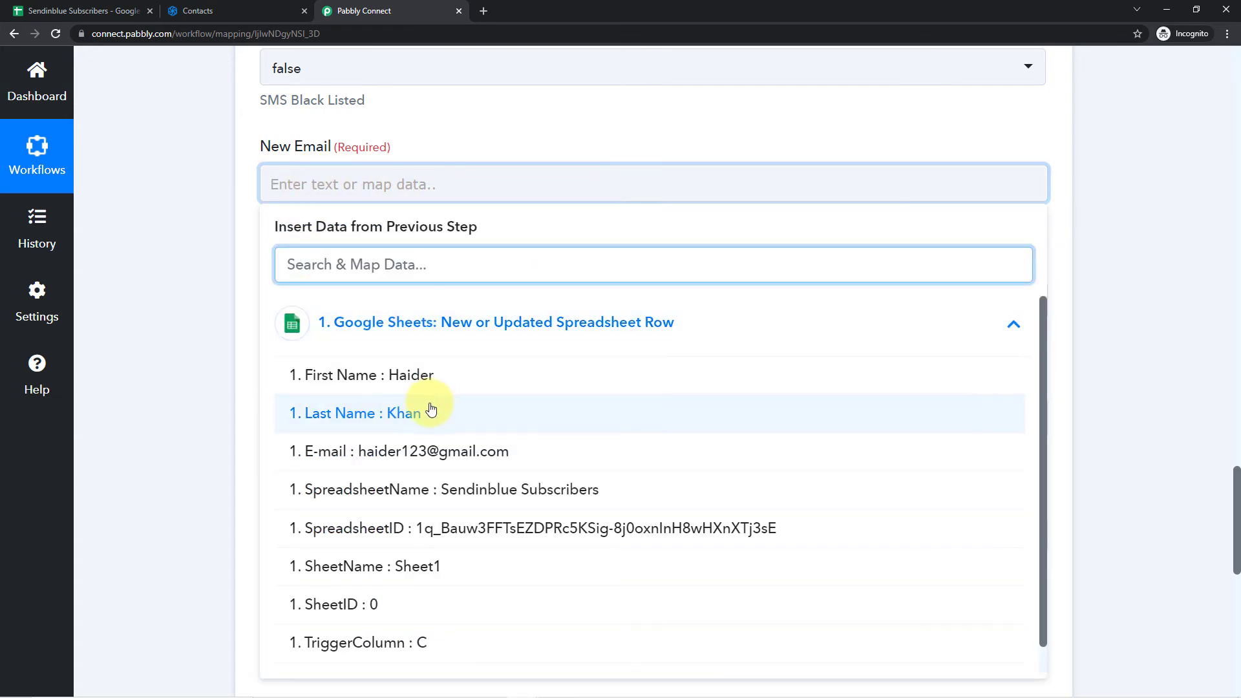
pyautogui.click(361, 451)
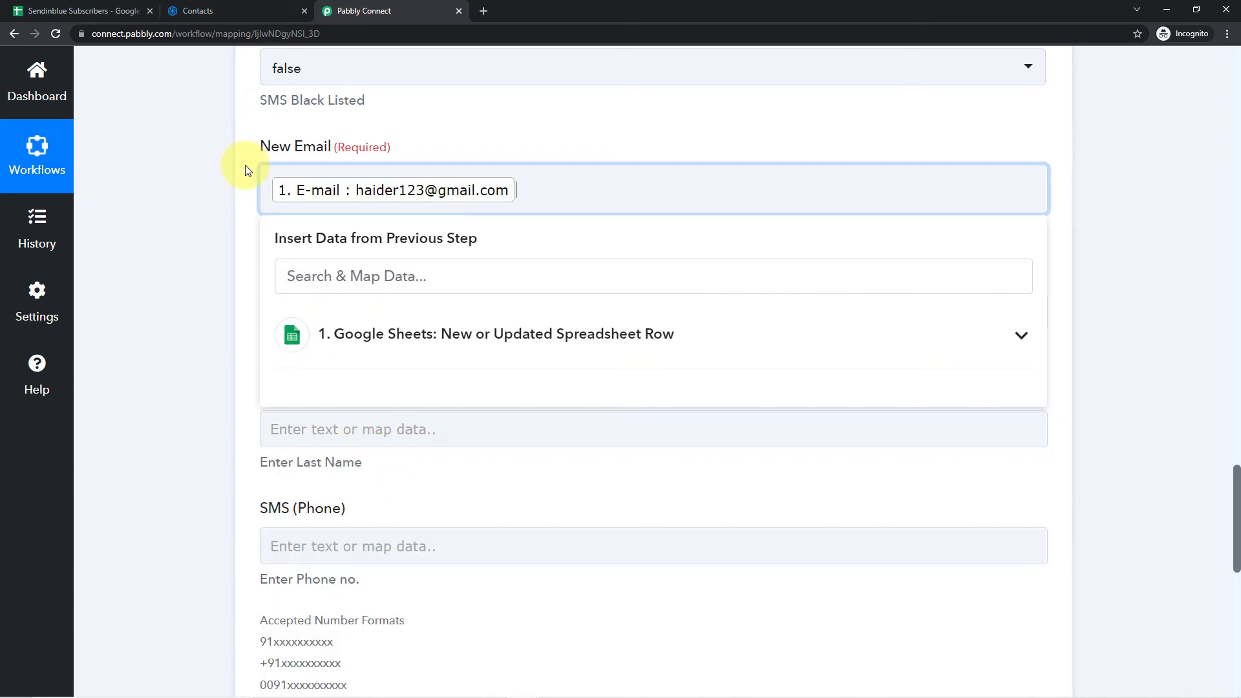
pyautogui.click(247, 171)
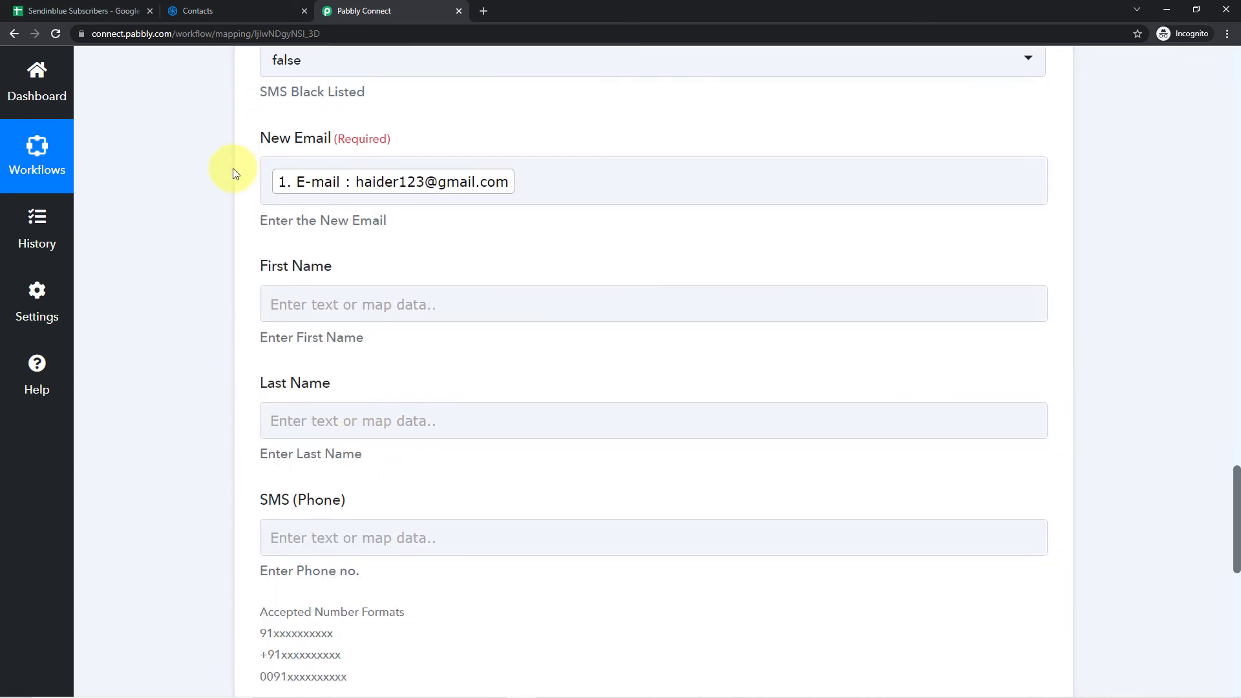
# - Map the contact's First Name field to the First Name value from the Google Sheets step
pyautogui.scroll(-1, 234, 173)
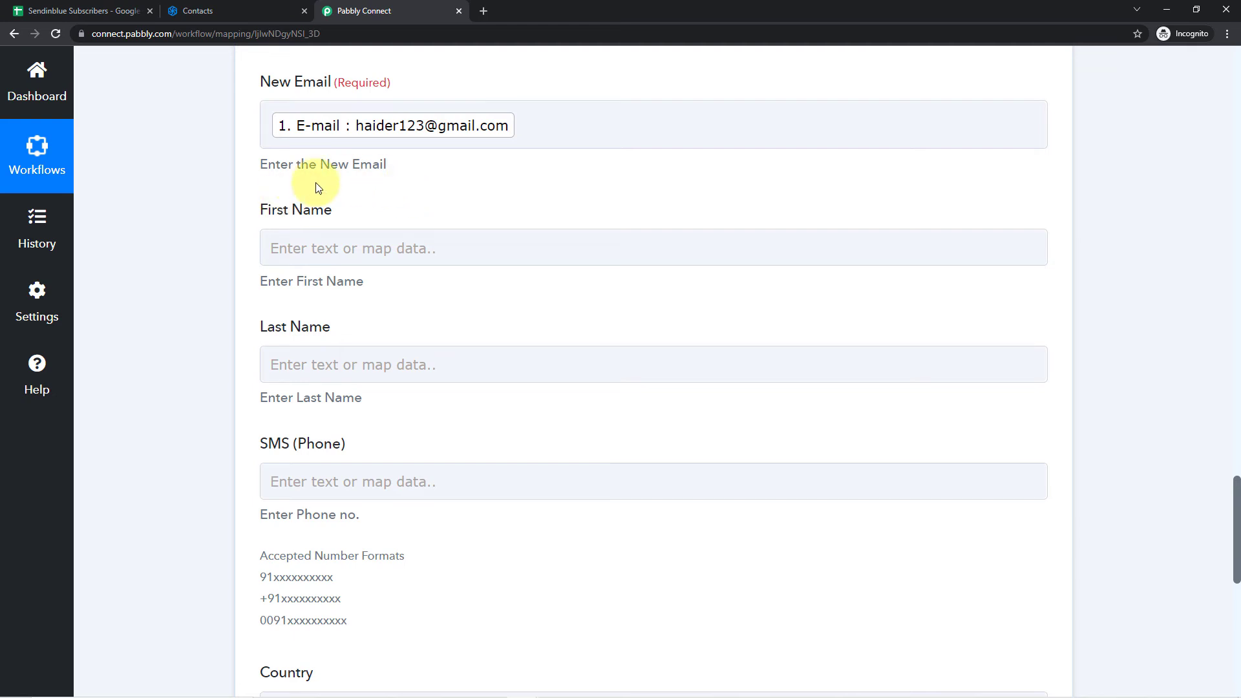
pyautogui.click(313, 246)
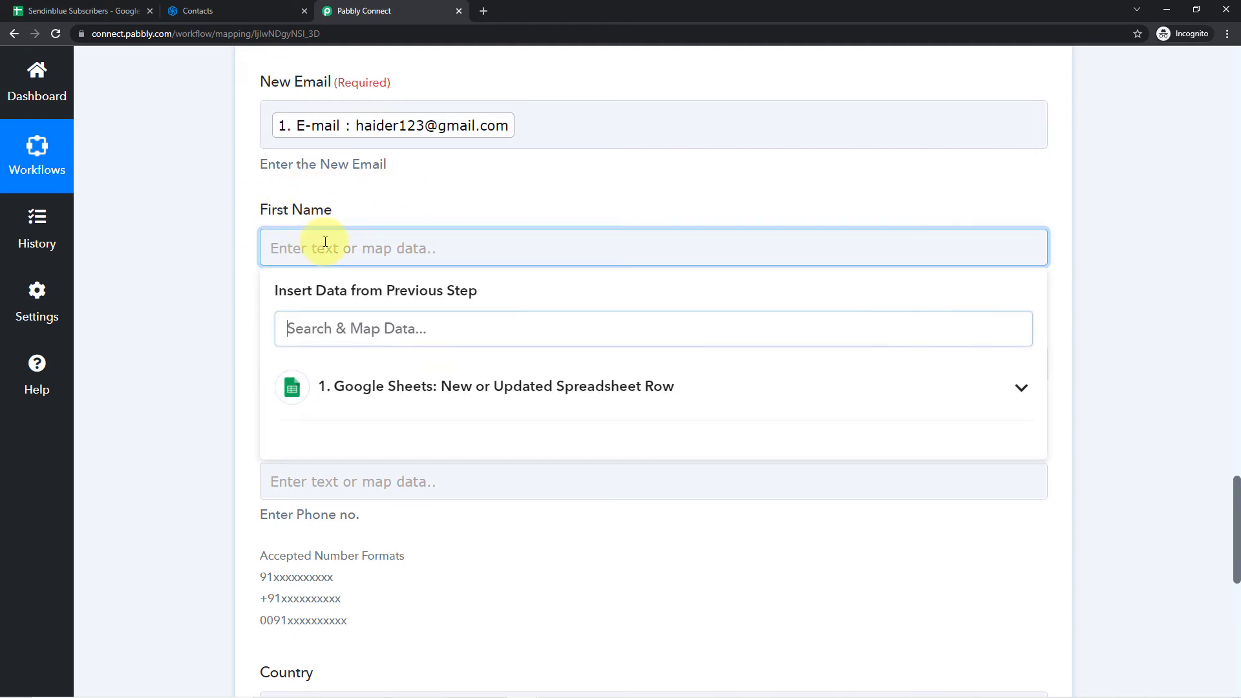
pyautogui.click(392, 385)
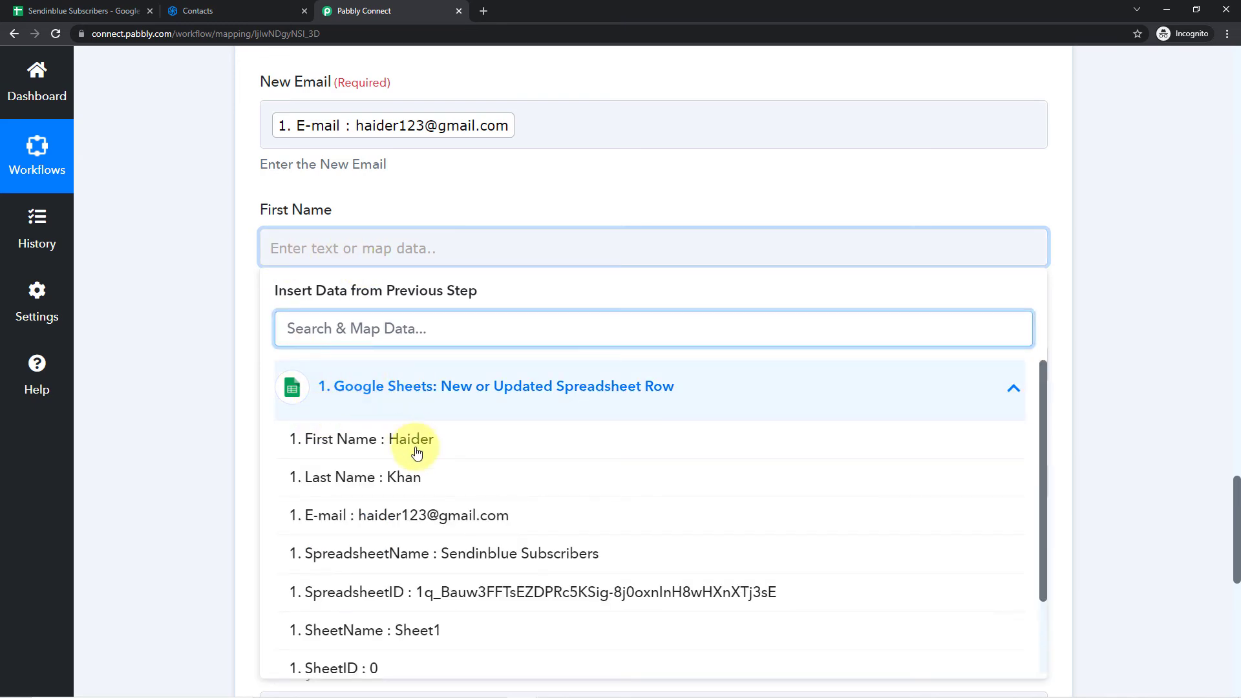
pyautogui.click(377, 444)
pyautogui.click(423, 183)
# - Map the contact's Last Name field to the Last Name value from the Google Sheets step
pyautogui.scroll(-2, 456, 155)
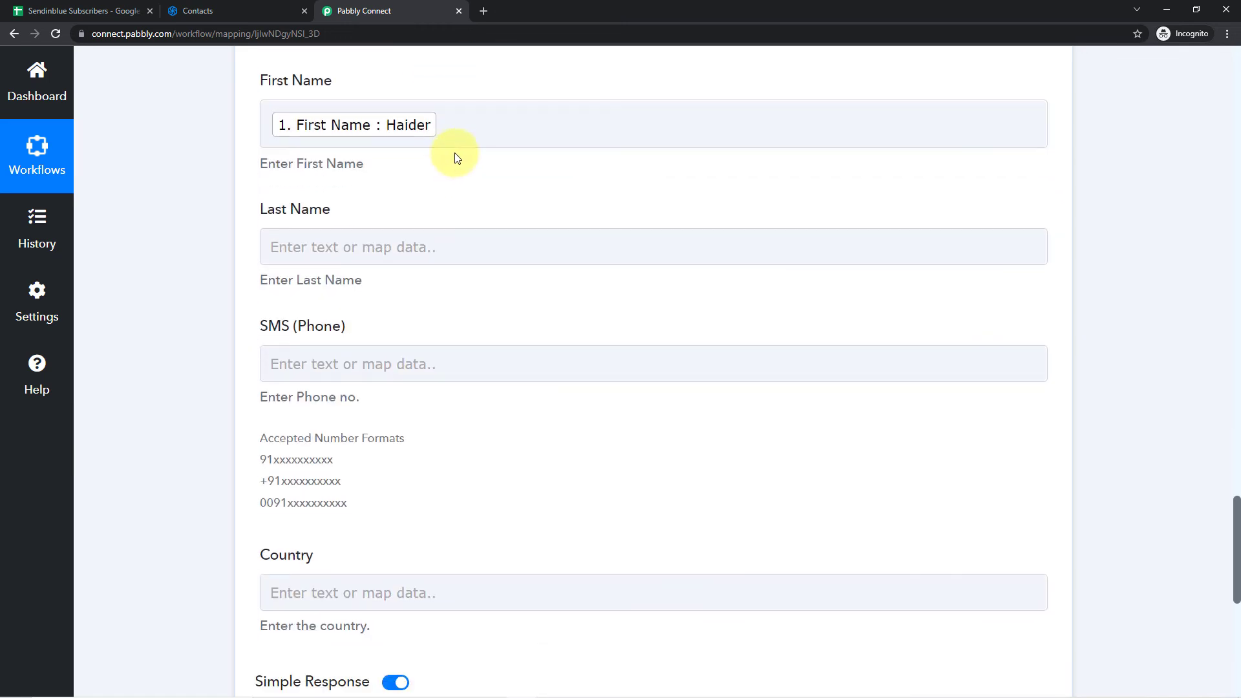
pyautogui.click(331, 233)
pyautogui.click(366, 381)
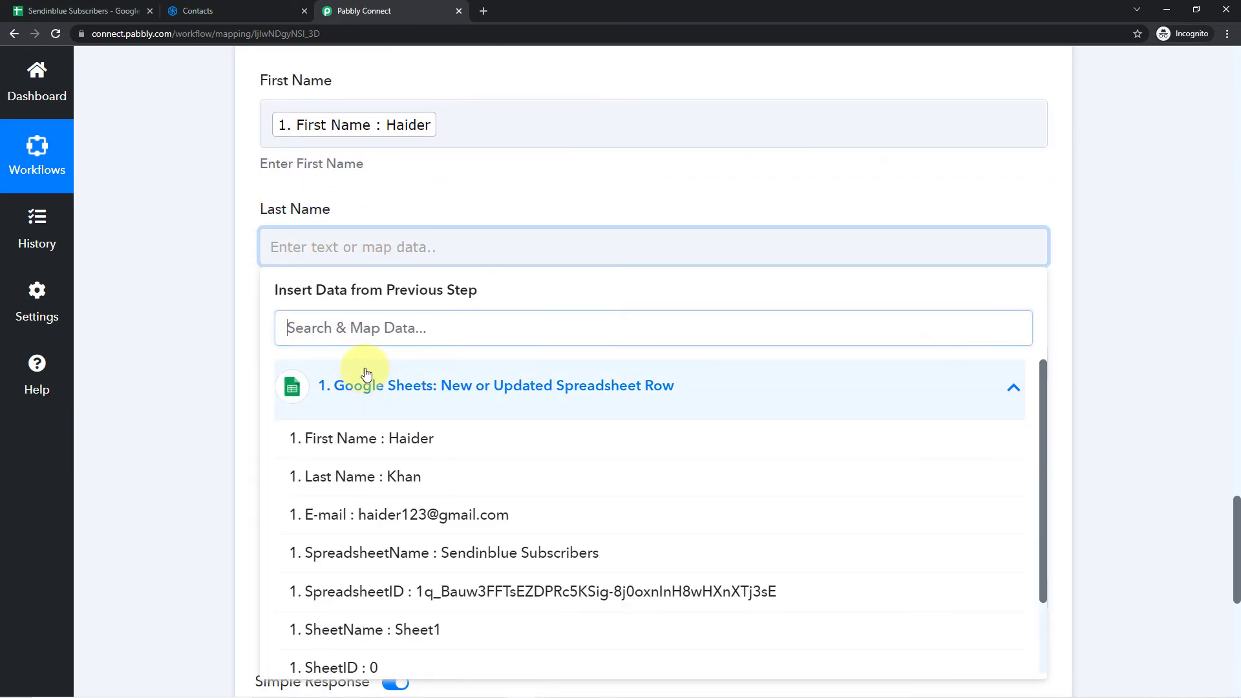
pyautogui.click(350, 485)
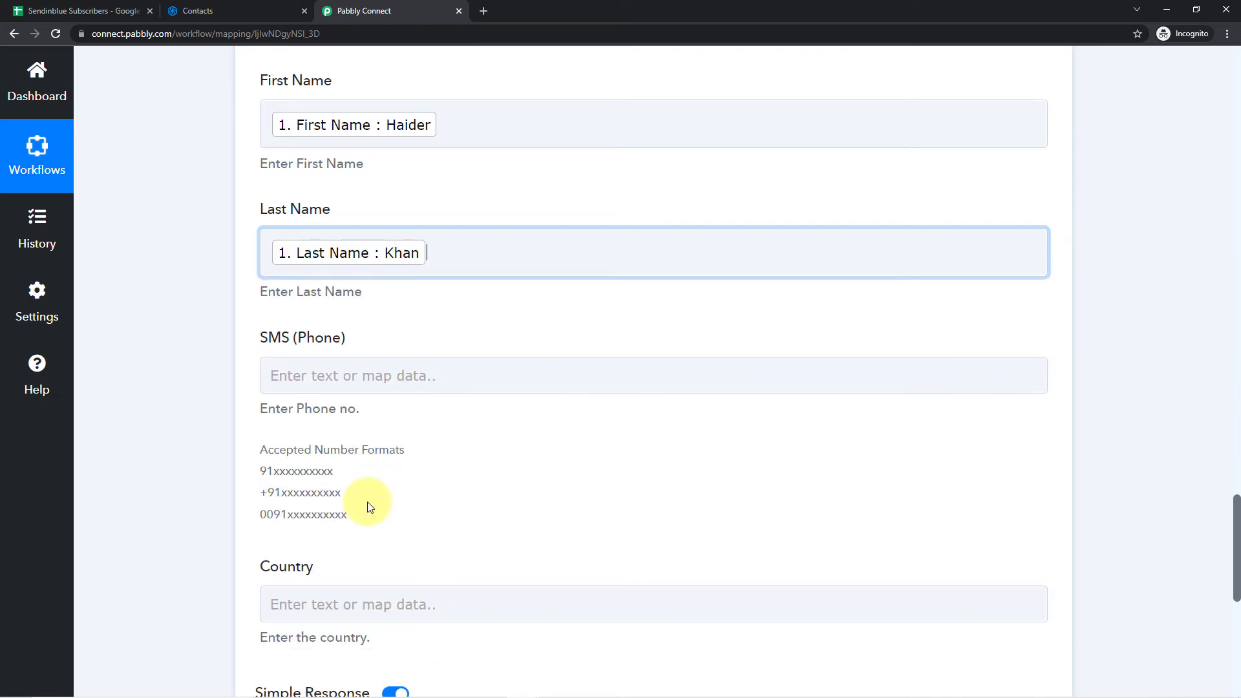
pyautogui.click(372, 188)
# - Review the Create a Contact fields, save the action and send a test request
pyautogui.scroll(-1, 374, 191)
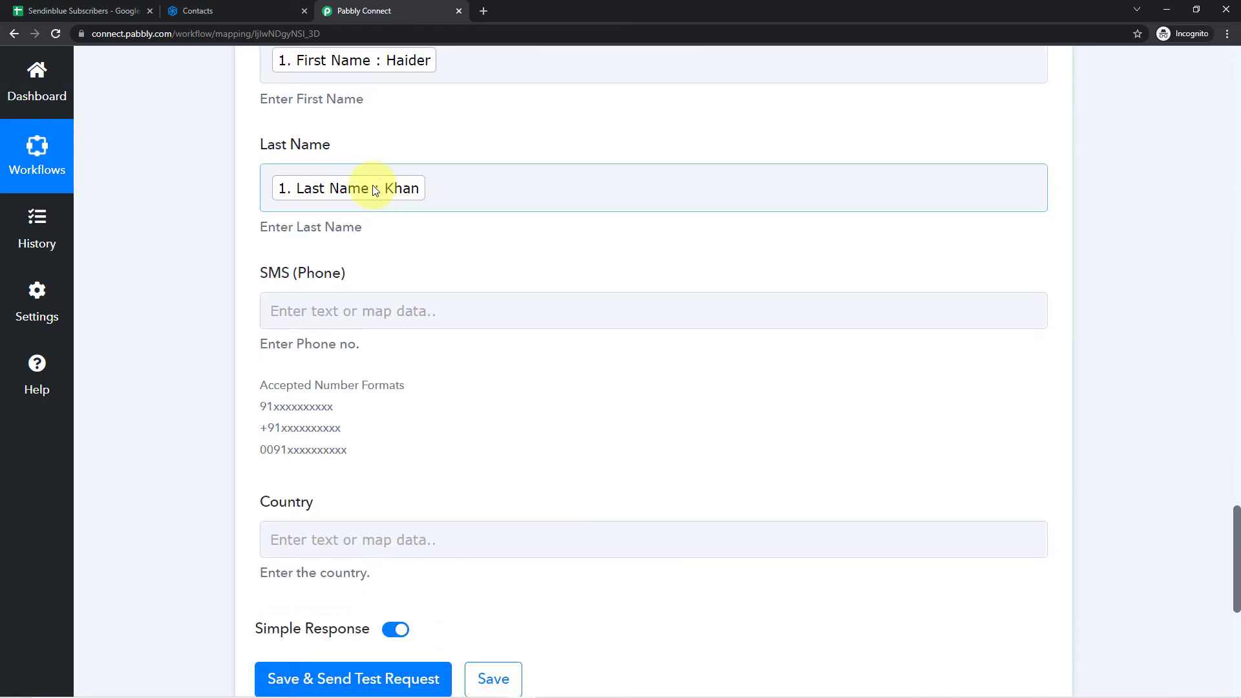
pyautogui.scroll(10, 374, 194)
pyautogui.scroll(2, 372, 214)
pyautogui.scroll(-2, 229, 188)
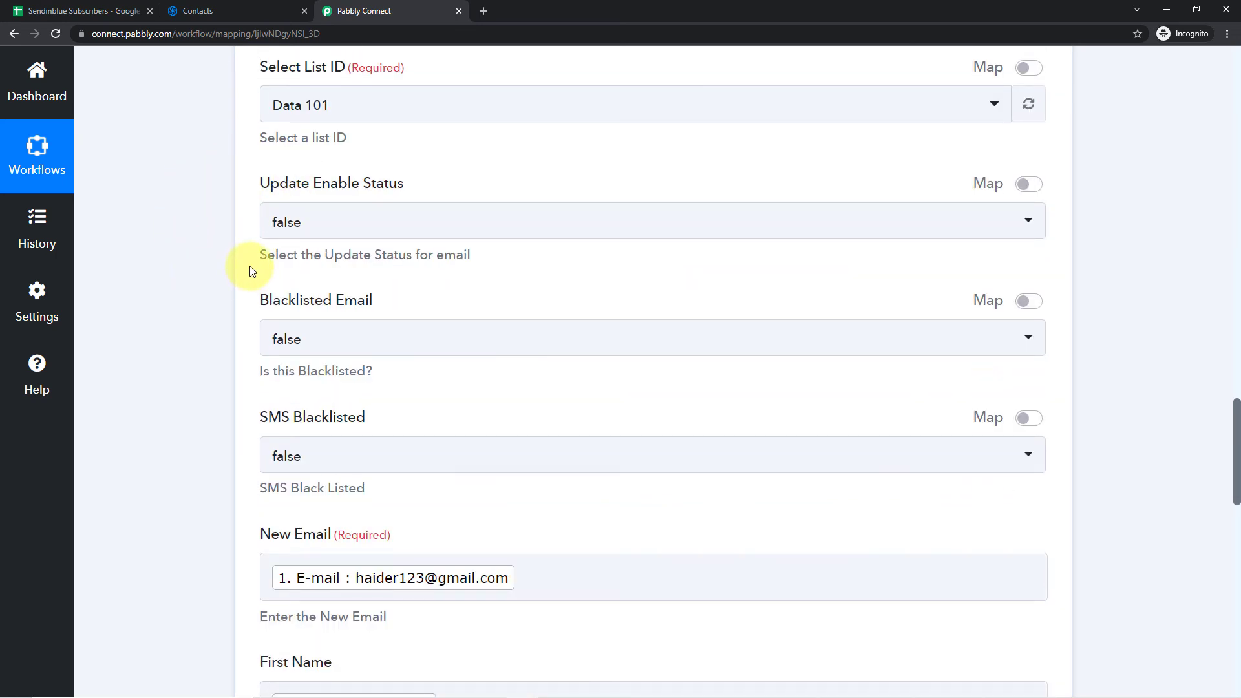
pyautogui.scroll(-5, 252, 272)
pyautogui.scroll(-10, 269, 330)
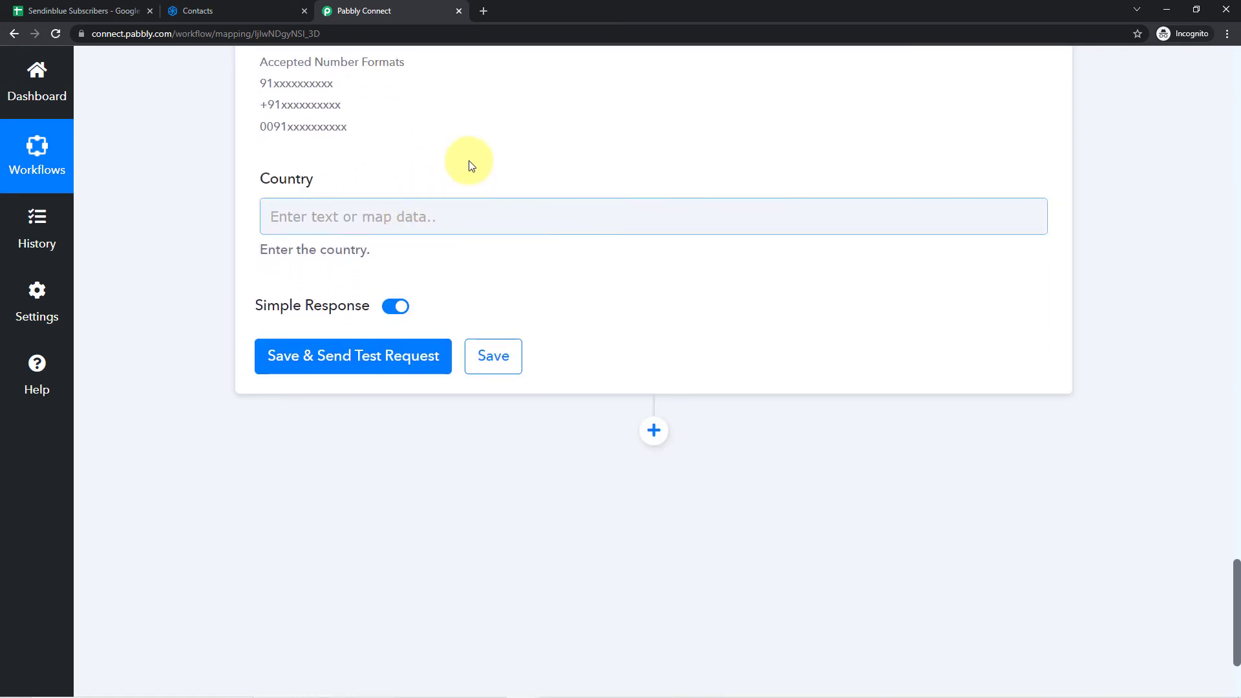
pyautogui.click(361, 355)
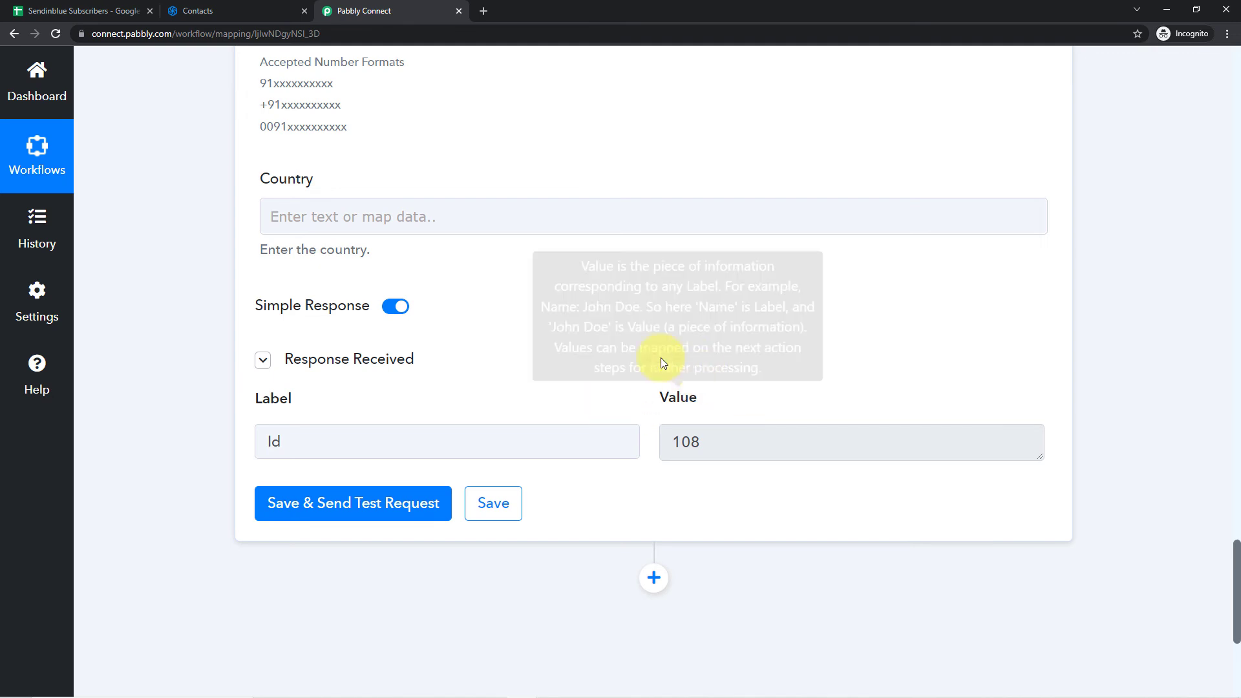
# - Recheck the mapped fields and the source row in Google Sheets, switch to Sendinblue and reload the Data 101 contacts
pyautogui.scroll(9, 520, 362)
pyautogui.scroll(2, 507, 347)
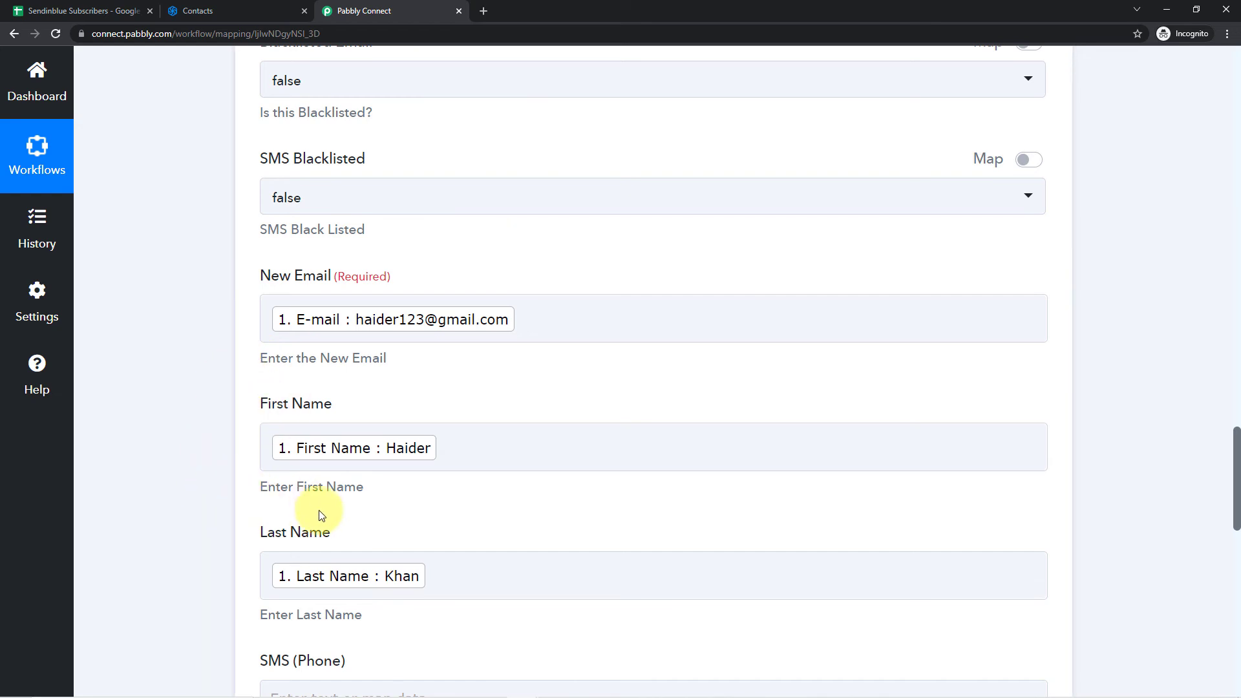
pyautogui.click(79, 10)
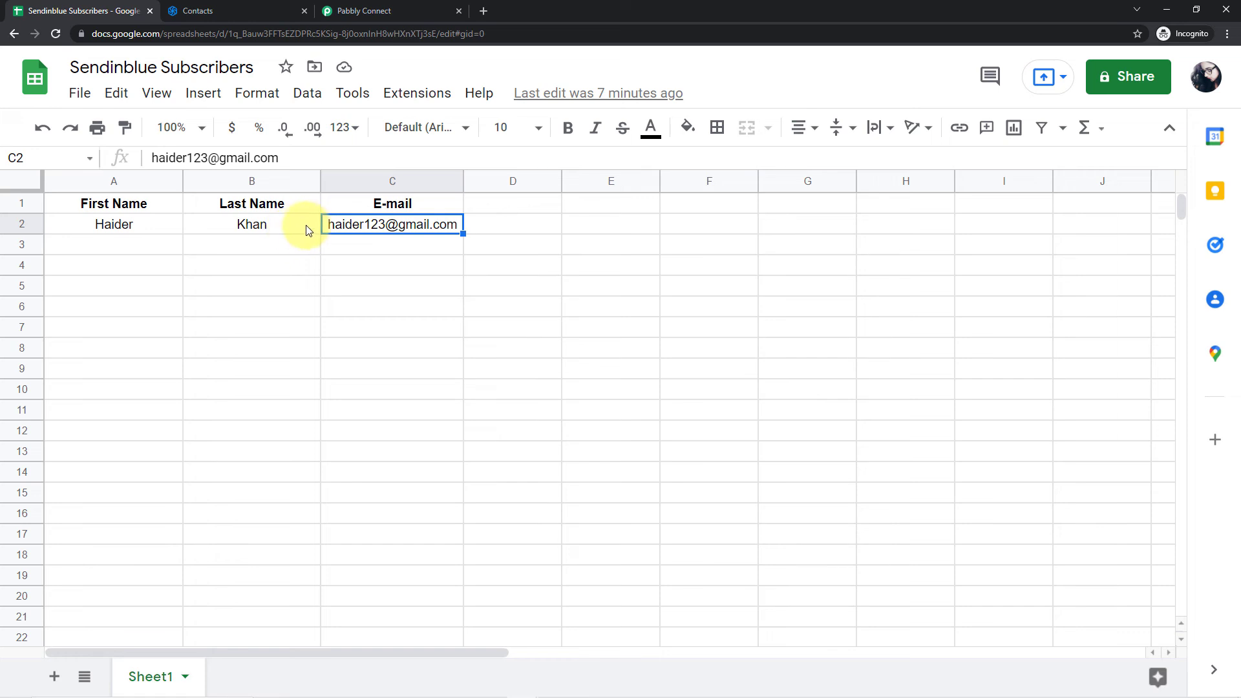
pyautogui.click(236, 10)
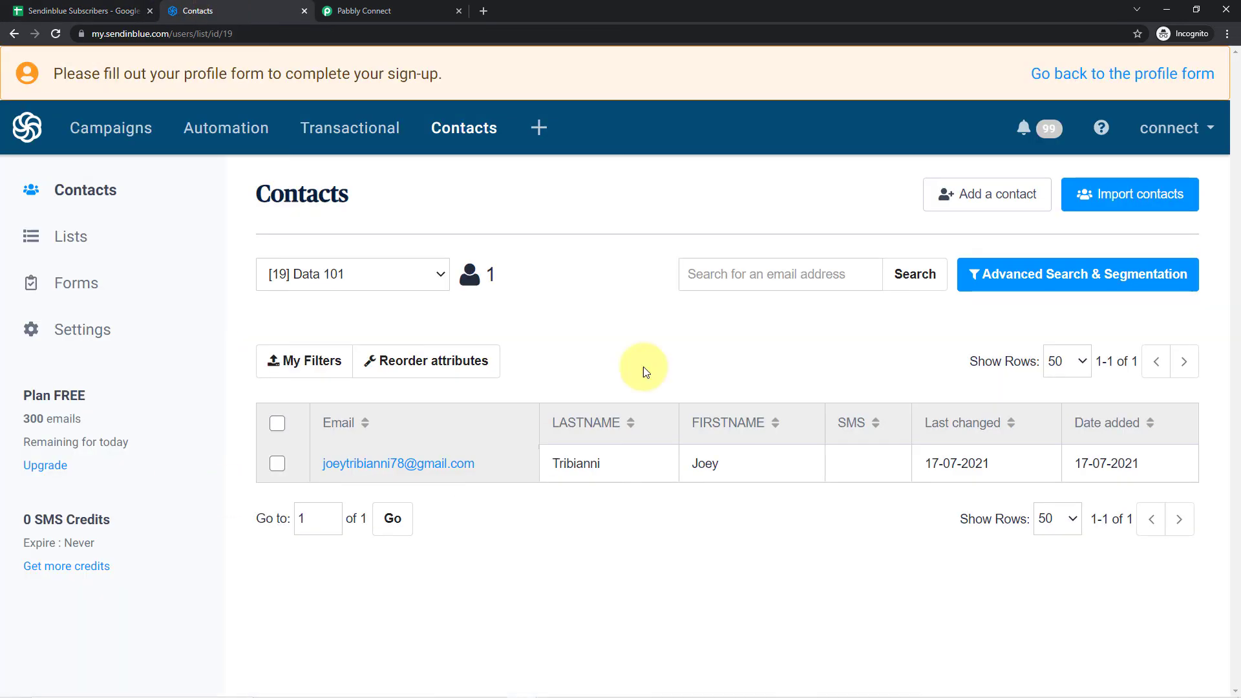
pyautogui.click(54, 33)
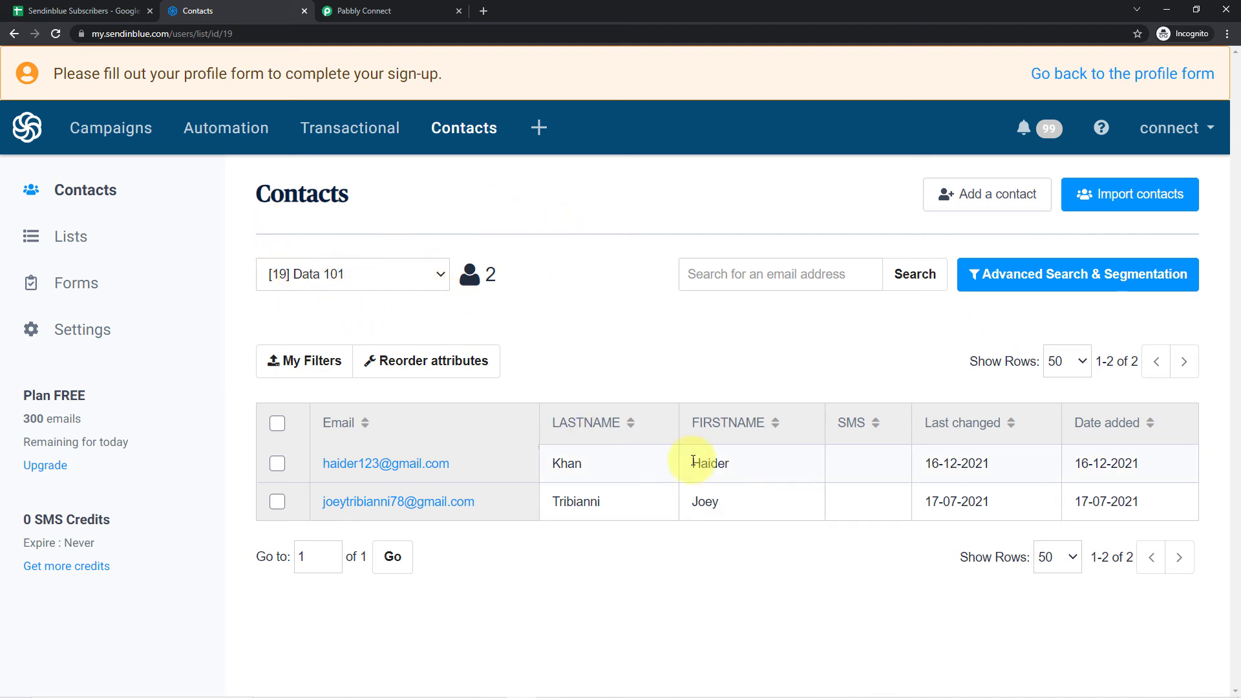
# - Compare the test contact's name and e-mail in Sendinblue with row 2 of the Google Sheets spreadsheet
pyautogui.moveTo(746, 467); pyautogui.dragTo(318, 464)
pyautogui.click(586, 364)
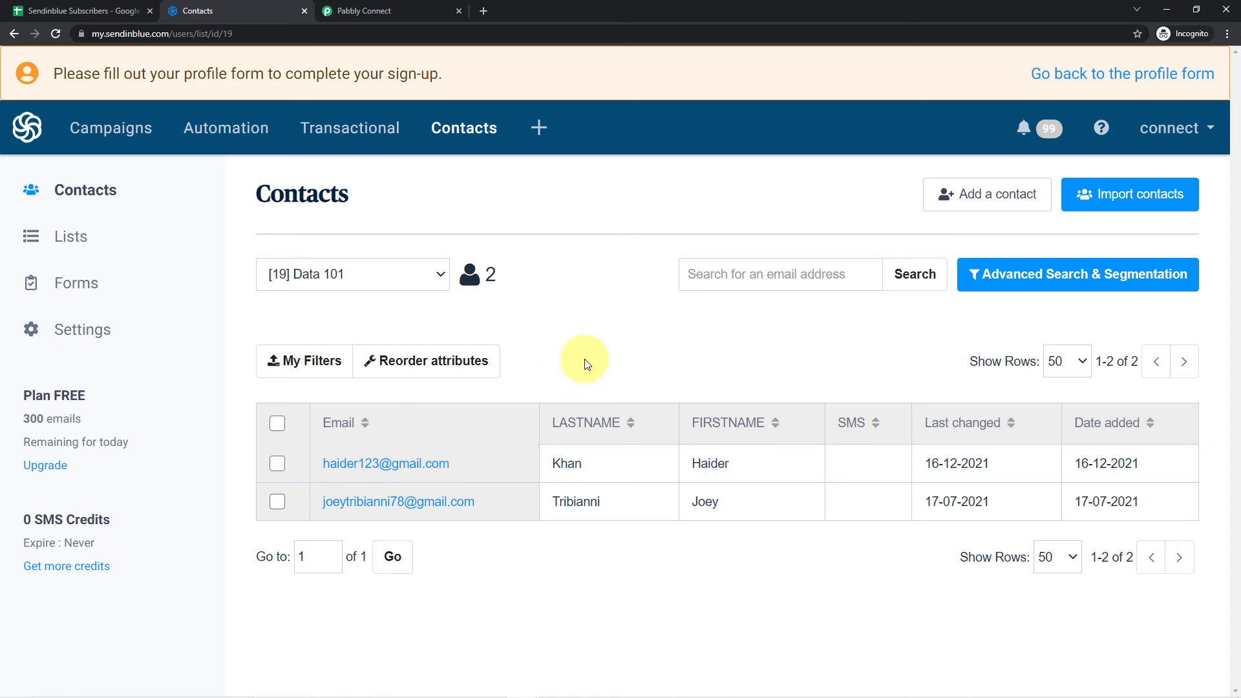
pyautogui.click(54, 7)
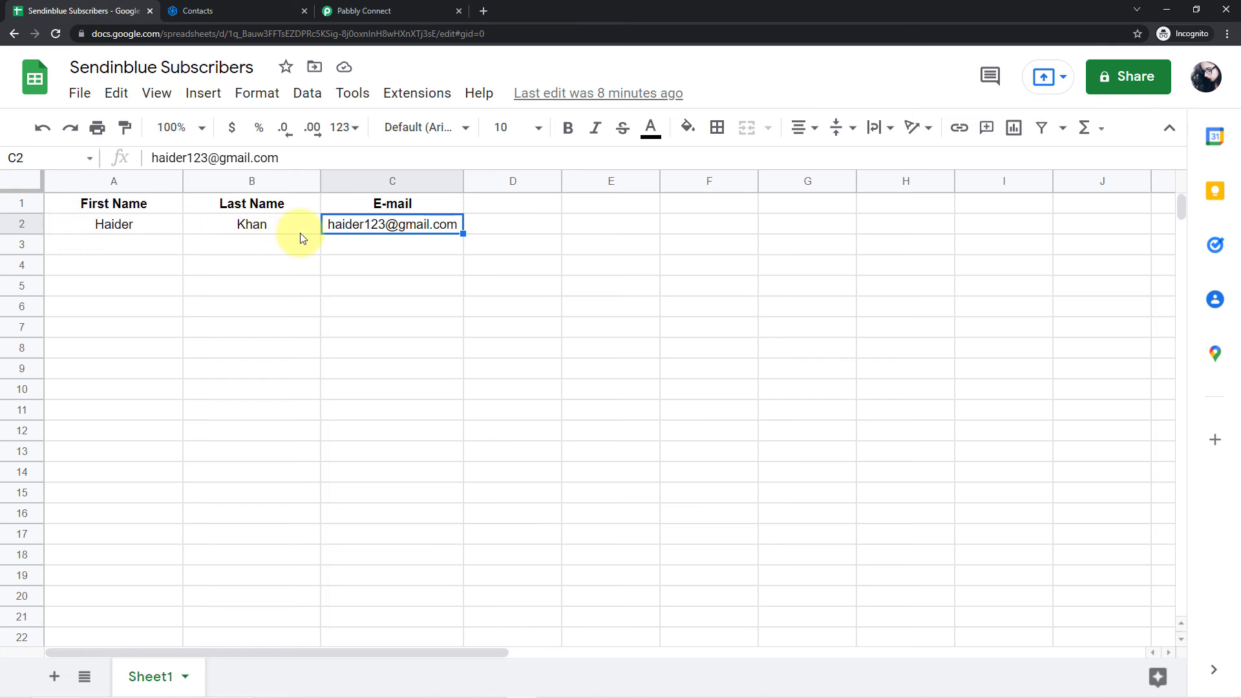
pyautogui.click(201, 10)
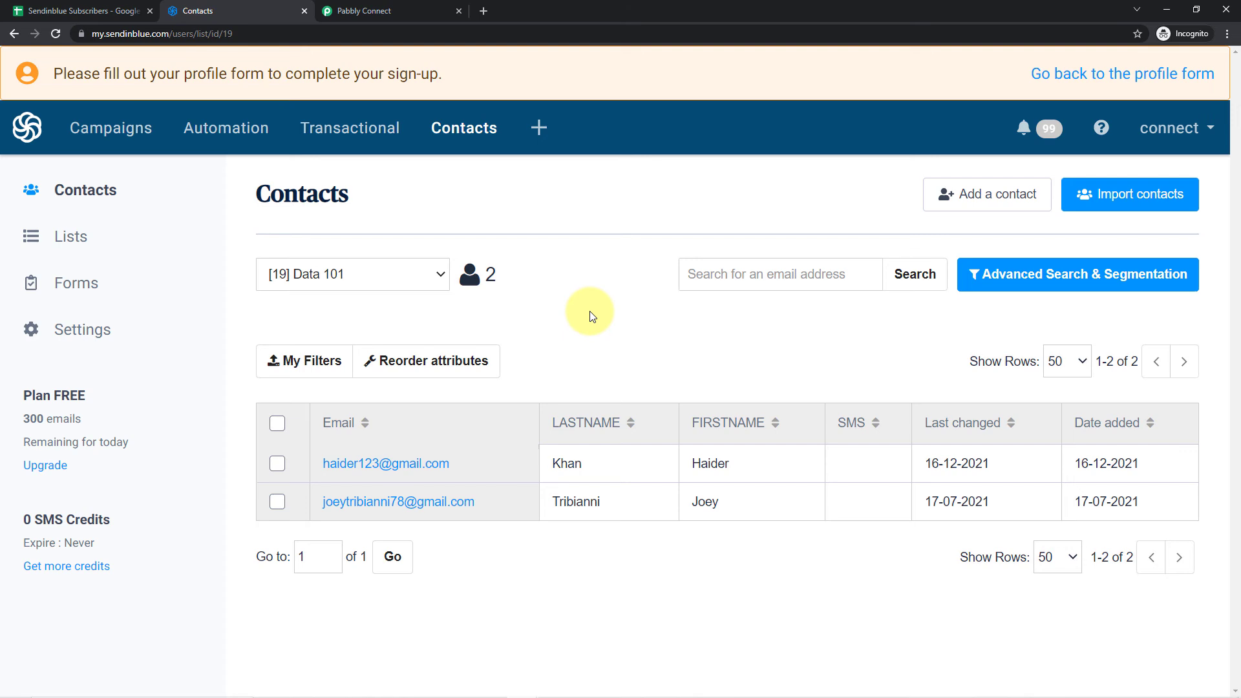
# - Switch to the Sendinblue Subscribers spreadsheet in Google Sheets and enter a new subscriber's first and last name in row 3
pyautogui.click(71, 11)
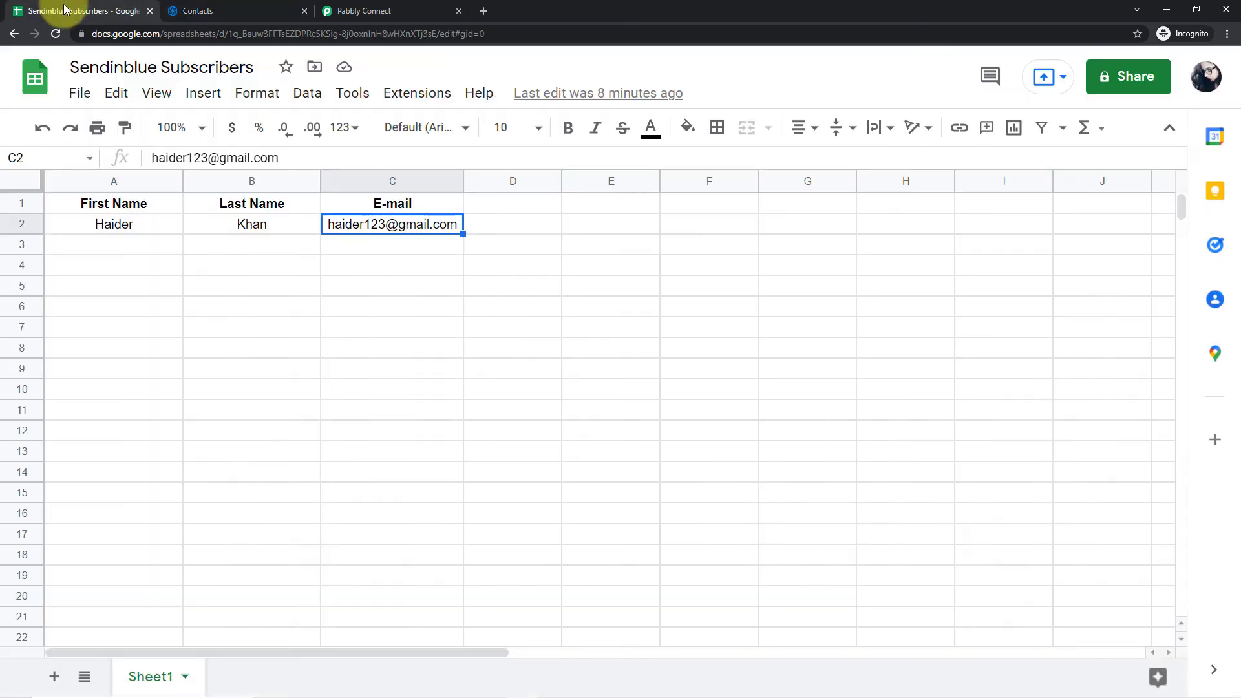
pyautogui.click(113, 244)
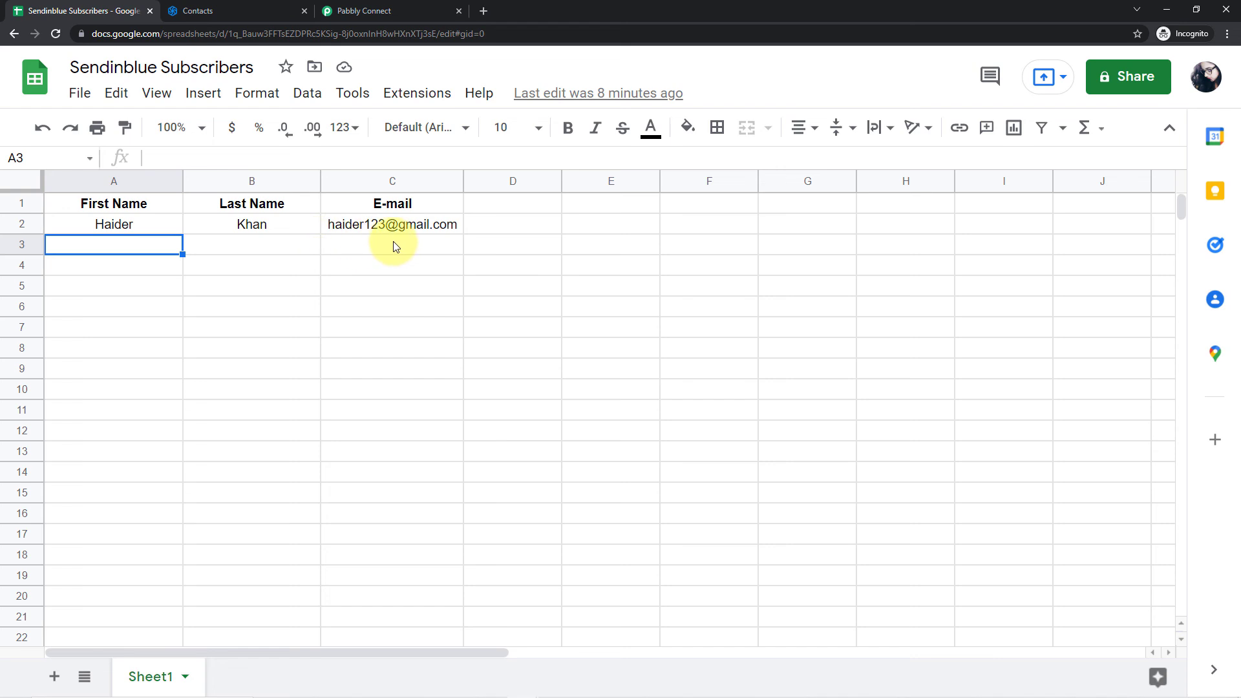
pyautogui.click(180, 11)
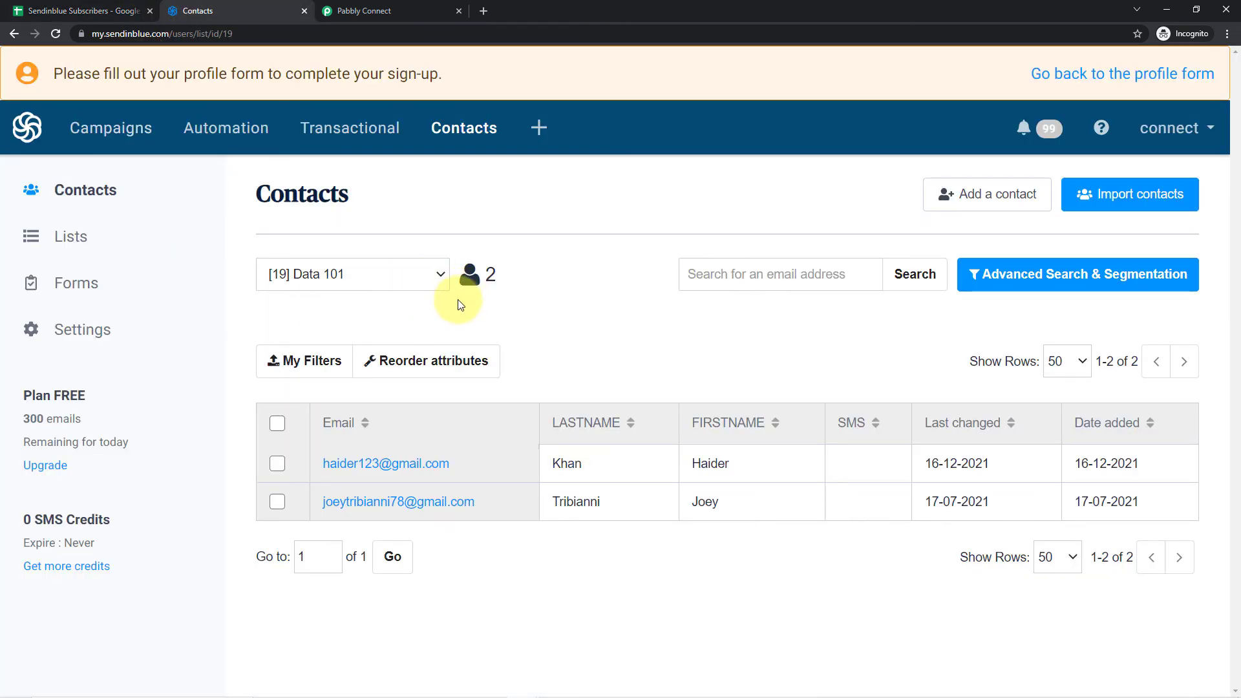
pyautogui.click(71, 10)
pyautogui.doubleClick(118, 252)
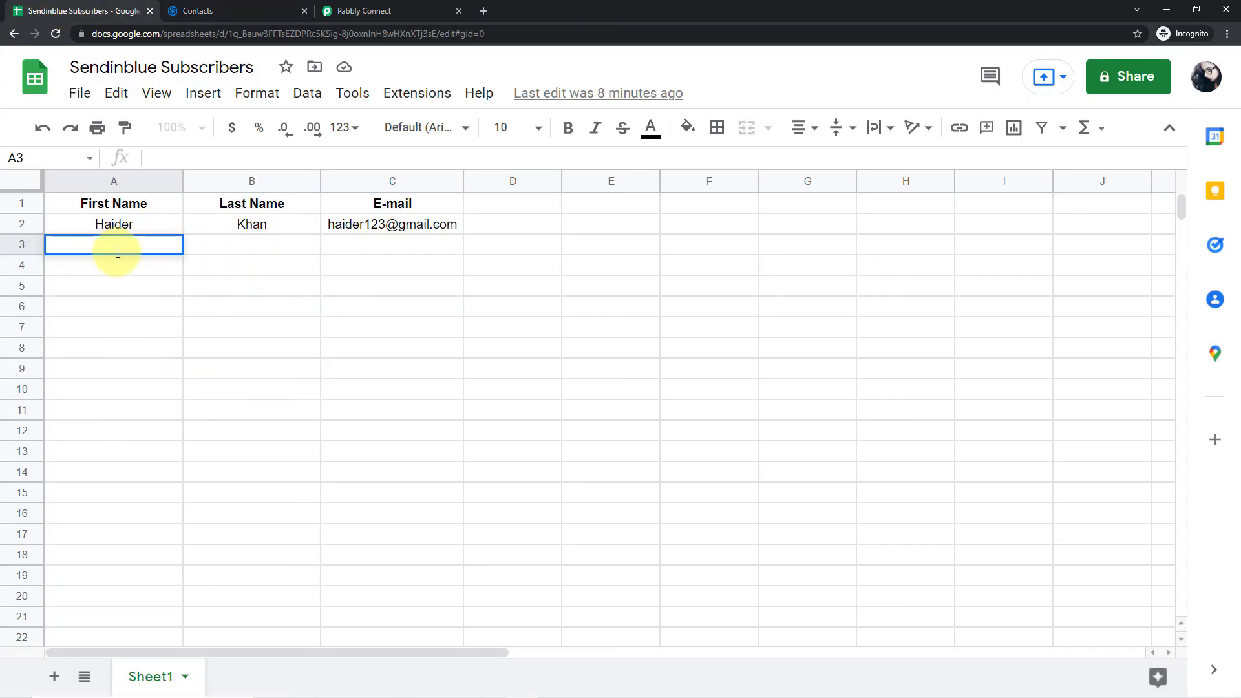
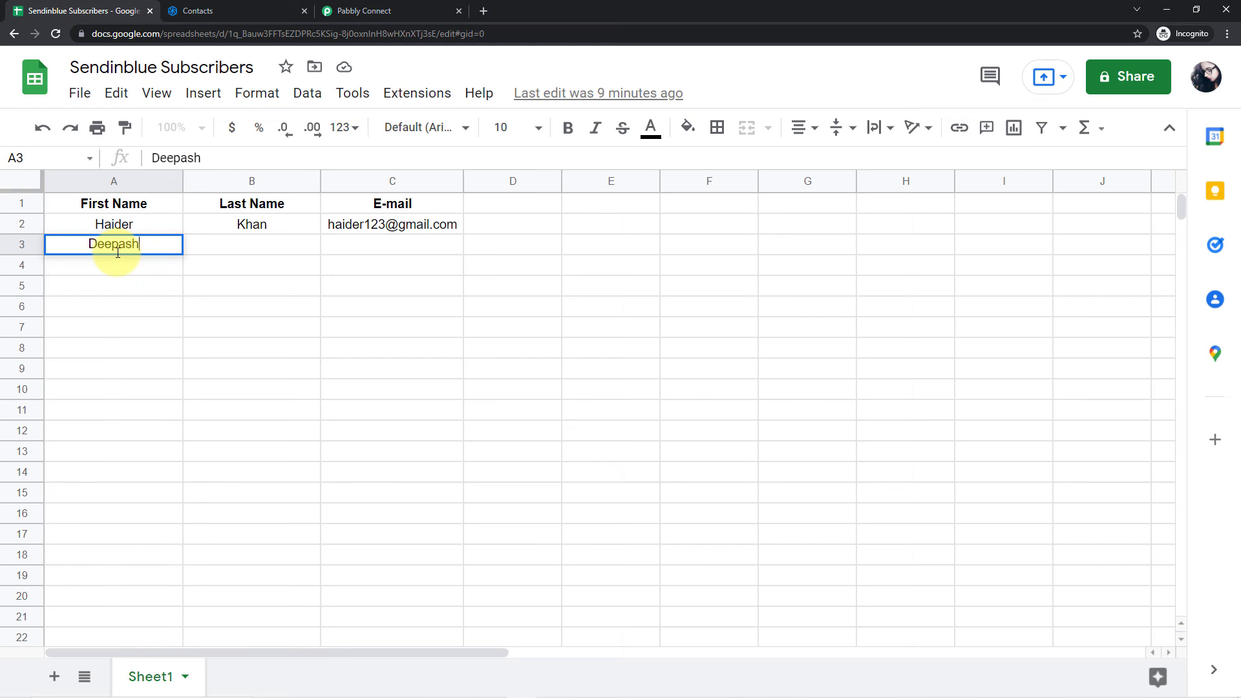
pyautogui.press('Tab')
pyautogui.press('Tab')
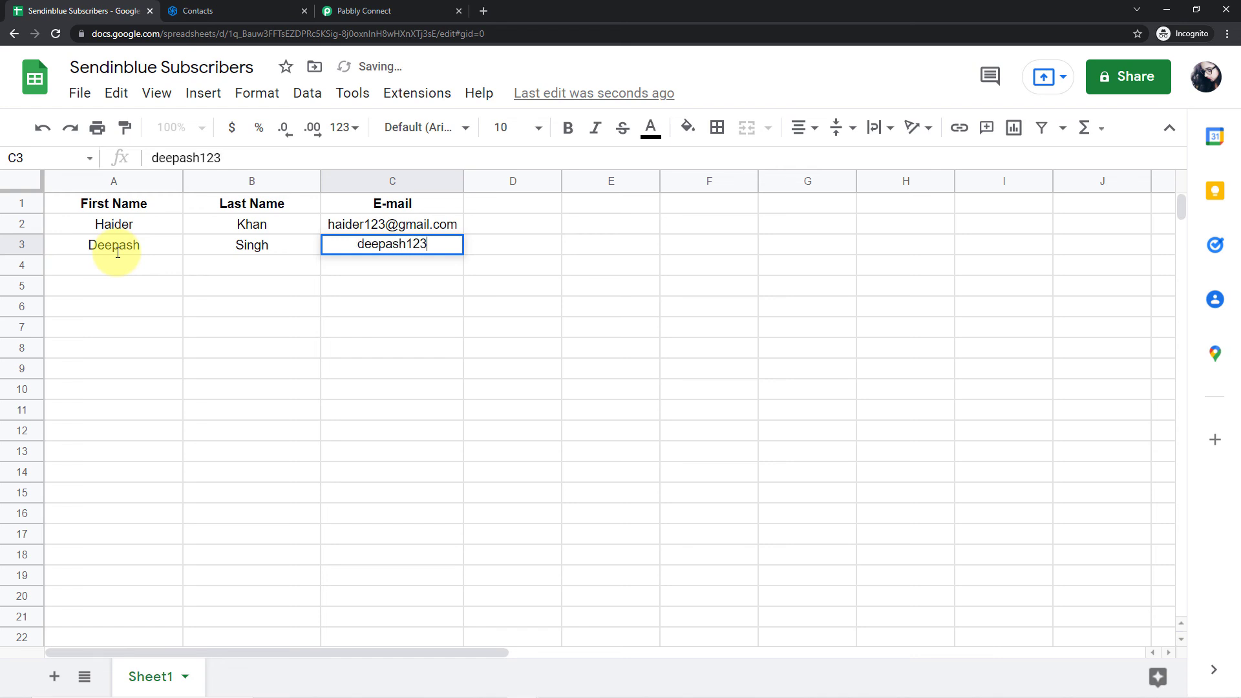
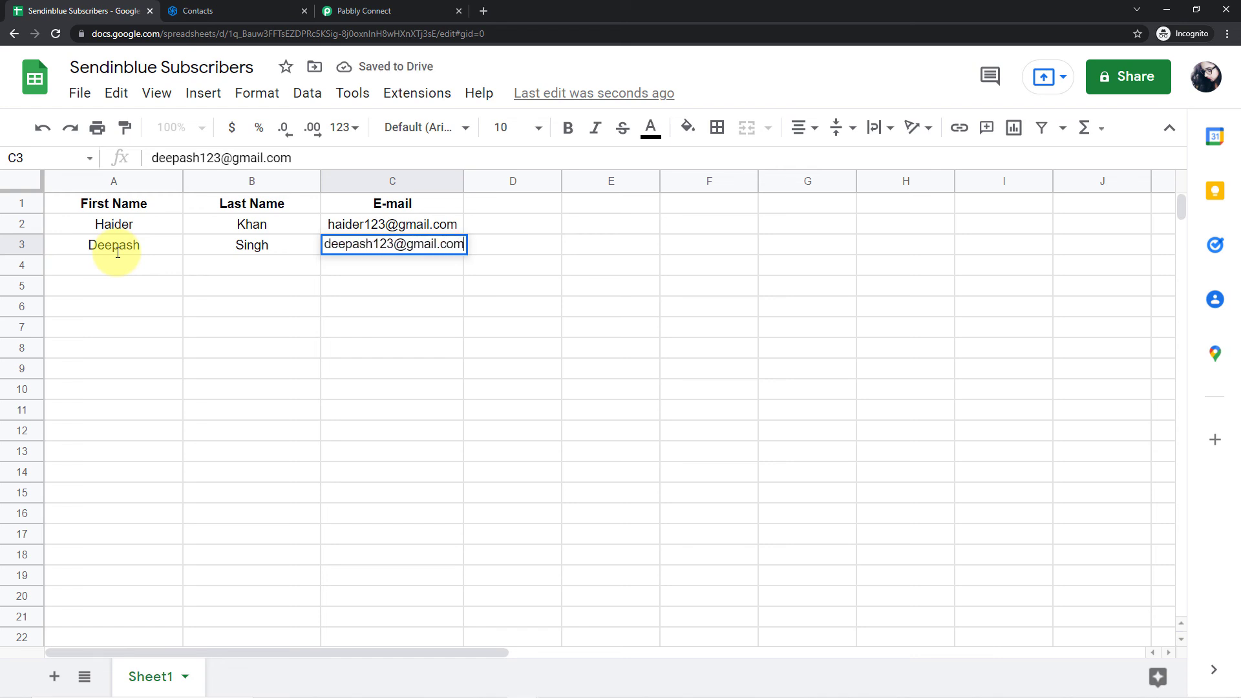
# - Enter the new subscriber's e-mail address in cell C3 and widen the E-mail column to fit it
pyautogui.press('Return')
pyautogui.click(117, 252)
pyautogui.moveTo(463, 181); pyautogui.dragTo(487, 181)
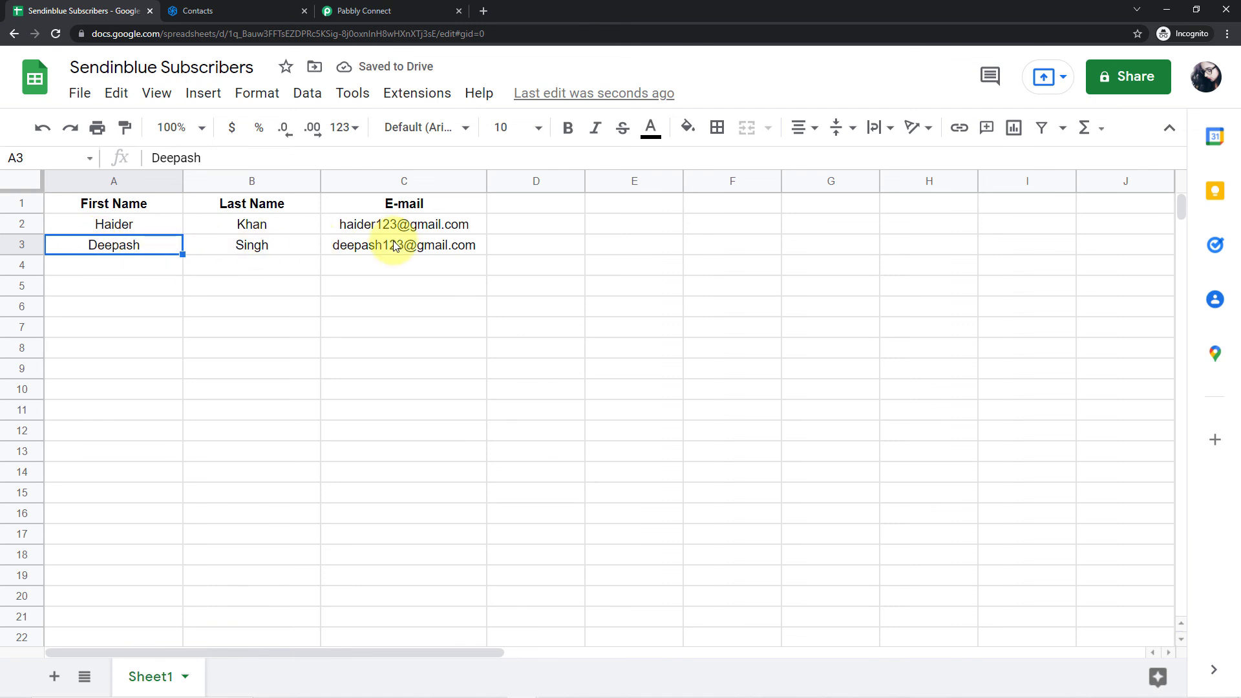
# - Switch to Sendinblue, reload the Data 101 contacts and compare the new contact with row 3 of the Google Sheets spreadsheet
pyautogui.click(226, 11)
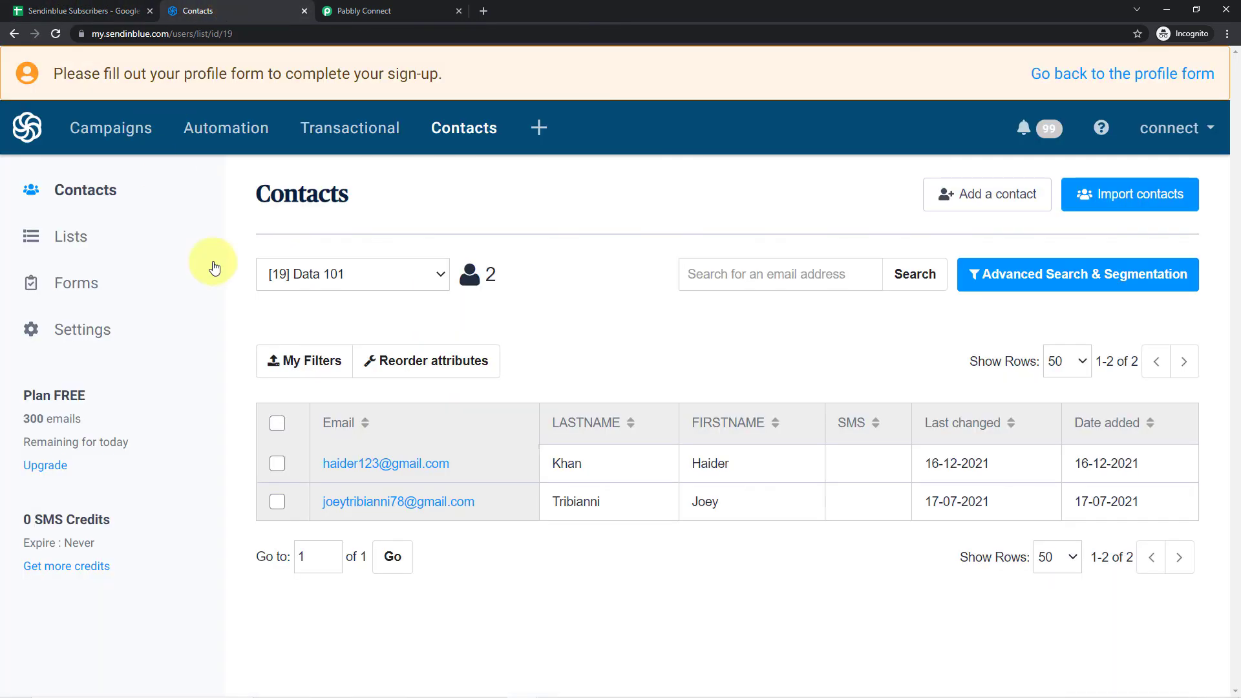
pyautogui.click(54, 36)
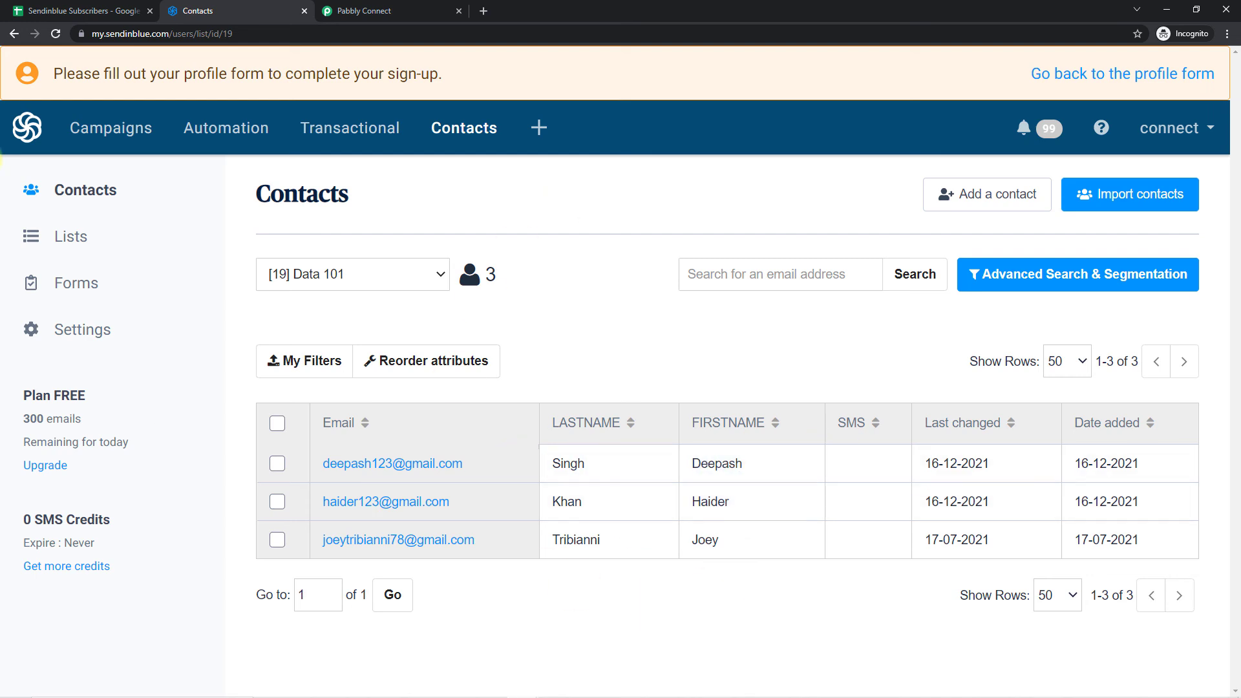
pyautogui.click(65, 10)
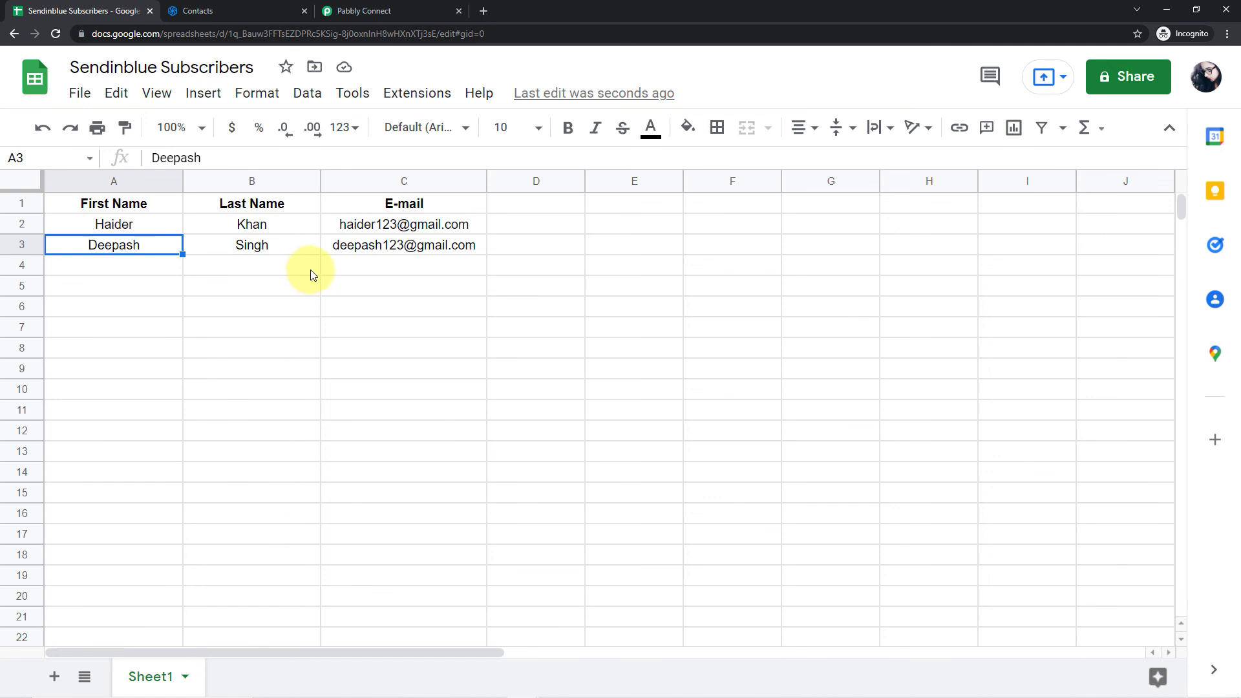
pyautogui.moveTo(370, 240)
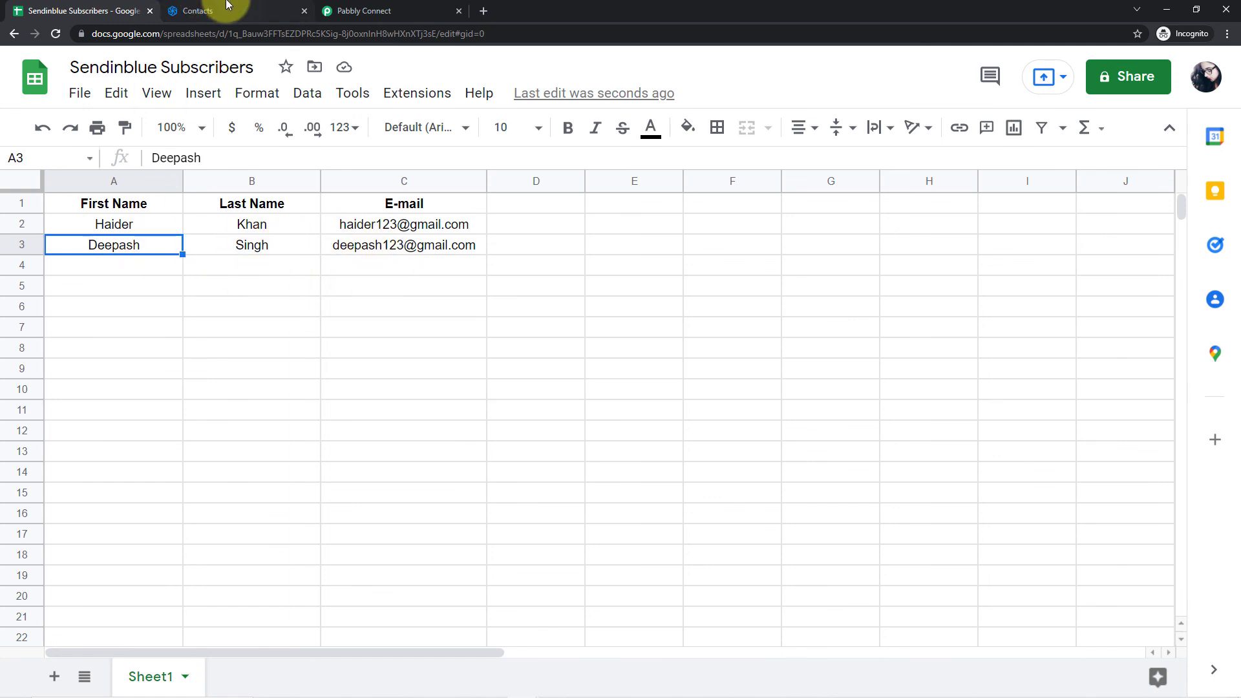
pyautogui.click(226, 10)
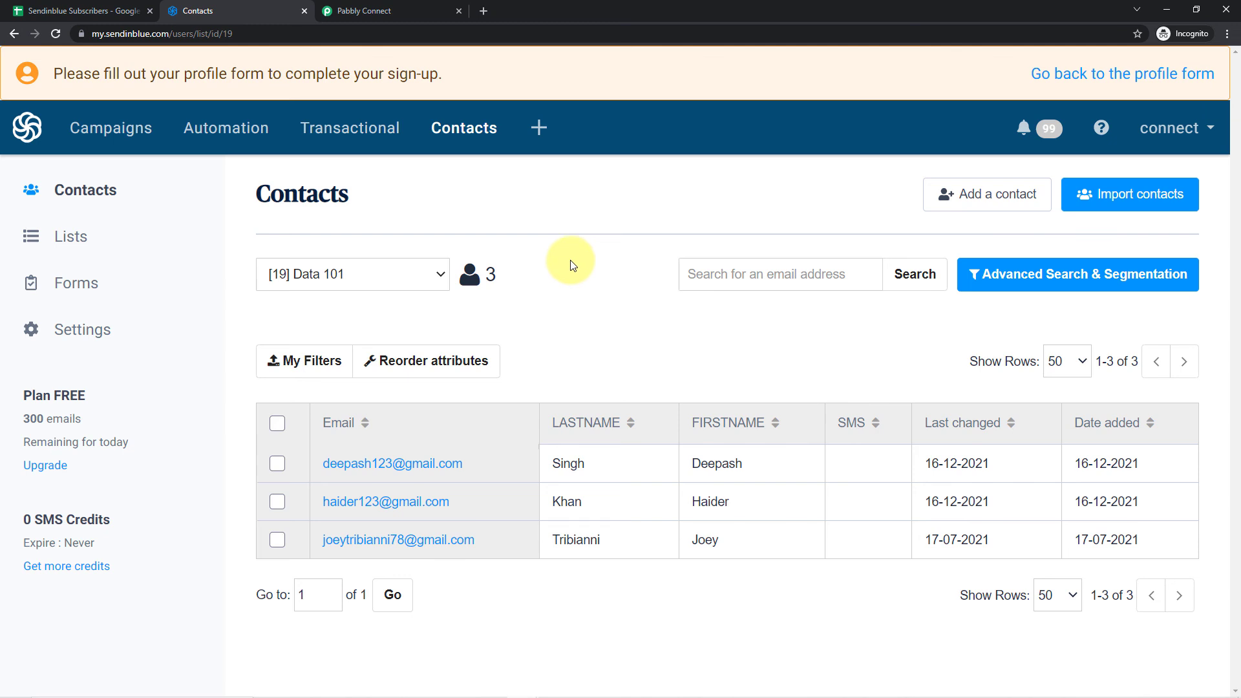
# - Switch to Pabbly Connect and collapse the Sendinblue action and the Google Sheets trigger to show the whole workflow
pyautogui.click(423, 11)
pyautogui.scroll(13, 1034, 326)
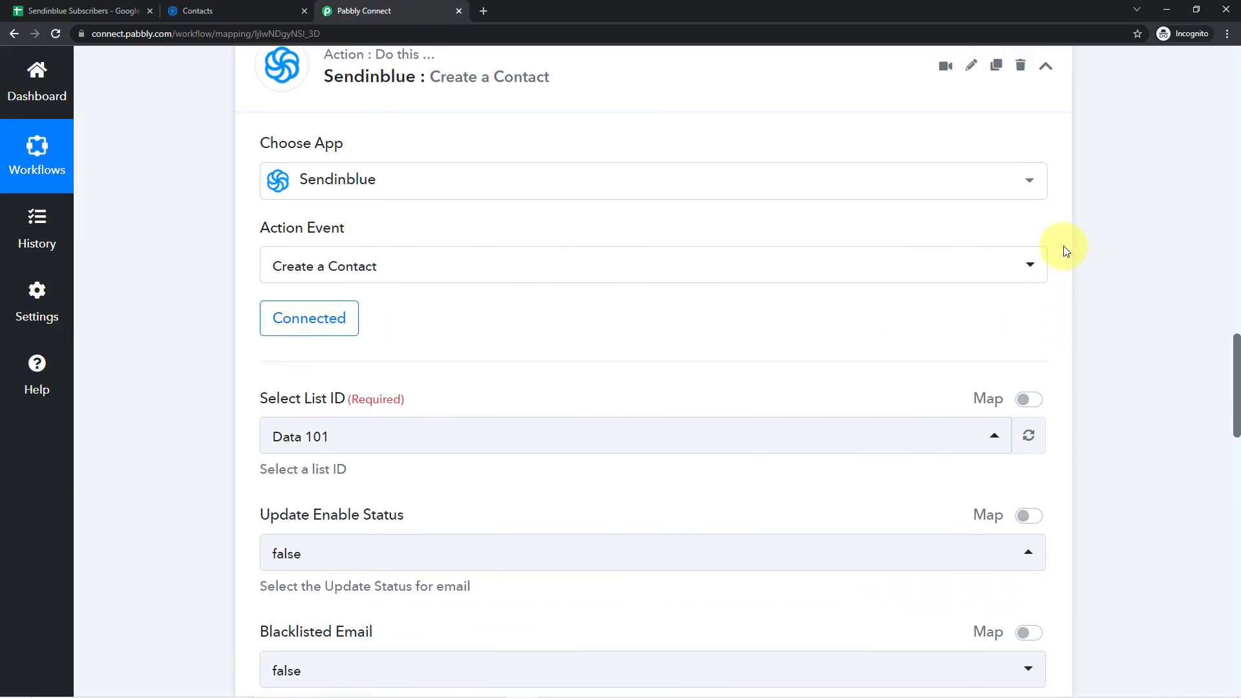
pyautogui.click(1050, 318)
pyautogui.scroll(20, 1074, 280)
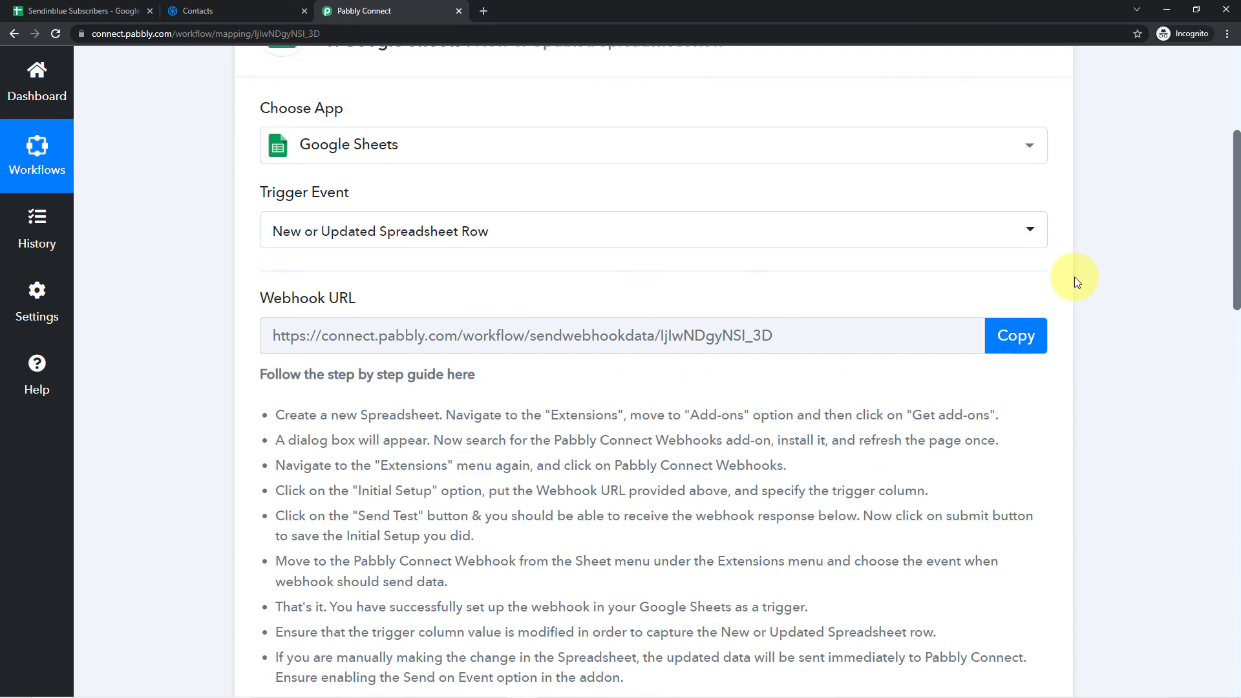
pyautogui.click(1046, 316)
pyautogui.scroll(-1, 889, 248)
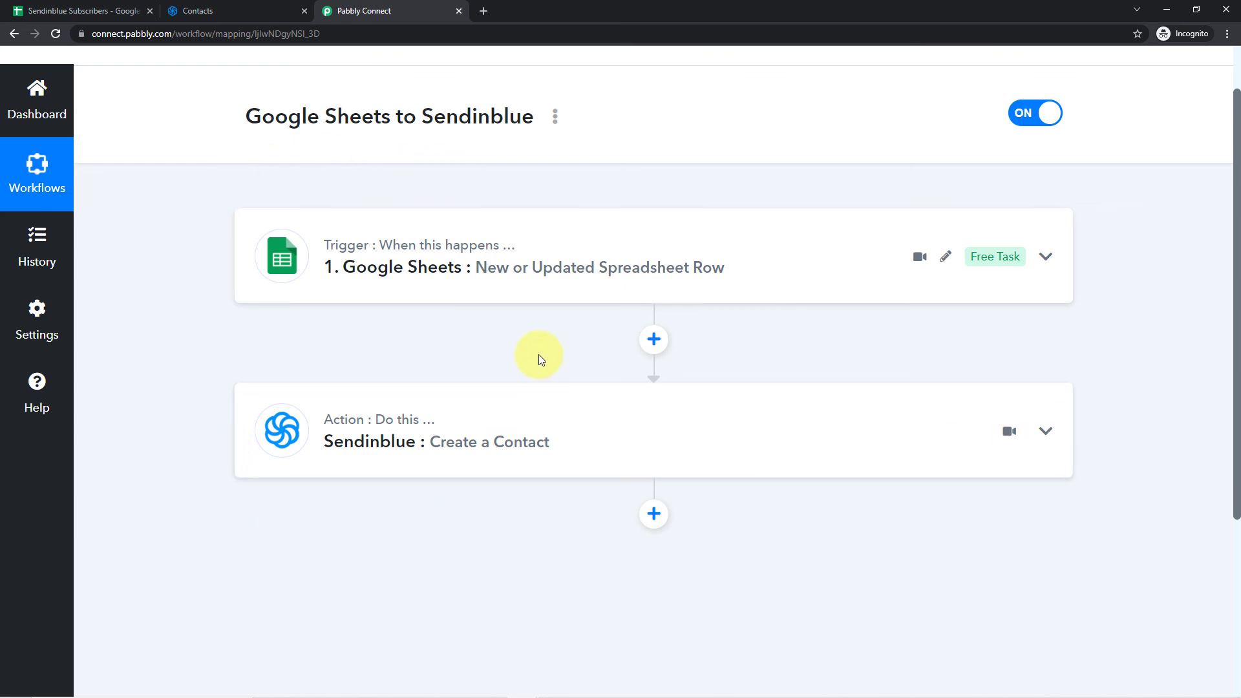
pyautogui.scroll(1, 541, 360)
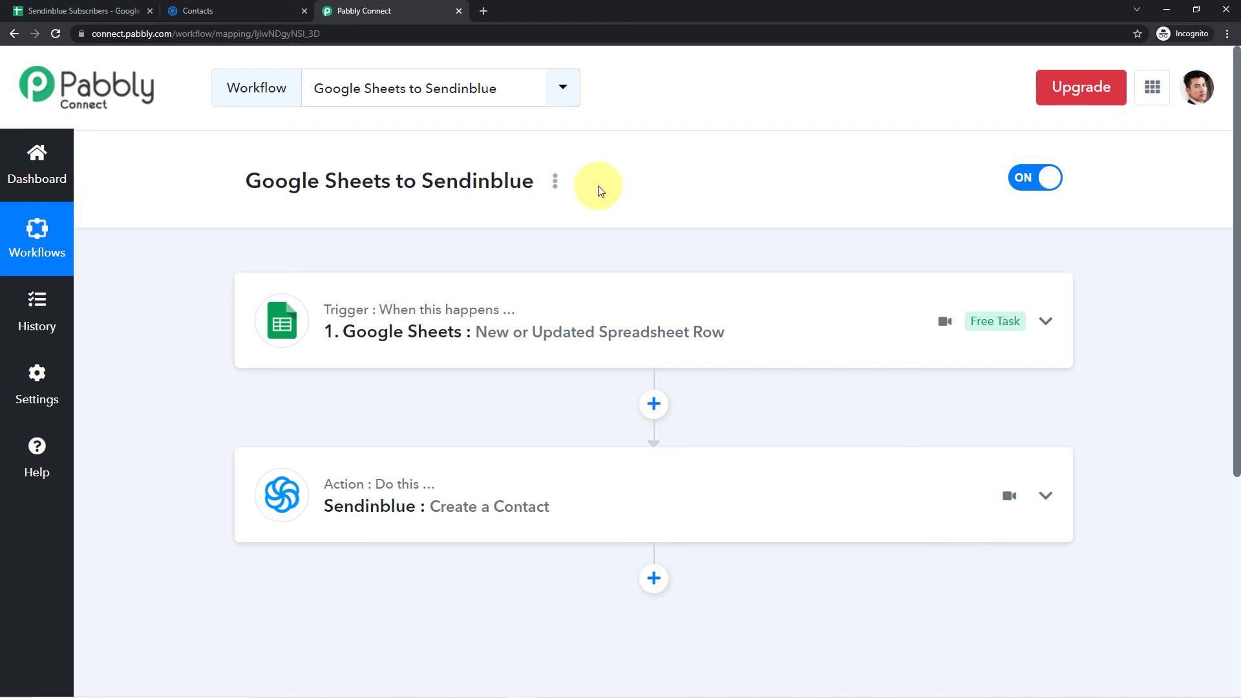